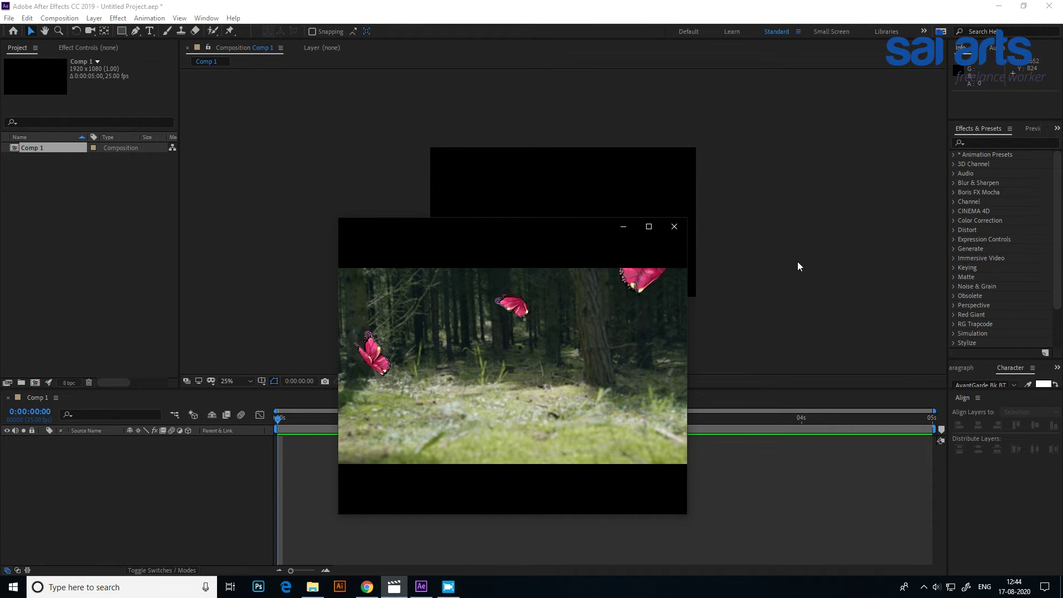
- Watch the finished butterfly forest clip in Movies & TV, then minimize the player
mouse_move(535, 226)
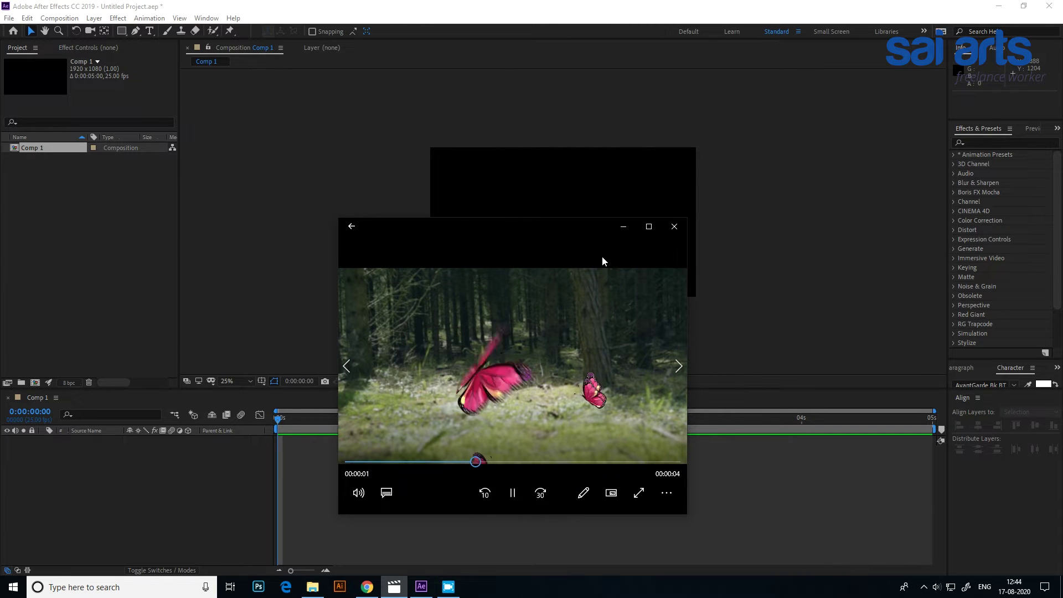
click(620, 231)
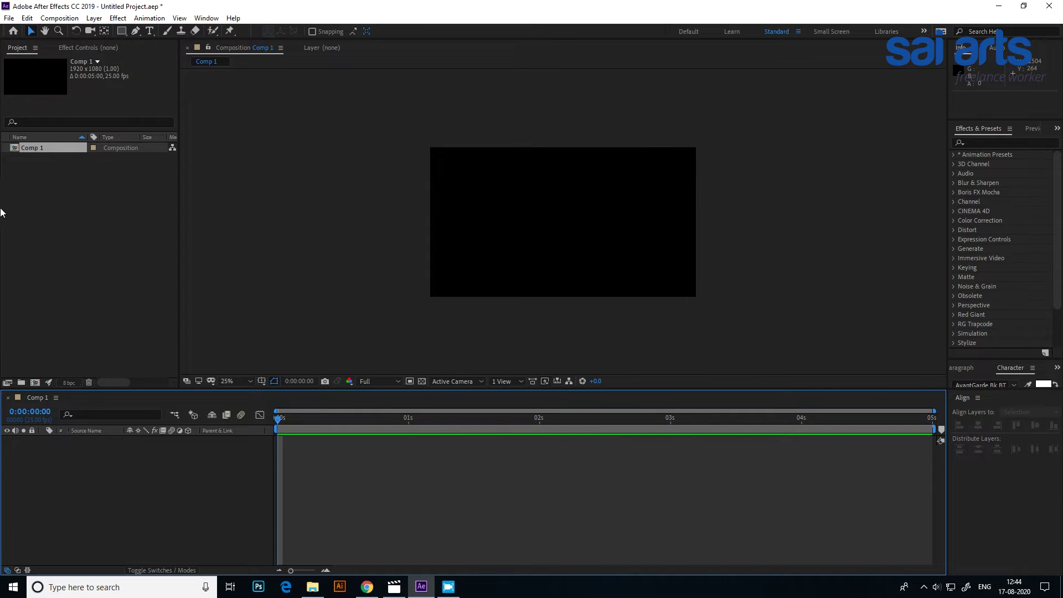
- Import Butterfly.ai from Footage > AI as a Composition, creating the Butterfly comp and layers folder
right_click(27, 193)
click(51, 244)
click(228, 249)
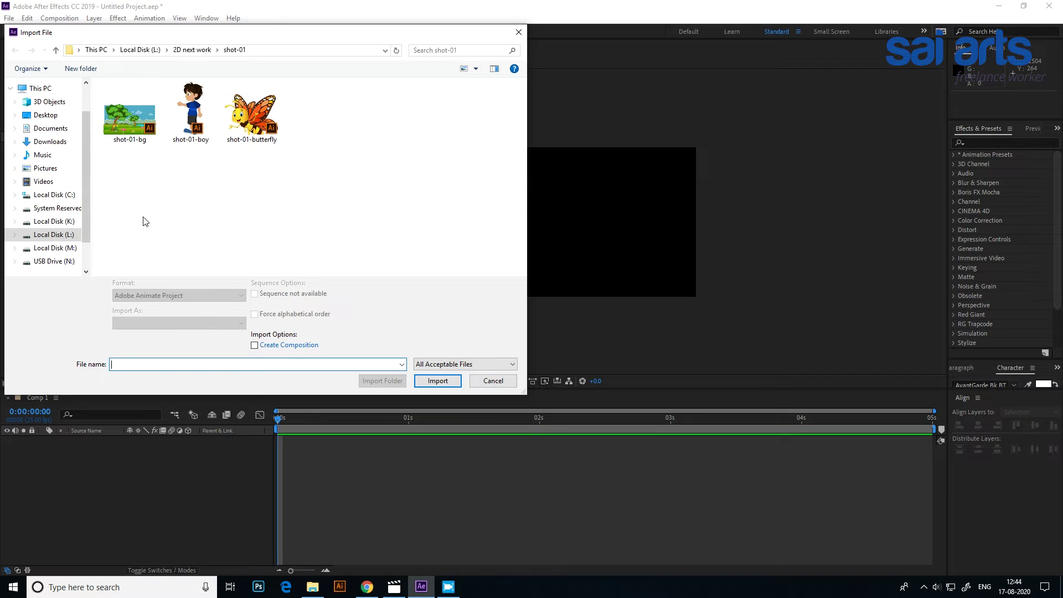
click(242, 128)
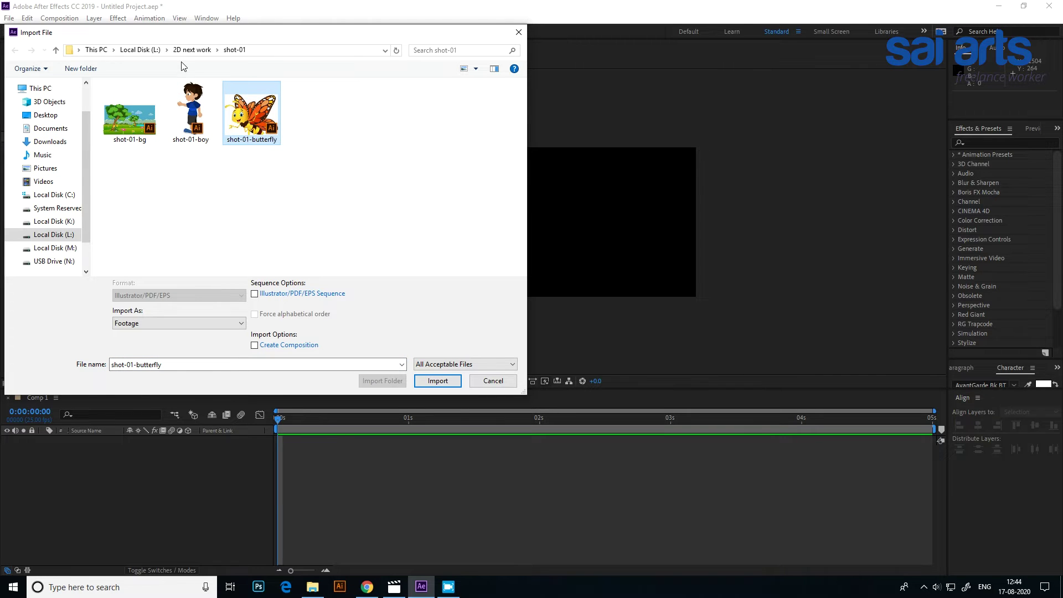
click(140, 50)
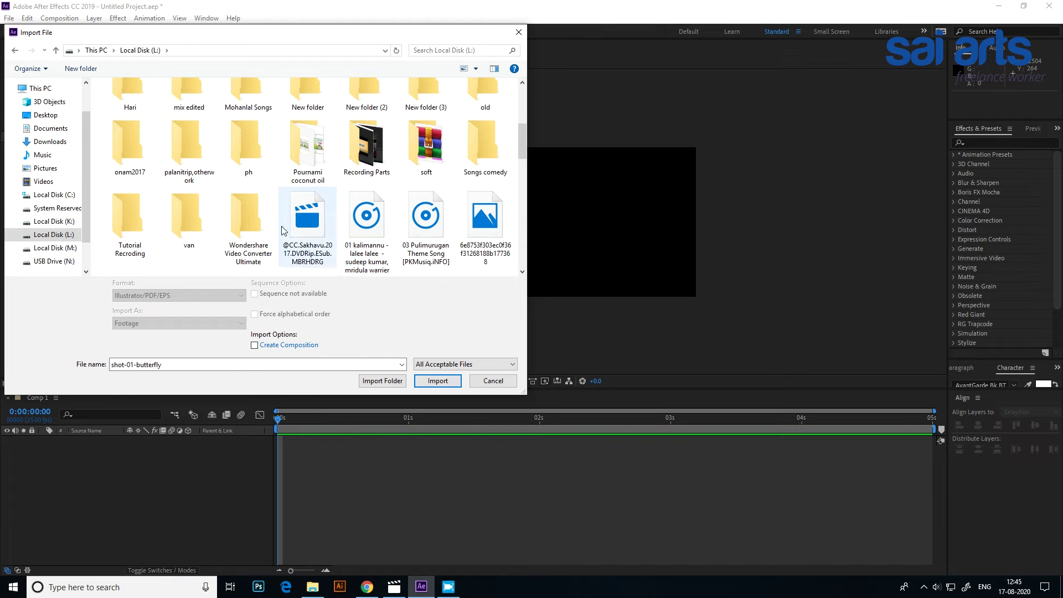
double_click(124, 216)
double_click(136, 103)
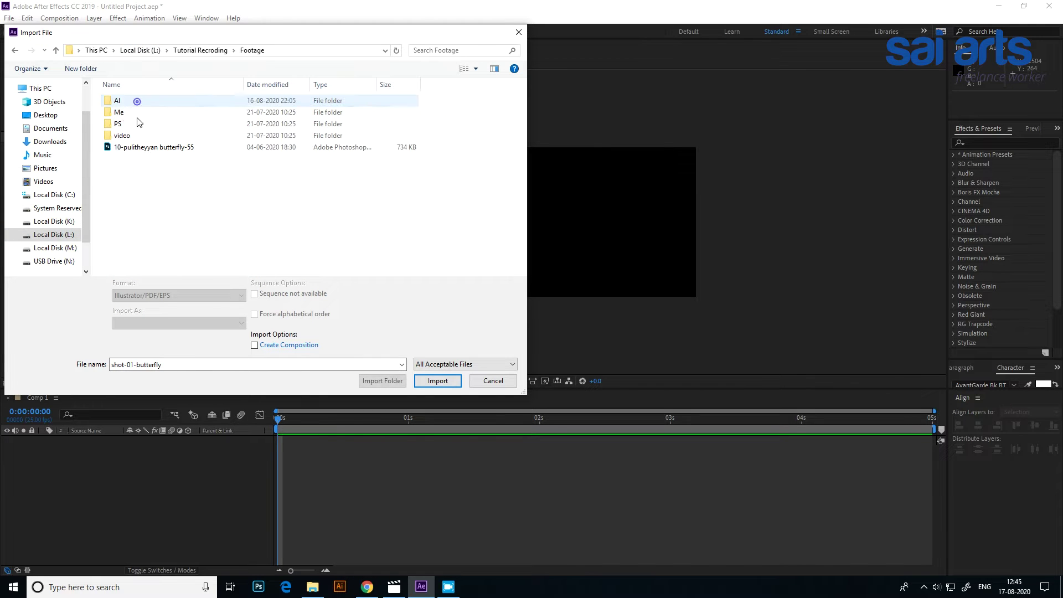
double_click(135, 102)
click(138, 104)
double_click(139, 104)
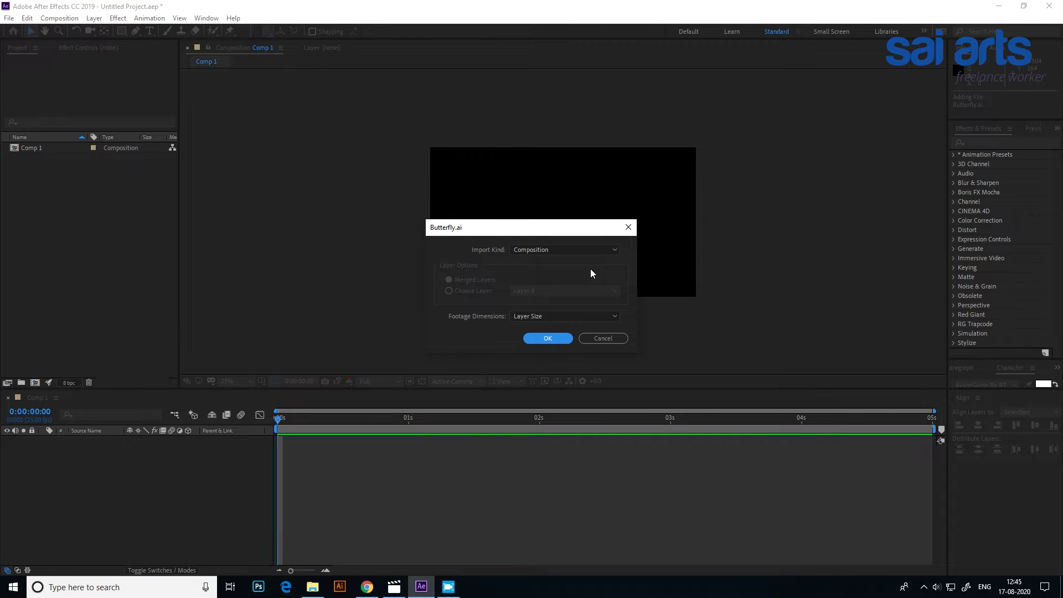
click(549, 339)
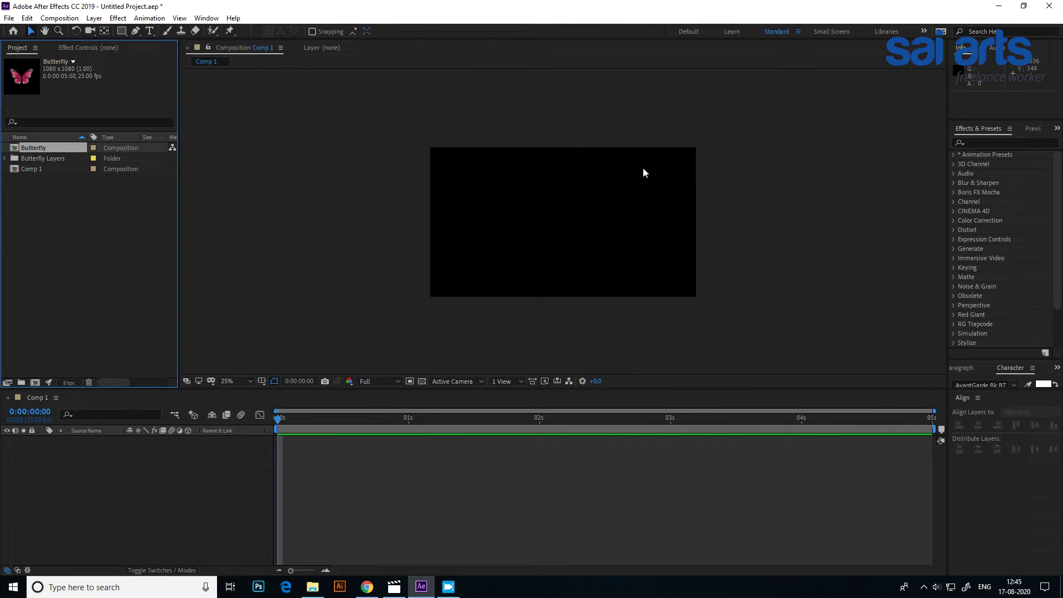
- Open the Butterfly comp and set its Composition Settings width to 1920, making it 1920 x 1080
double_click(17, 147)
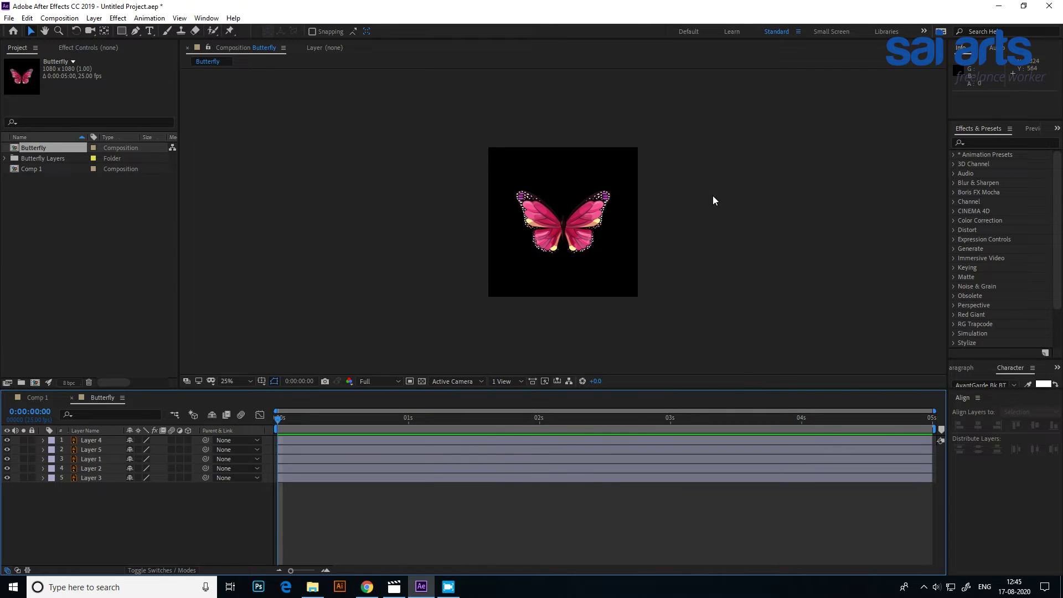
click(22, 150)
click(71, 19)
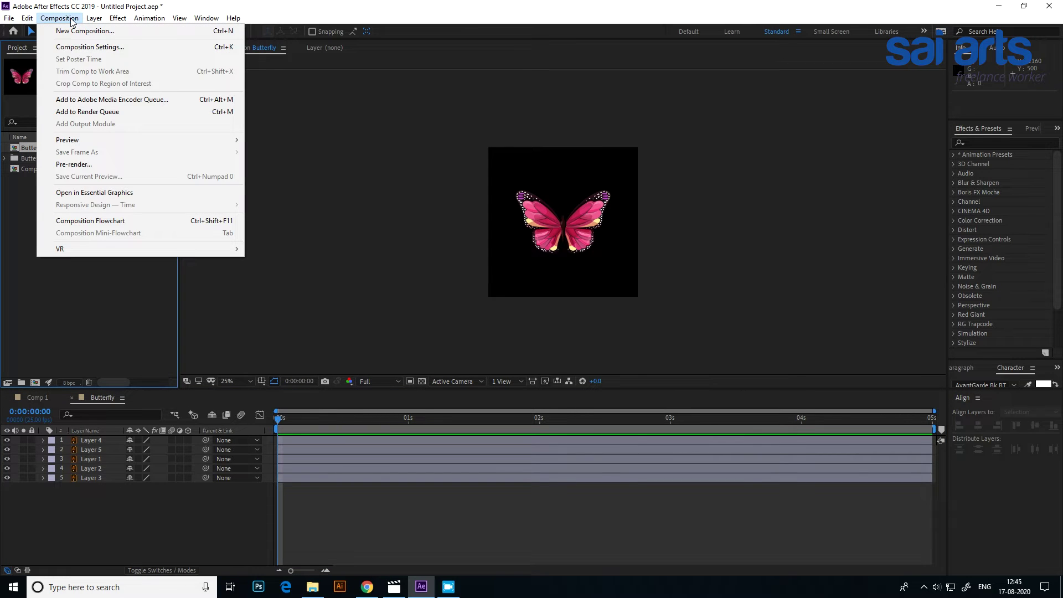
click(82, 48)
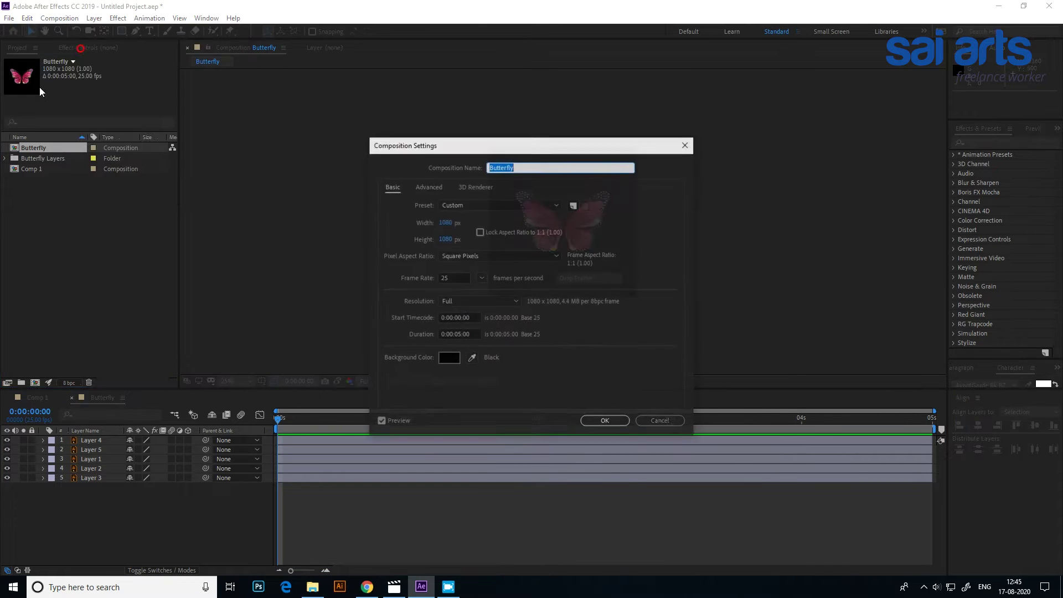
click(447, 223)
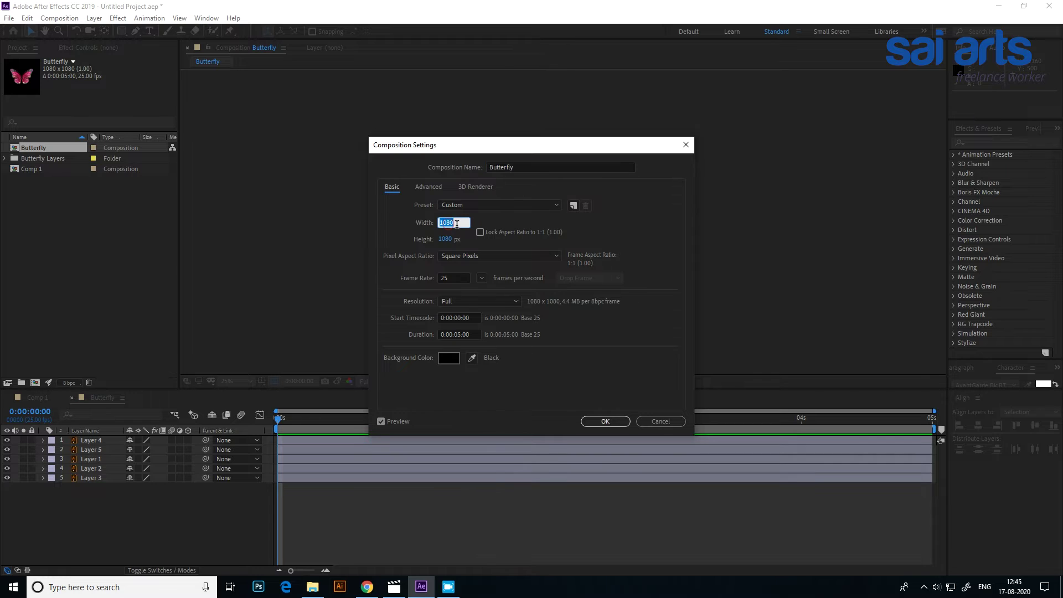
text(1920)
click(610, 424)
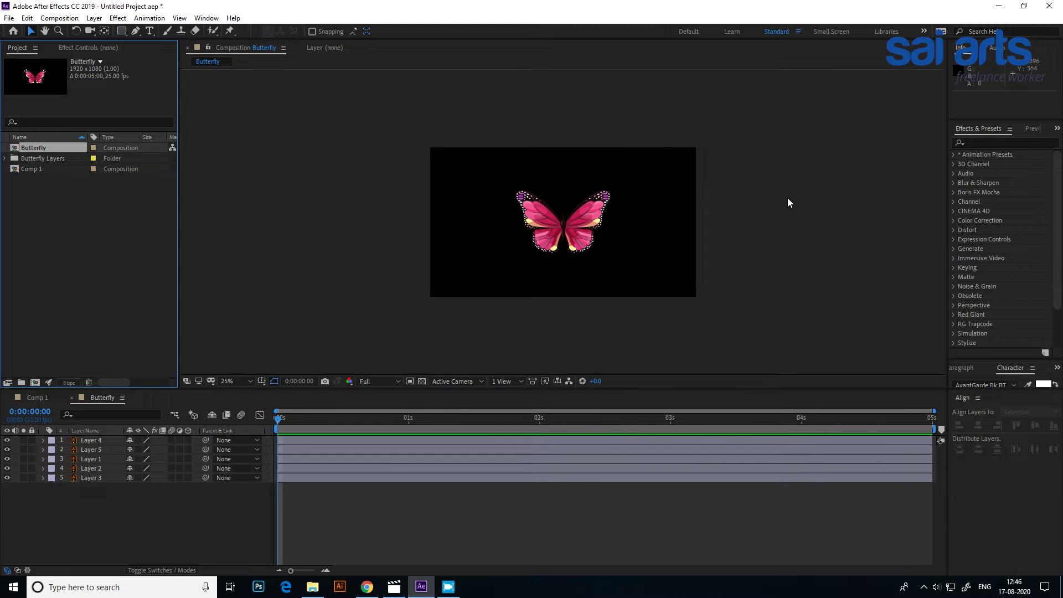
- Add a new solid layer named bg to the Butterfly composition
key(period)
key(period)
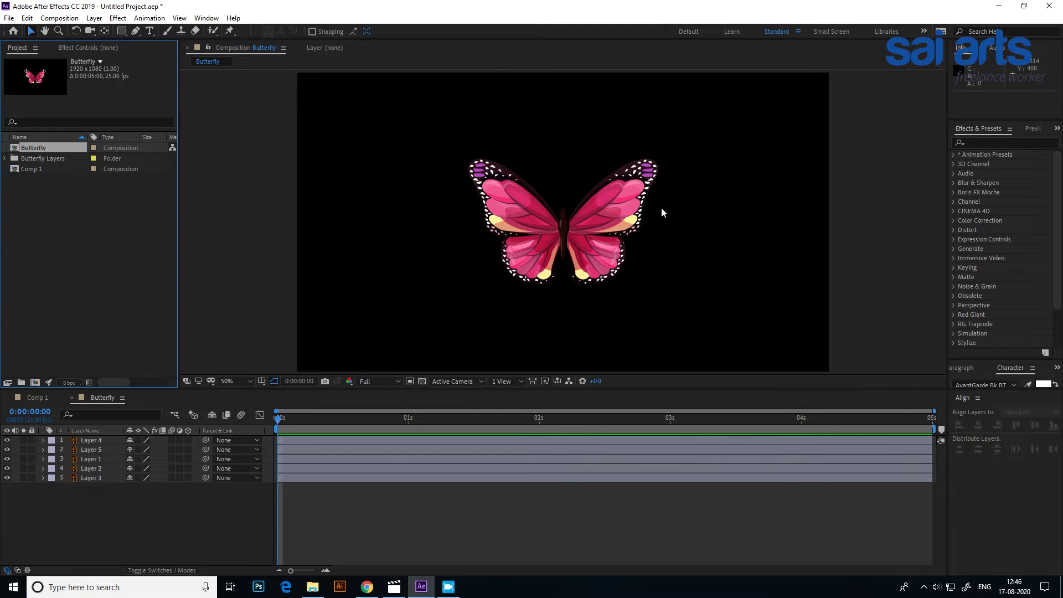
key(h)
drag(559, 246, 557, 220)
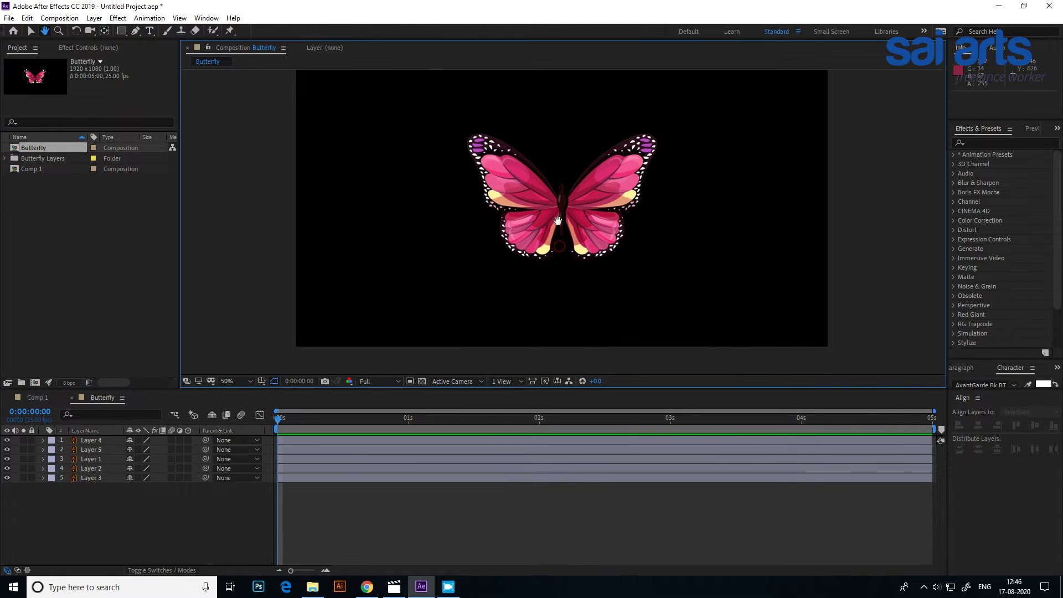
key(comma)
key(v)
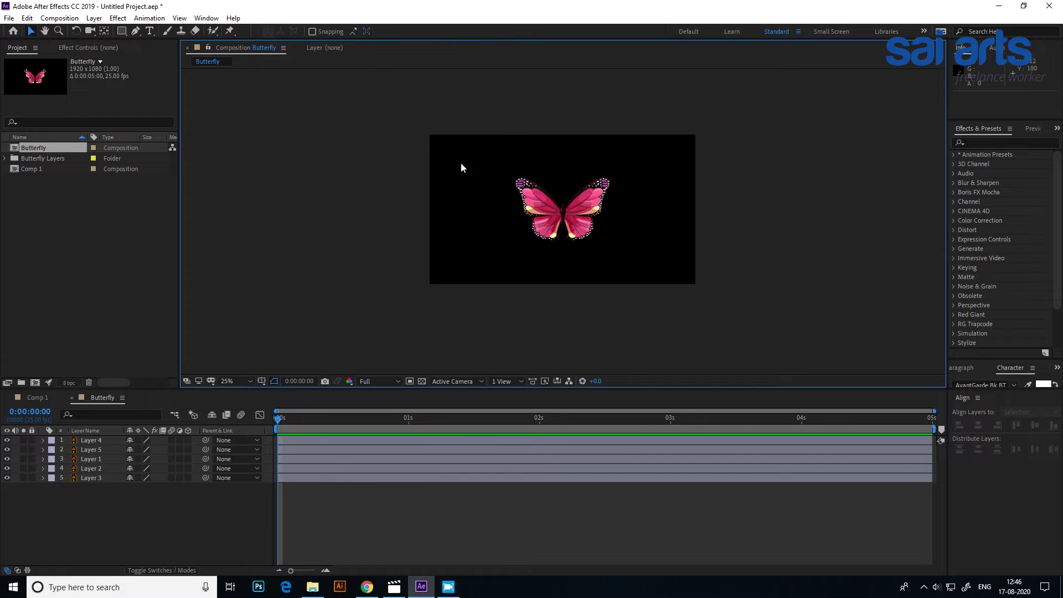
scroll(554, 211, up, 6)
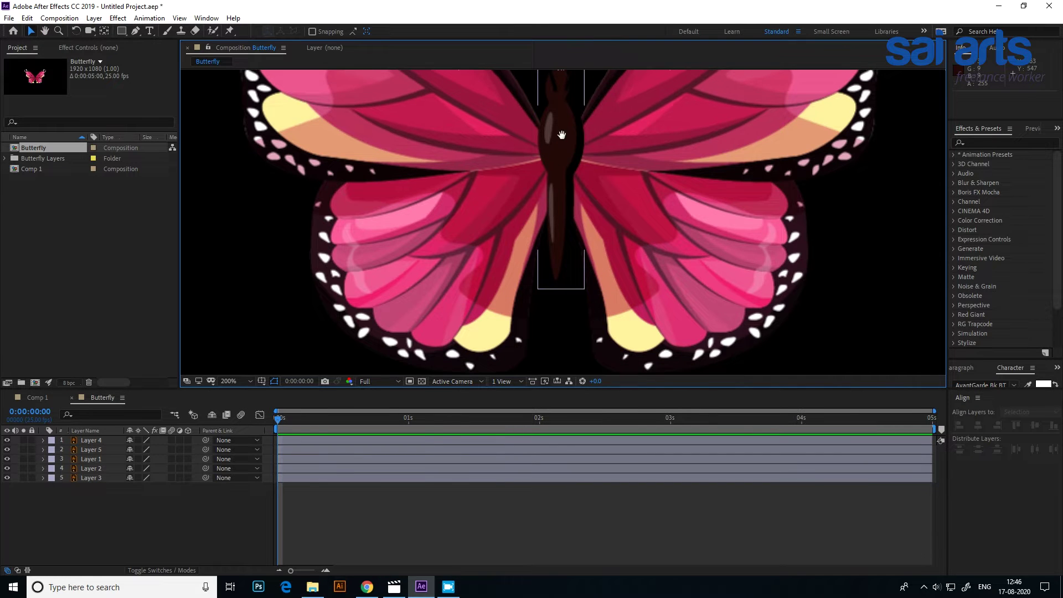
scroll(561, 135, down, 4)
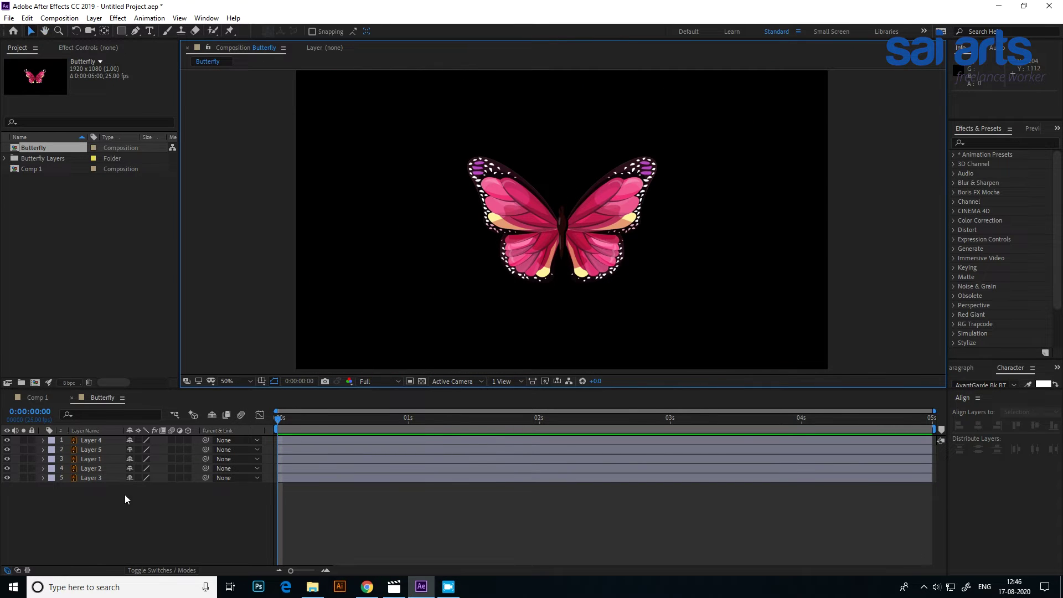
right_click(72, 507)
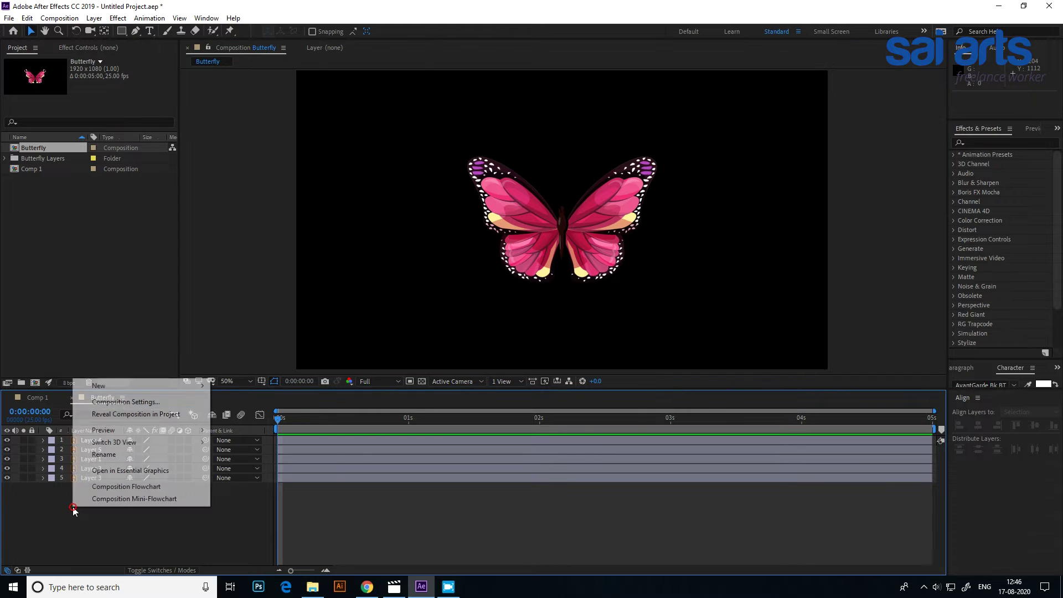
click(122, 388)
click(257, 414)
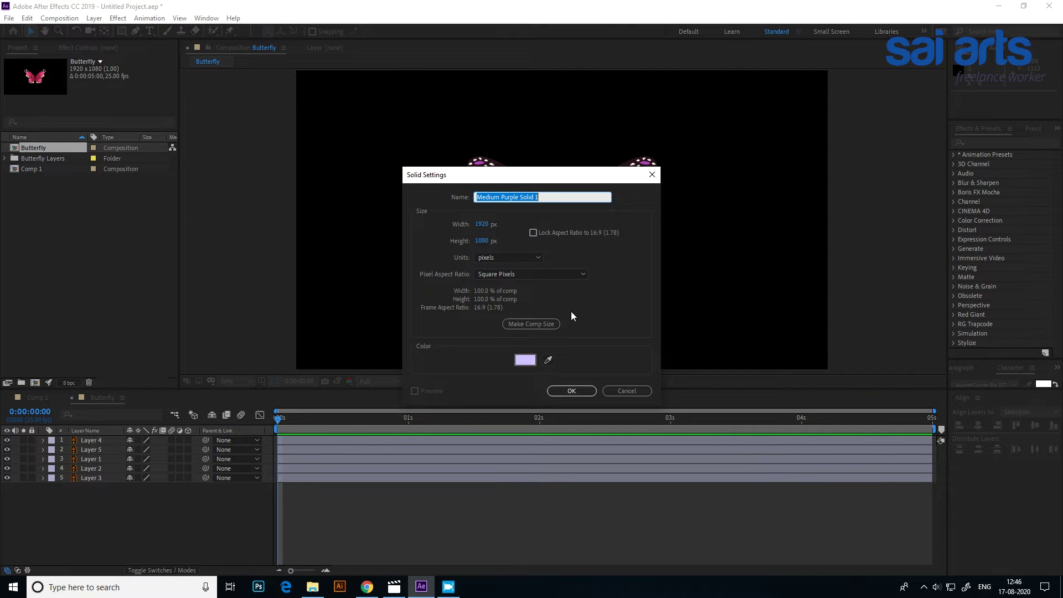
text(bg)
key(Return)
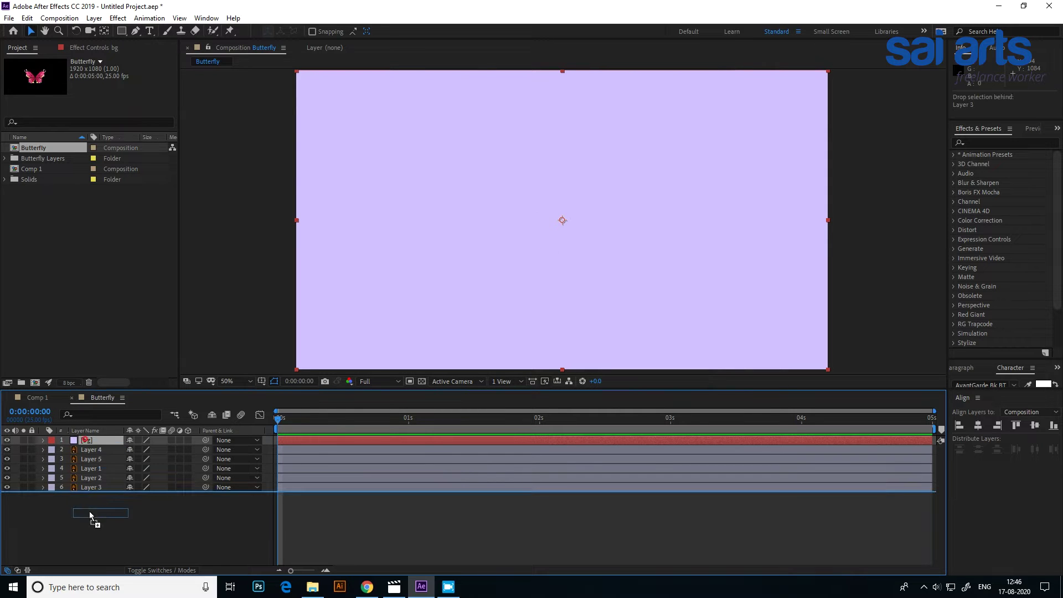
- Move the bg solid to the bottom, hide it, and turn on the transparency grid
drag(81, 438, 88, 511)
click(7, 487)
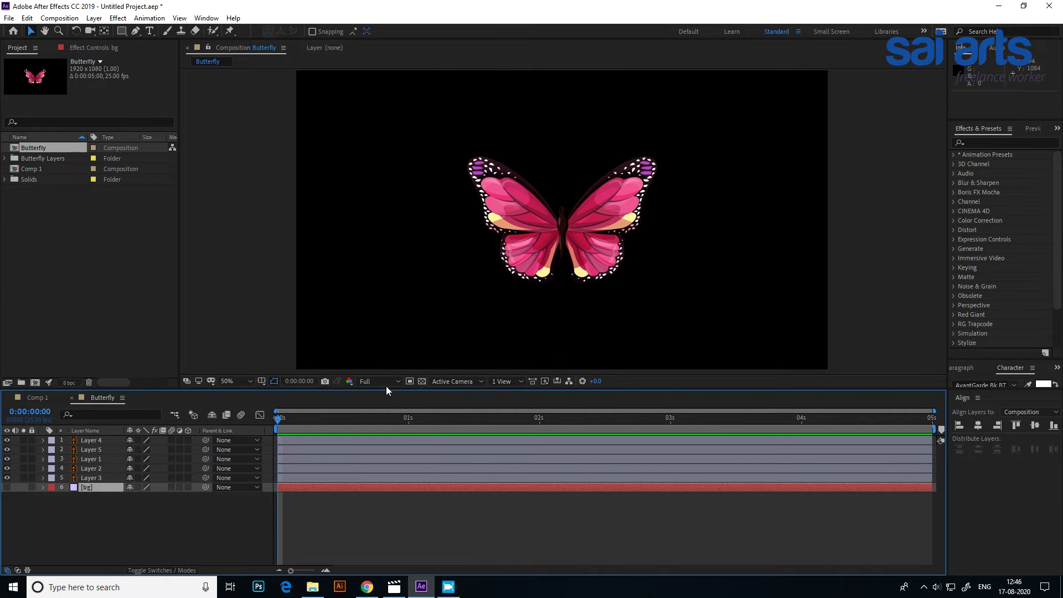
click(421, 382)
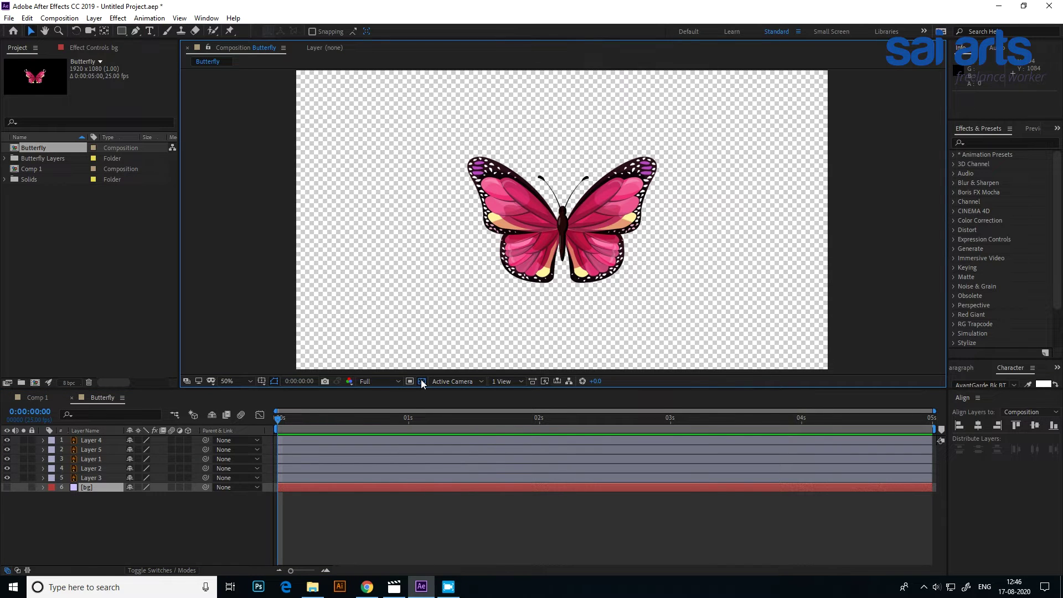
key(period)
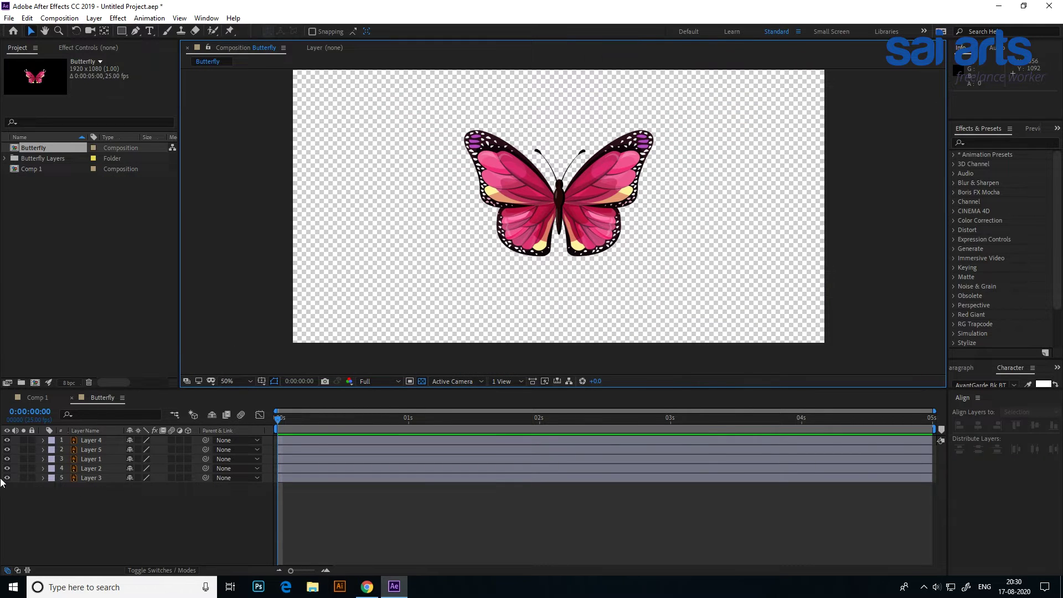
- Hide the body and move both wings' anchor points (Layers 3 and 2) to the butterfly's centre
click(7, 459)
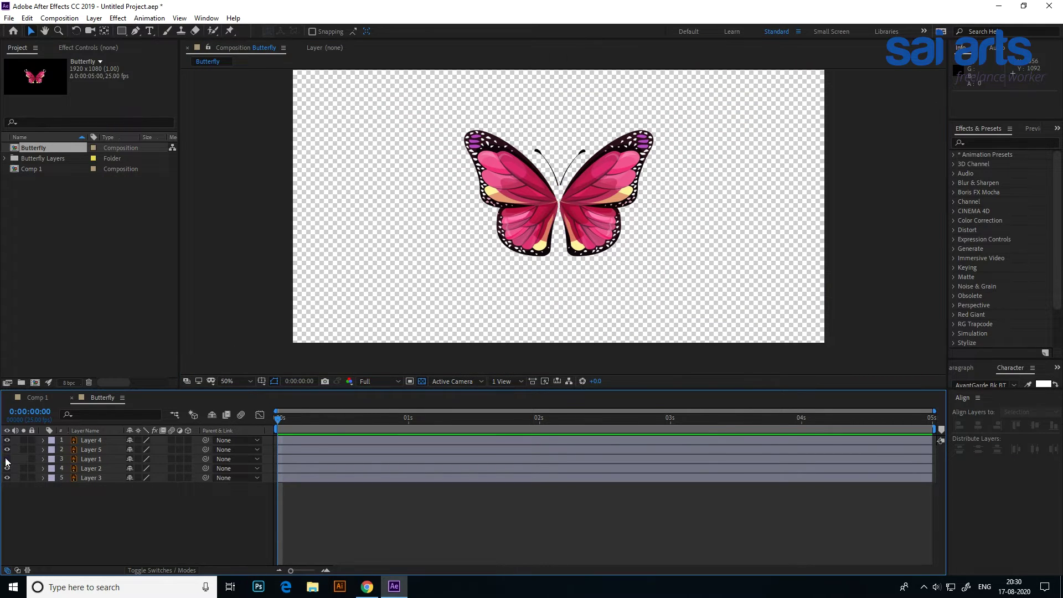
click(90, 479)
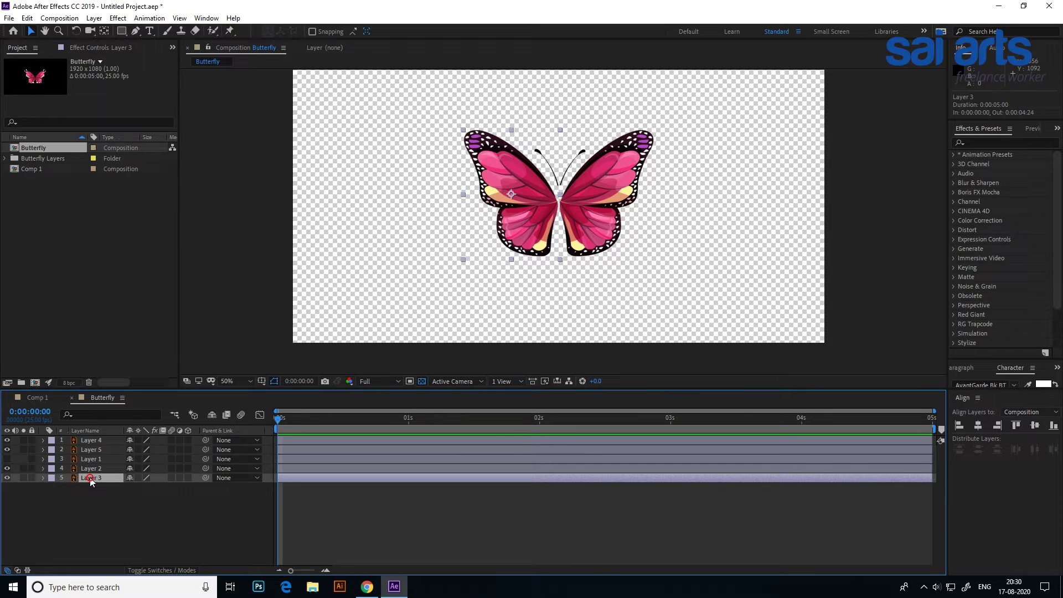
click(105, 32)
key(period)
key(period)
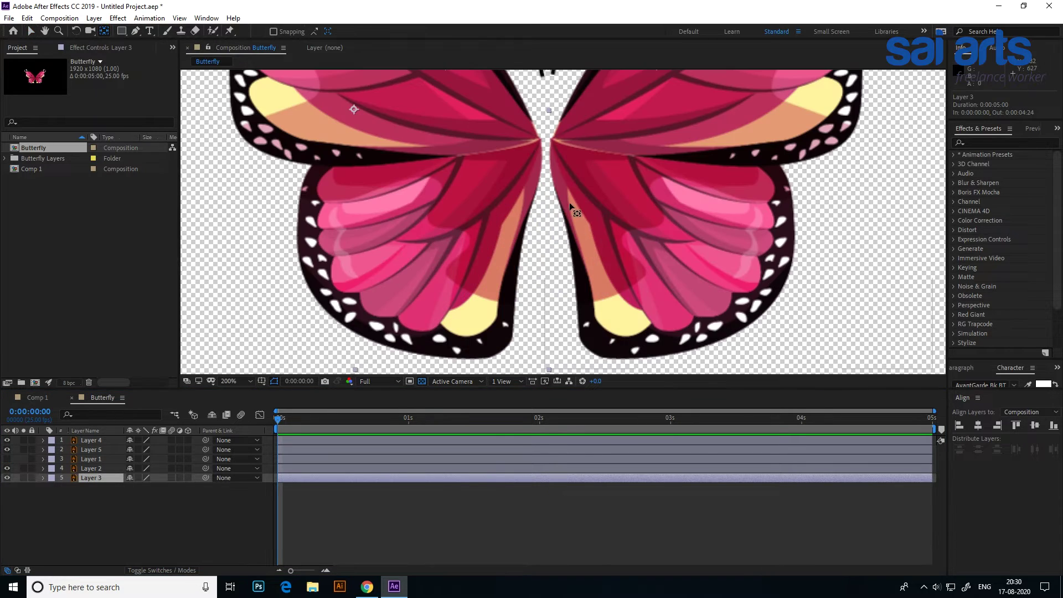
drag(357, 108, 540, 142)
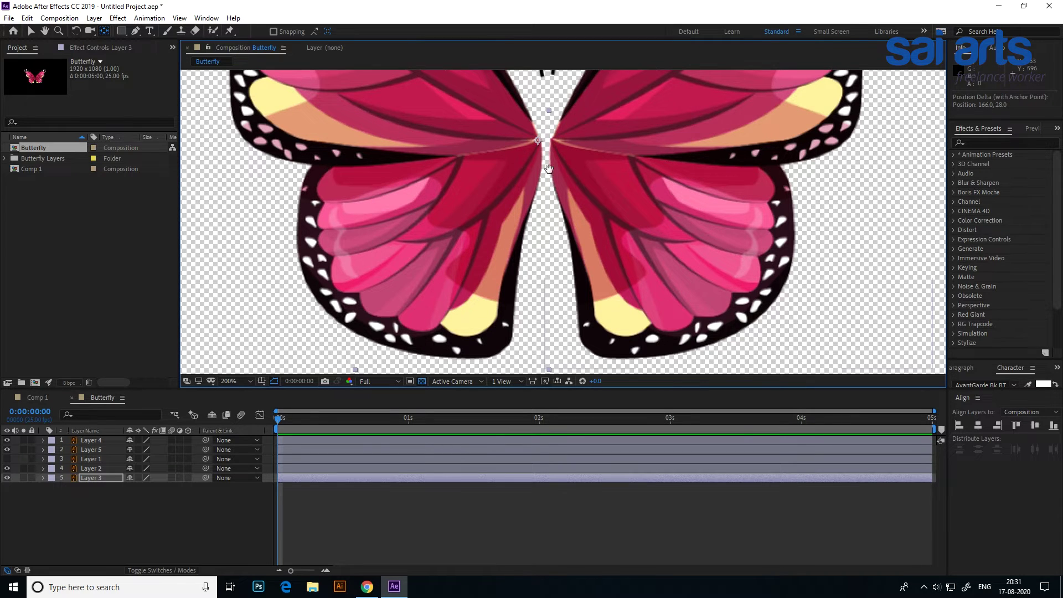
scroll(545, 166, up, 2)
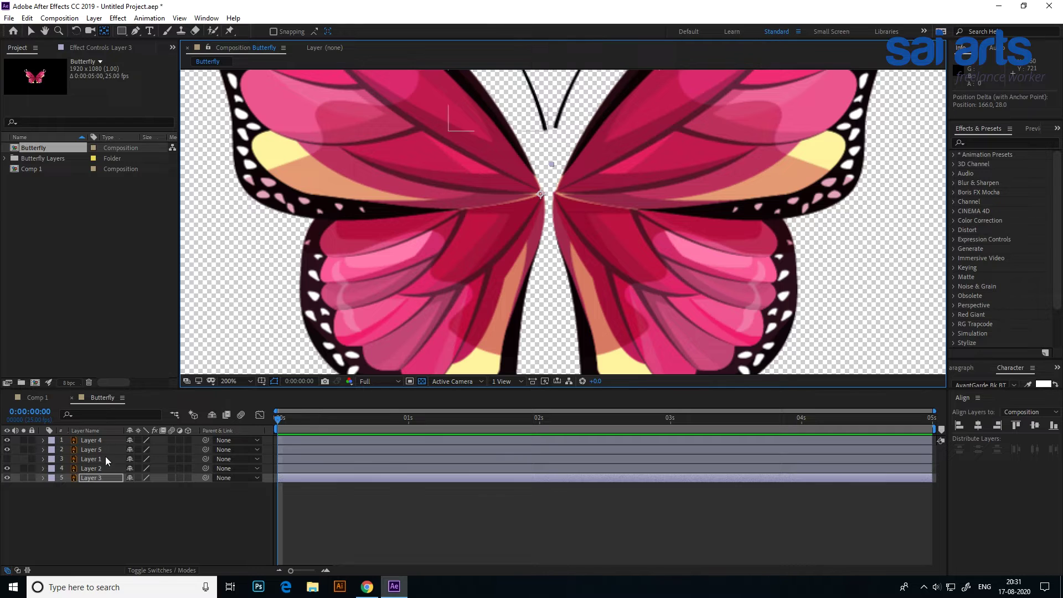
click(97, 470)
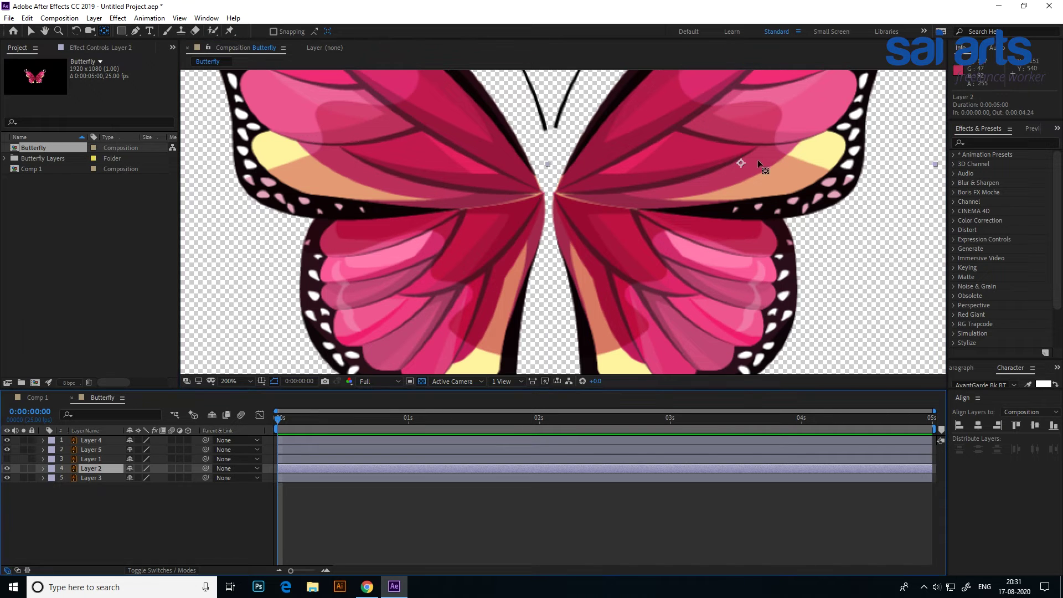
drag(741, 164, 553, 194)
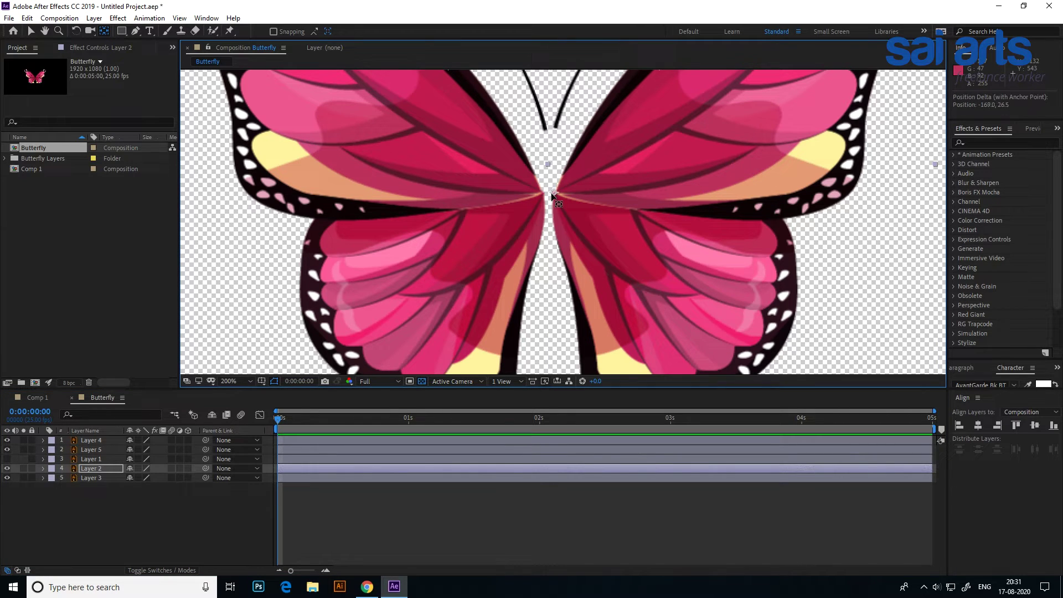
- Move the Layer 5 and Layer 4 antenna anchor points to the antenna base, and unhide Layers 1 and 2
click(91, 449)
key(comma)
key(period)
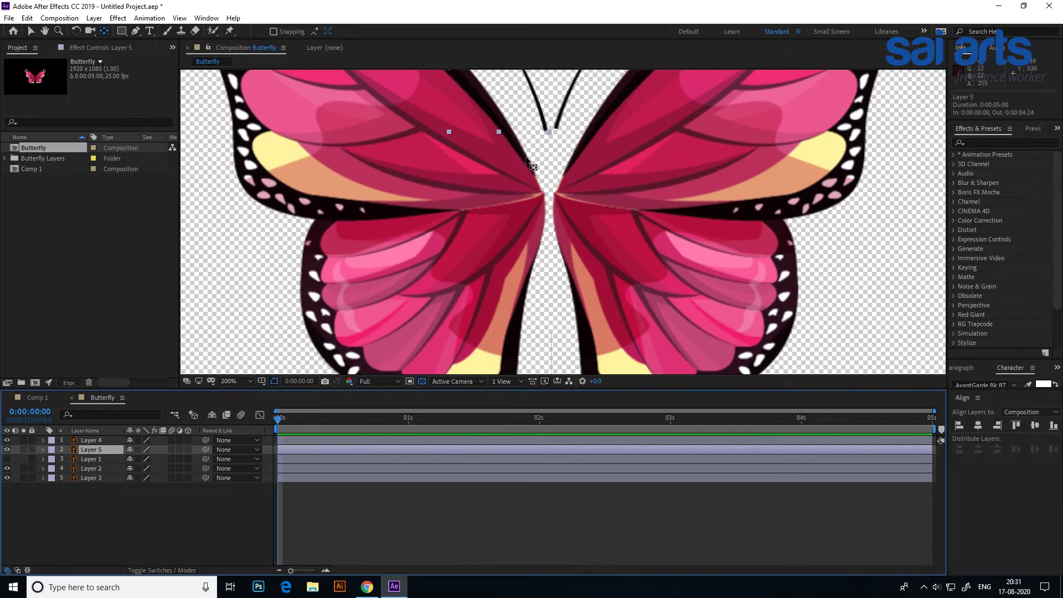
drag(438, 173, 484, 243)
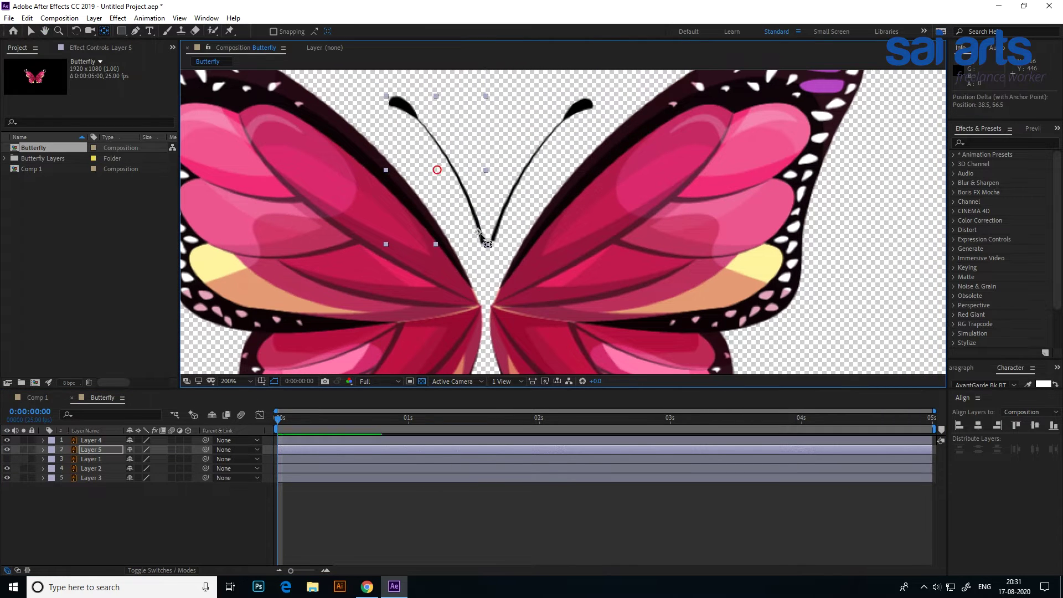
click(91, 440)
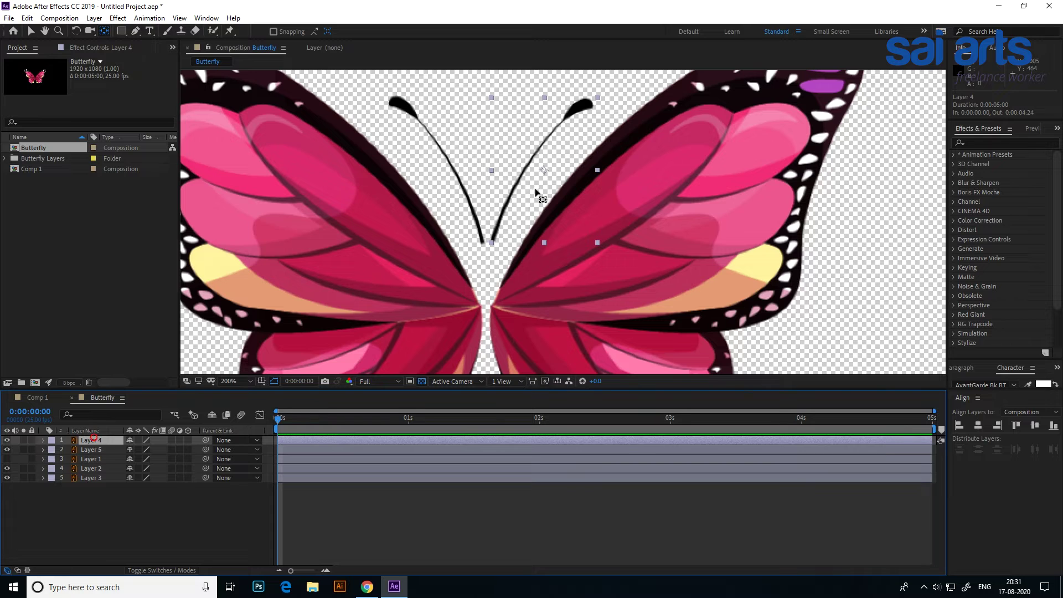
drag(546, 170, 496, 239)
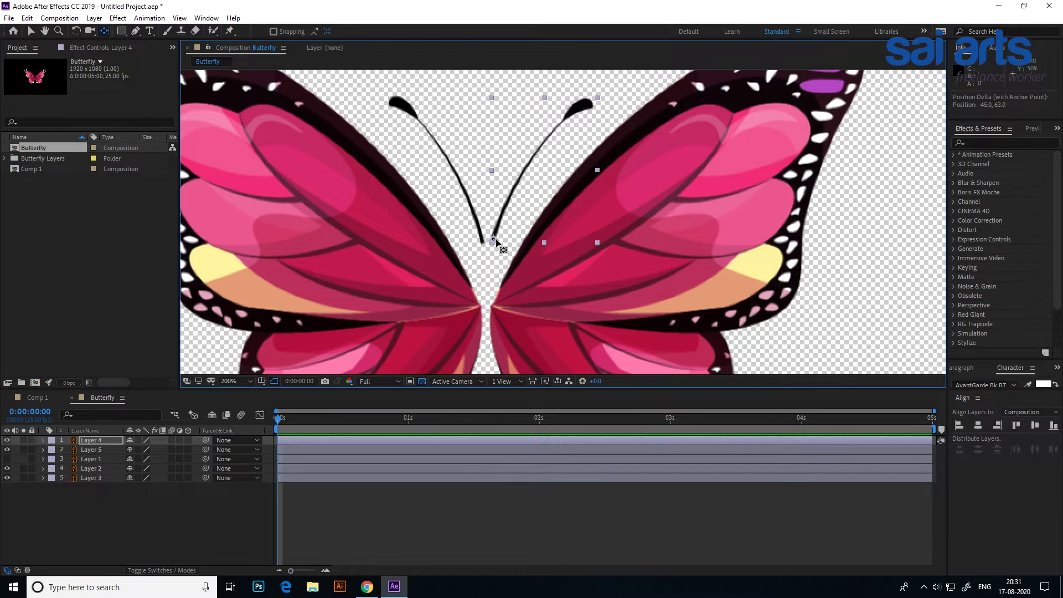
drag(6, 459, 7, 468)
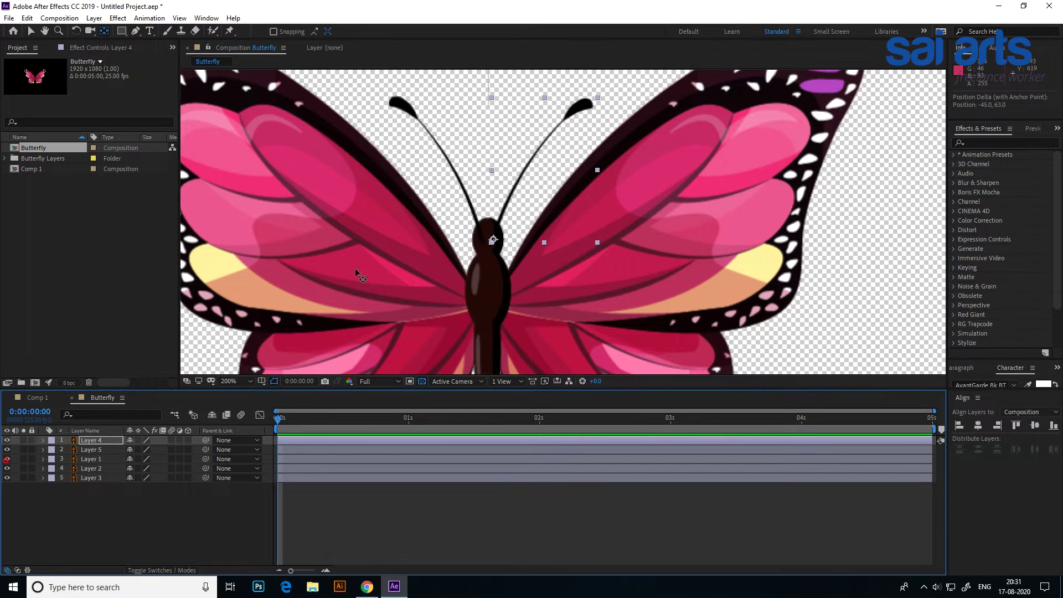
key(slash)
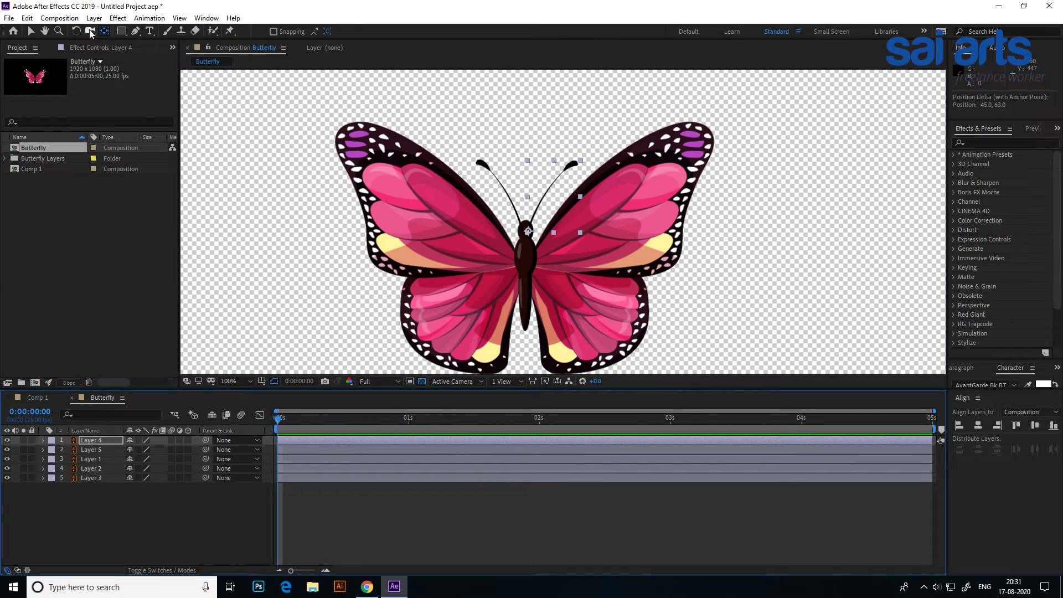
- Turn on the 3D switch for the butterfly layers and select wing Layers 2 and 3
click(31, 34)
scroll(351, 166, down, 2)
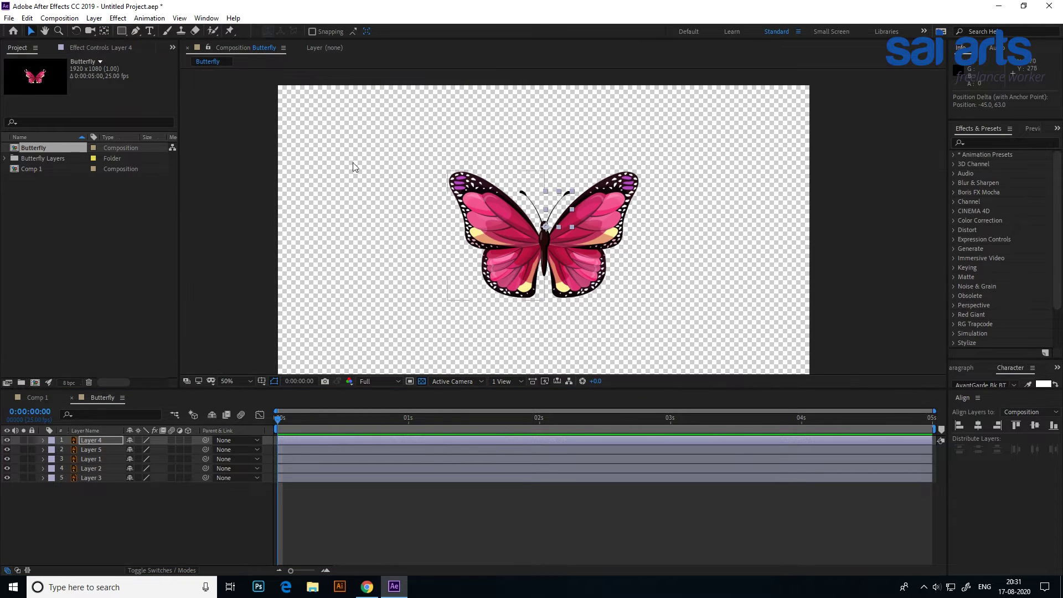
click(187, 441)
click(189, 476)
click(773, 209)
click(576, 235)
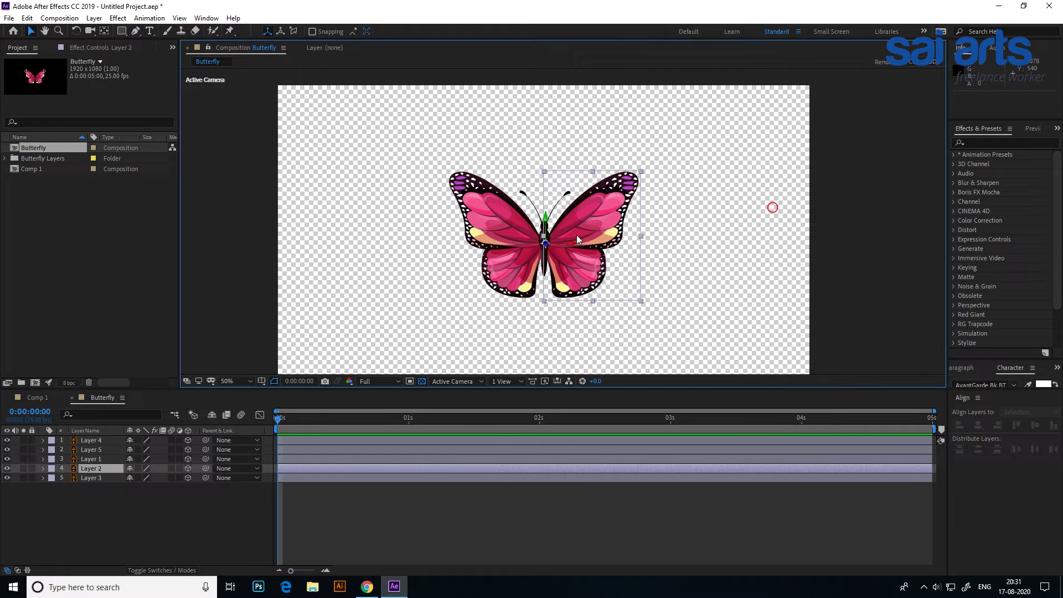
click(490, 238)
drag(601, 268, 518, 256)
click(138, 497)
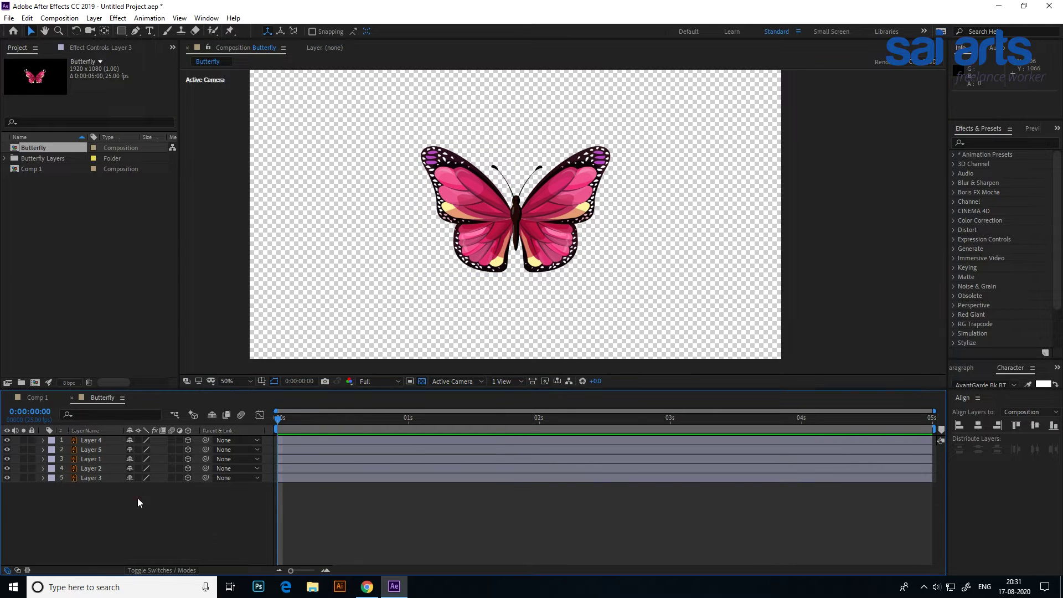
click(90, 468)
shift+click(85, 480)
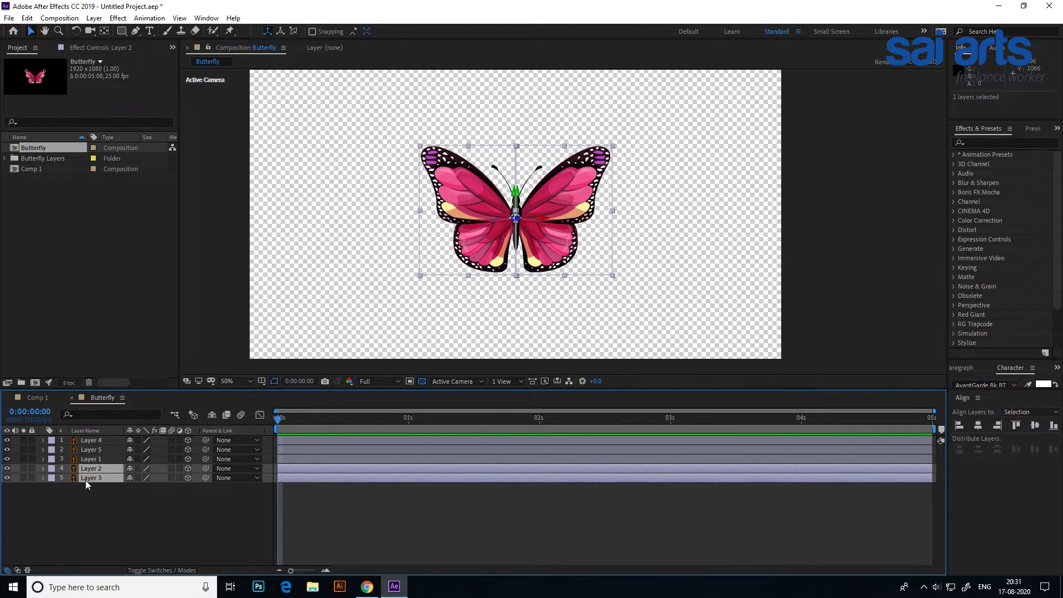
- Keyframe the wings' starting Y Rotation: Layer 2 at -75° and Layer 3 at 75°
key(r)
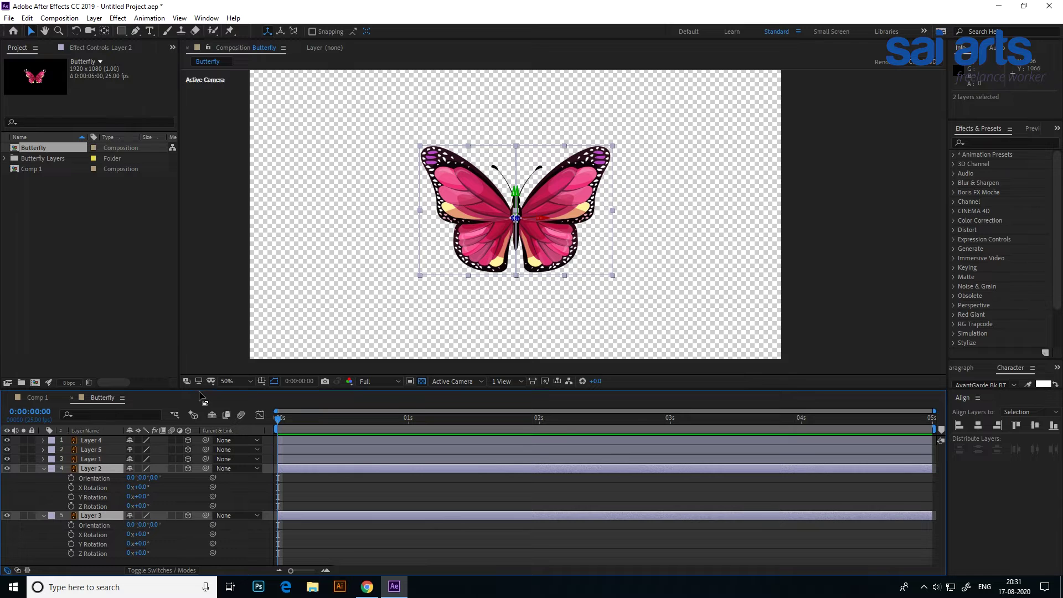
mouse_move(199, 392)
mouse_down()
mouse_move(260, 380)
mouse_move(259, 361)
mouse_up()
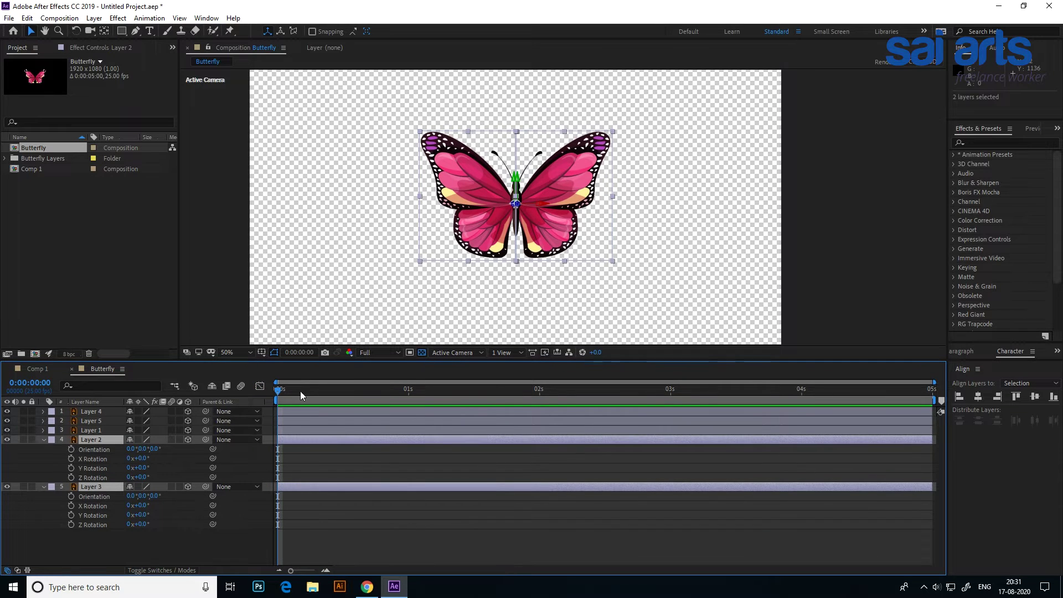
click(70, 468)
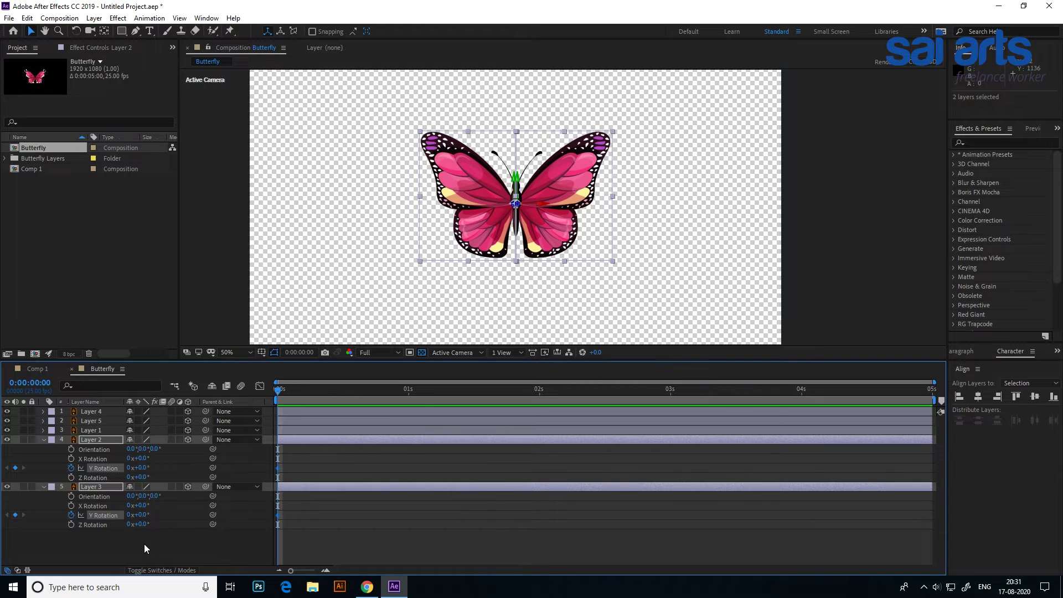
click(128, 554)
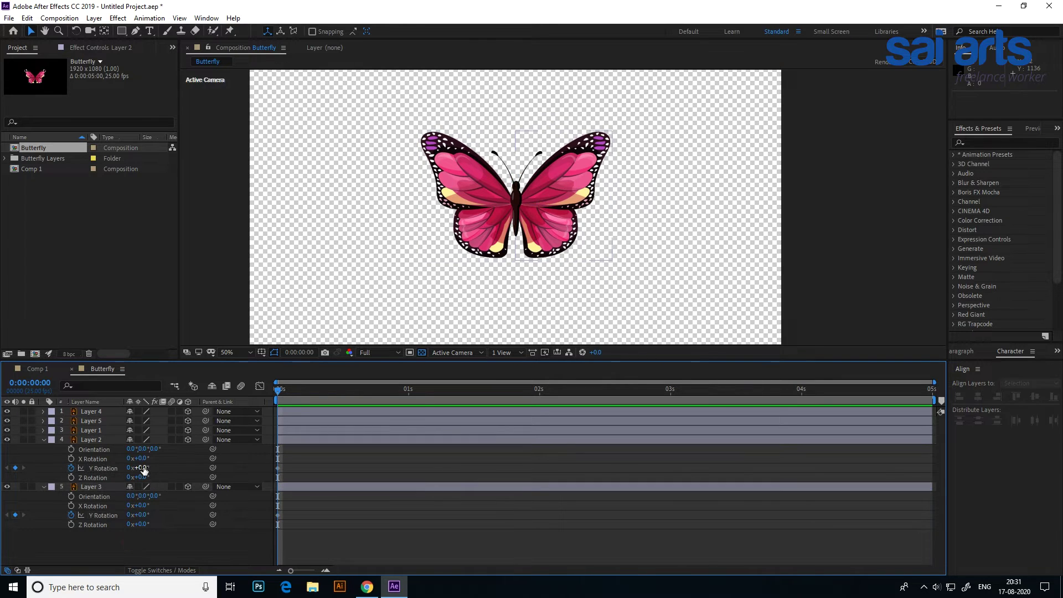
click(141, 468)
text(-75)
key(Return)
click(142, 515)
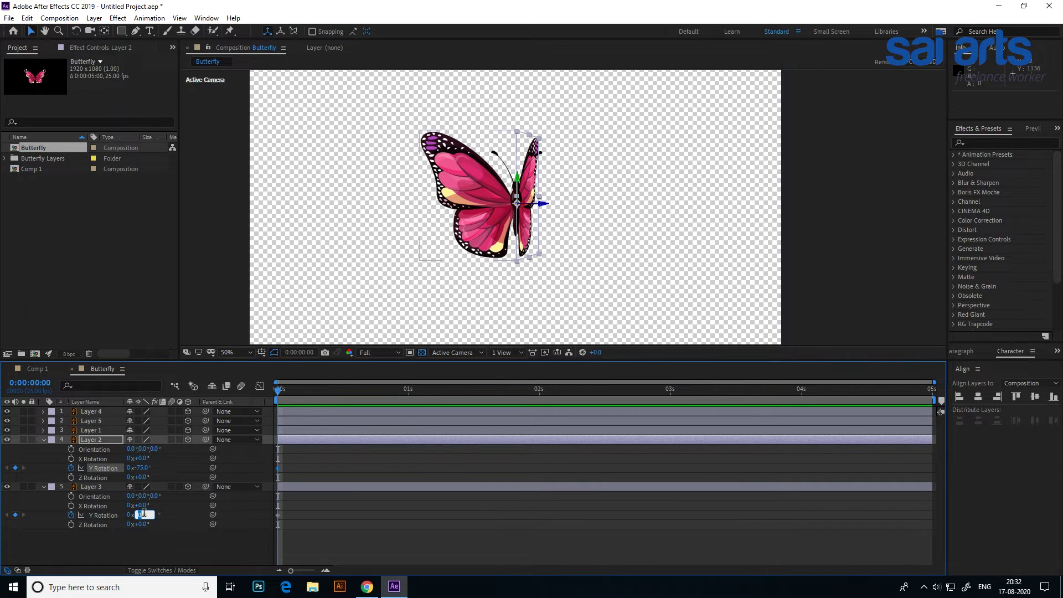
text(75)
key(Return)
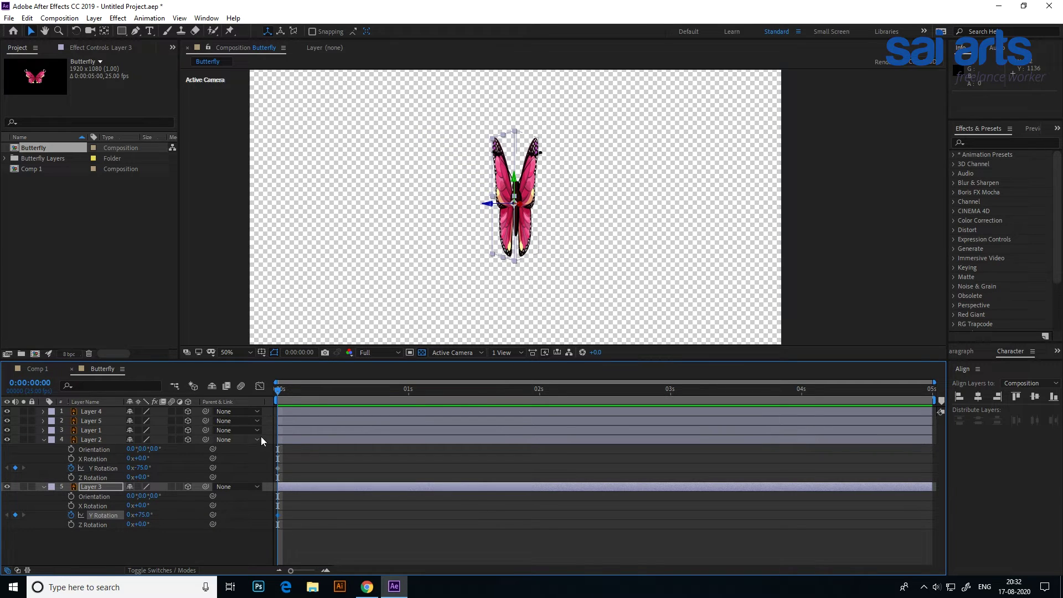
drag(285, 390, 388, 391)
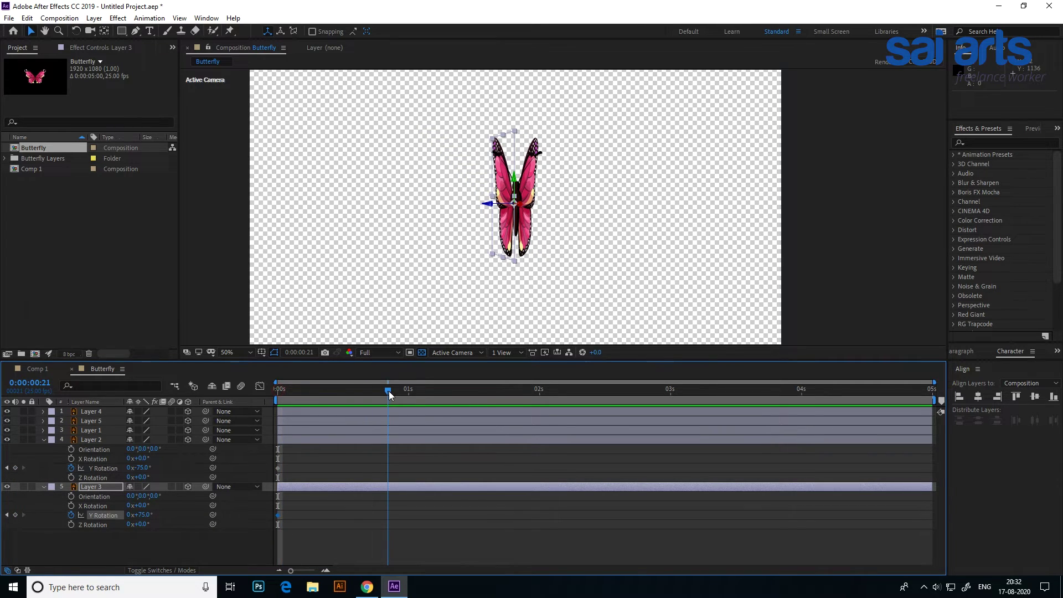
- At 0:00:00:21, set Layer 2's Y Rotation to 80° and Layer 3's to -80°
click(142, 468)
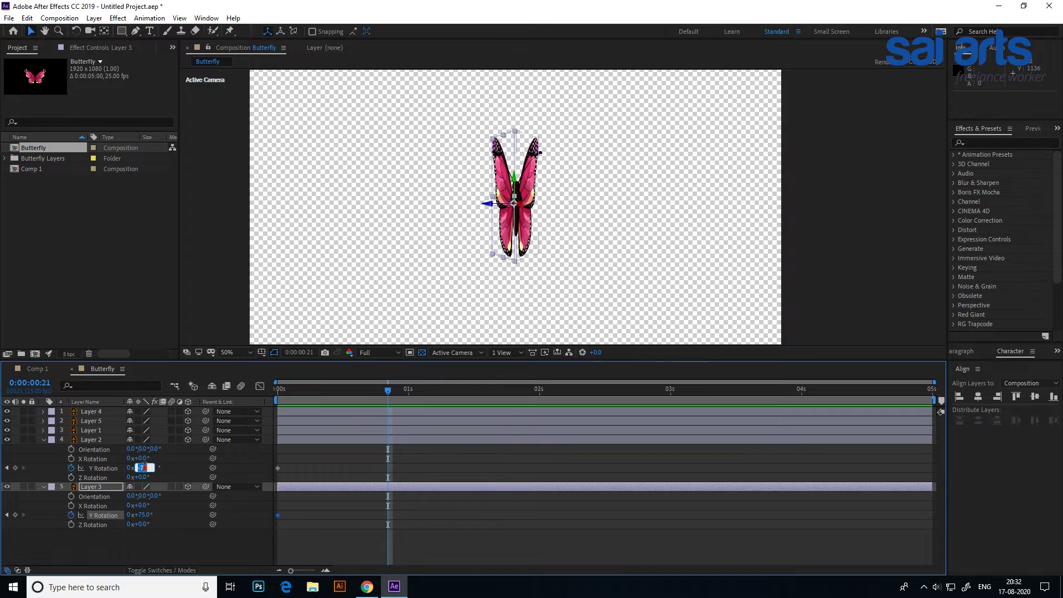
text(80)
click(91, 467)
click(146, 515)
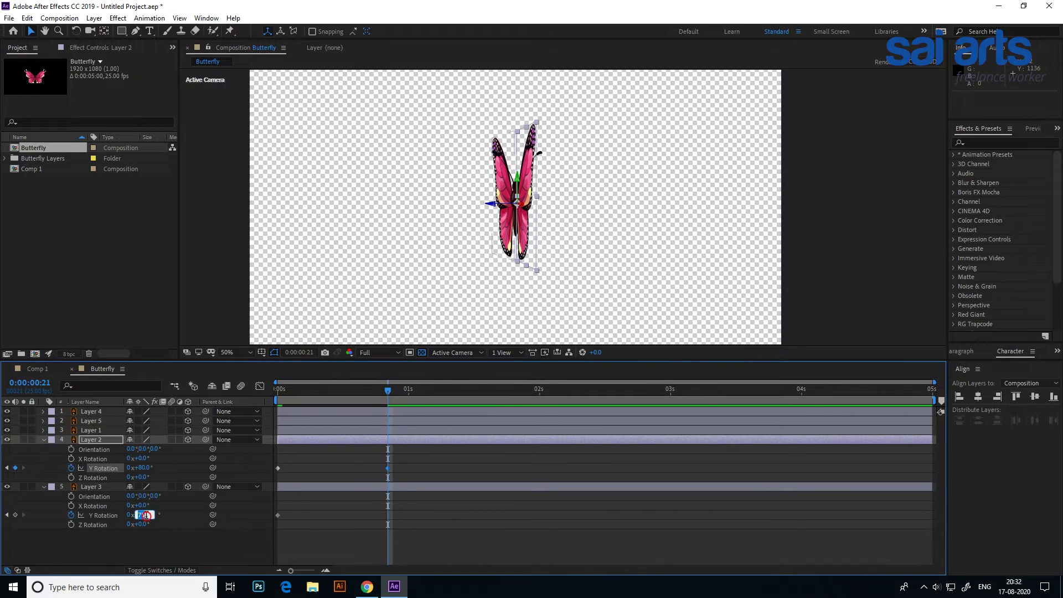
text(-80)
key(Return)
- Preview and scrub the wing flap, then select both wings' Y Rotation keyframes
key(space)
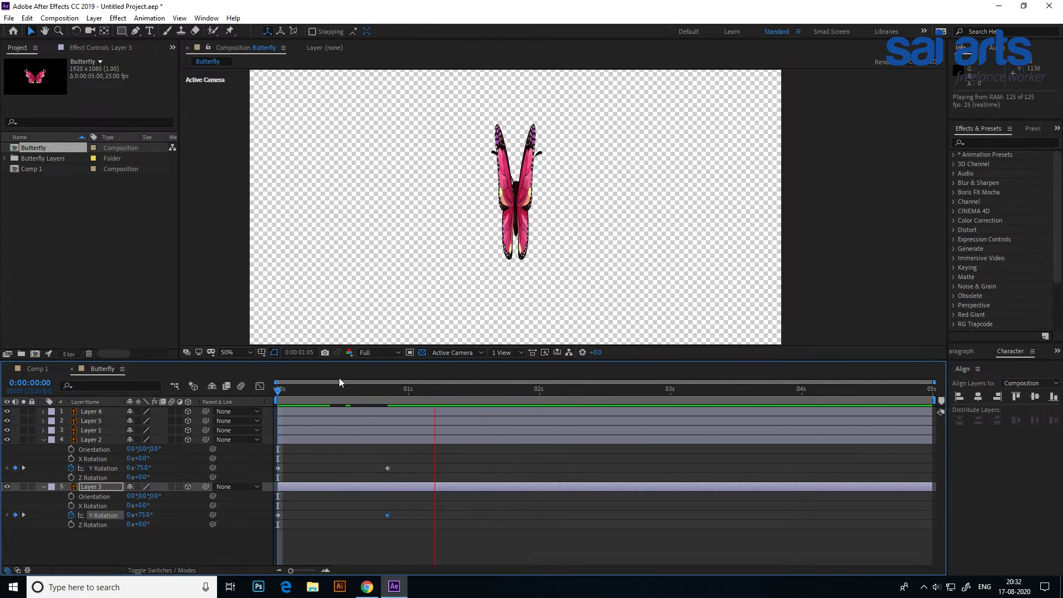
drag(453, 397, 399, 390)
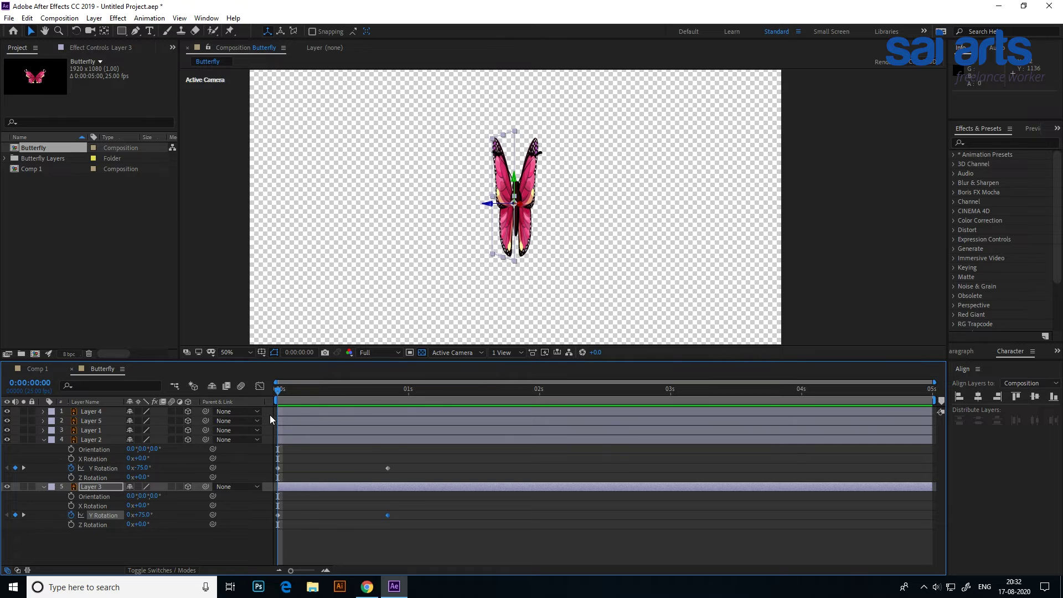
key(space)
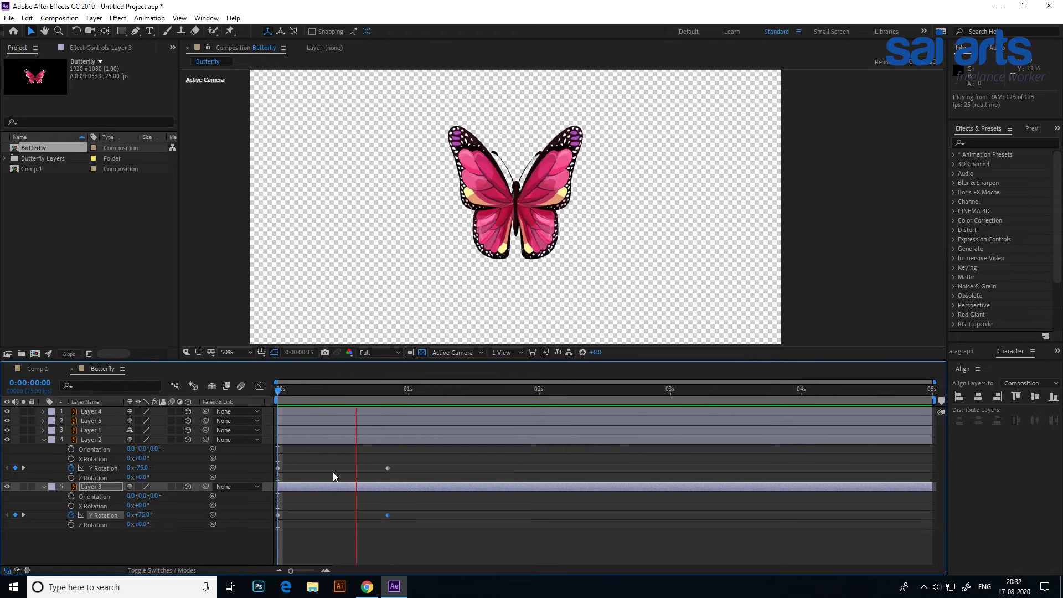
drag(451, 407, 380, 404)
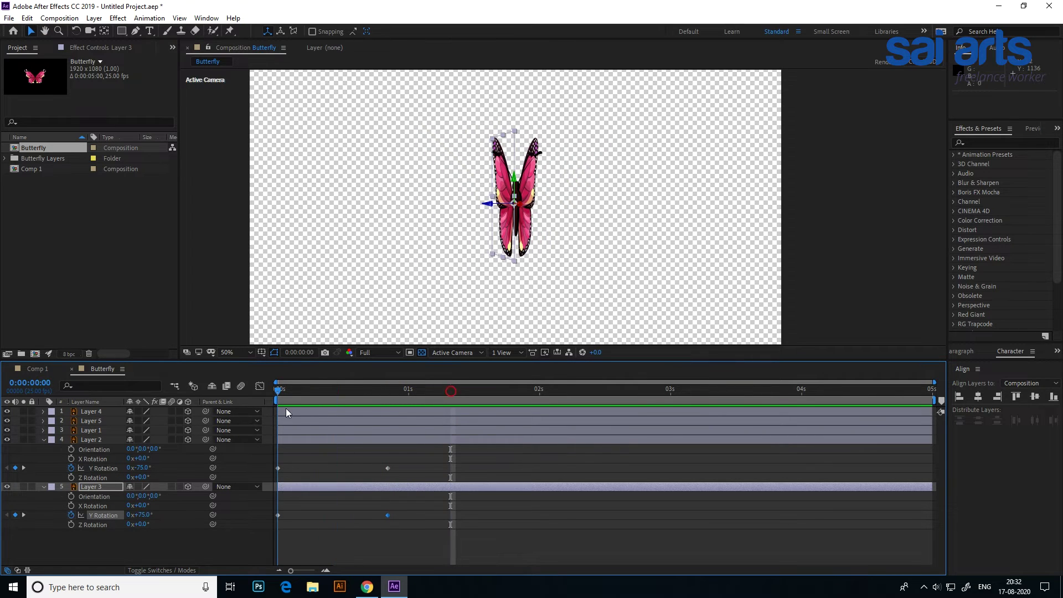
key(space)
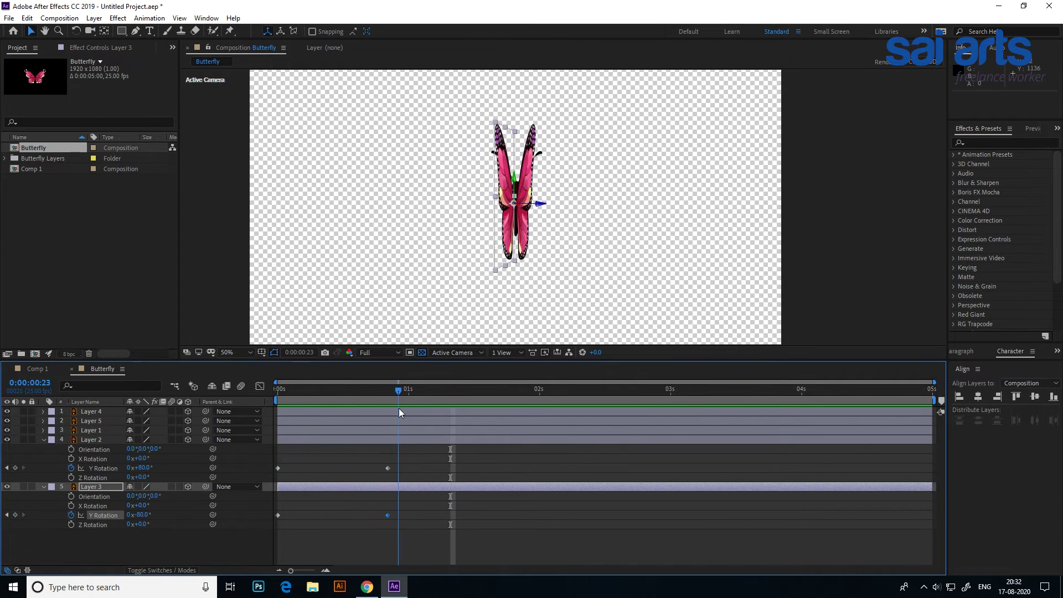
click(310, 391)
drag(420, 462, 281, 471)
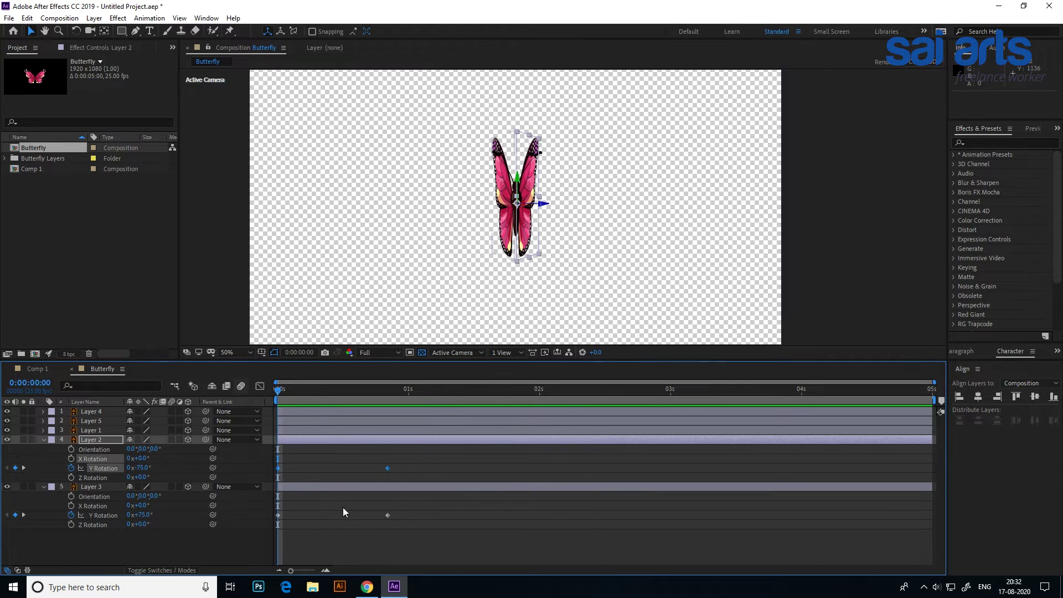
drag(421, 509, 288, 519)
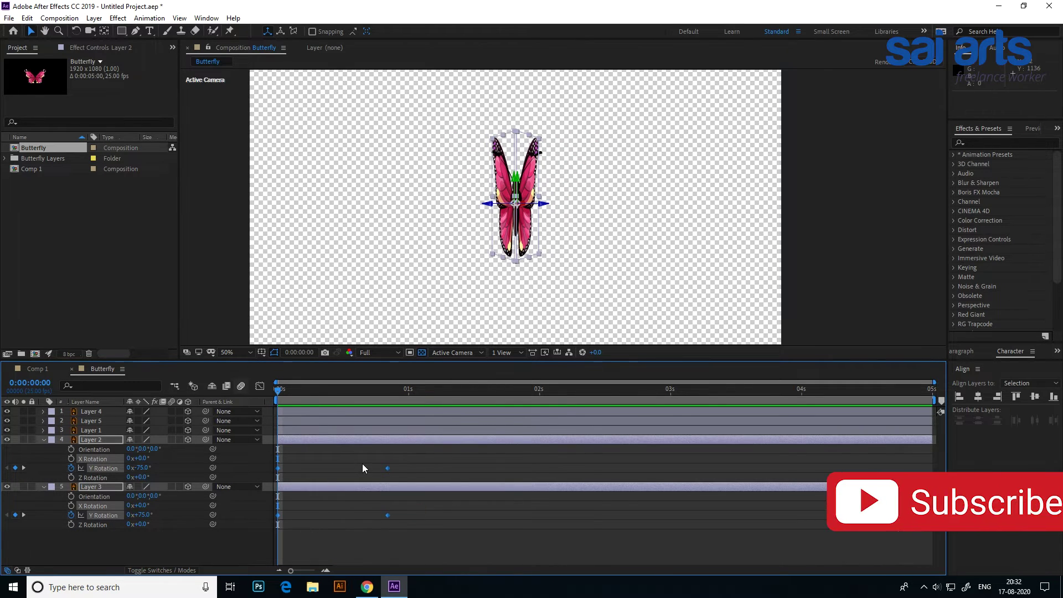
- Apply Keyframe Assistant > Easy Ease to the selected wing keyframes
right_click(387, 468)
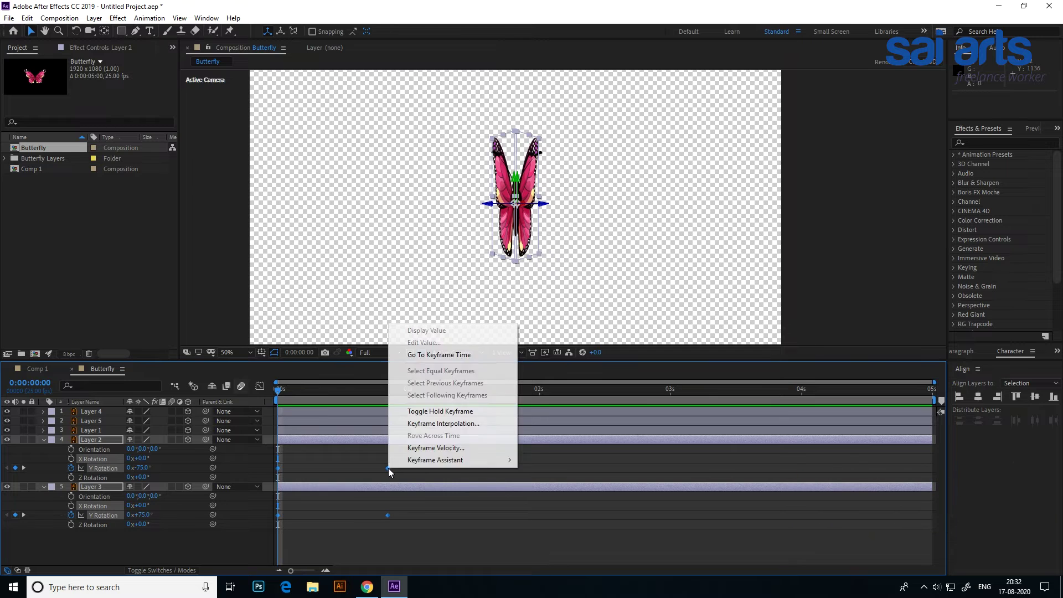
mouse_move(412, 462)
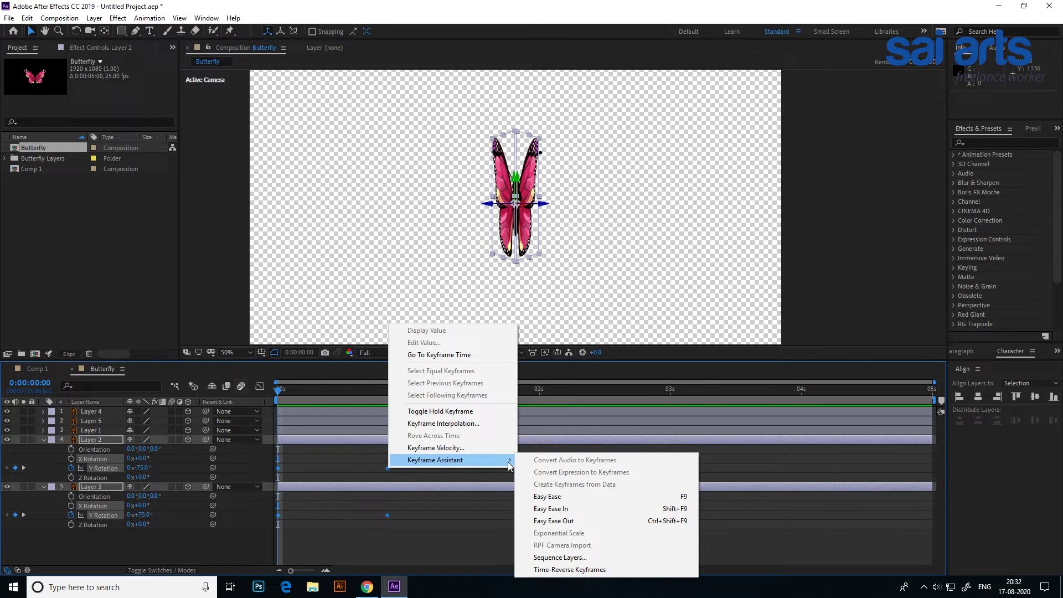
click(590, 499)
key(space)
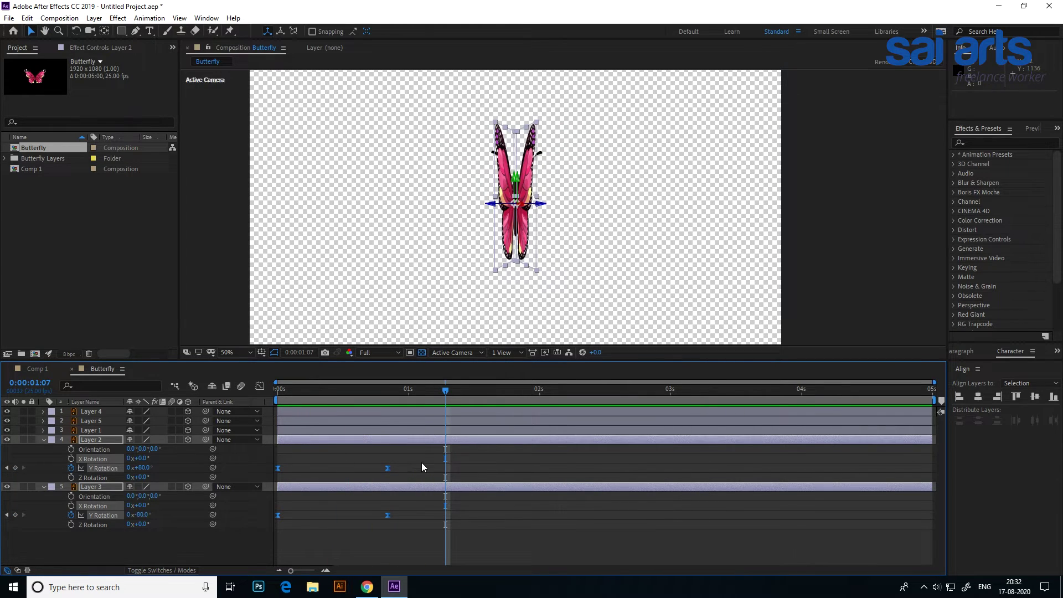
- Move both open-wing keyframes earlier to 0:00:00:12 and preview the quicker flap
click(387, 468)
shift+click(389, 515)
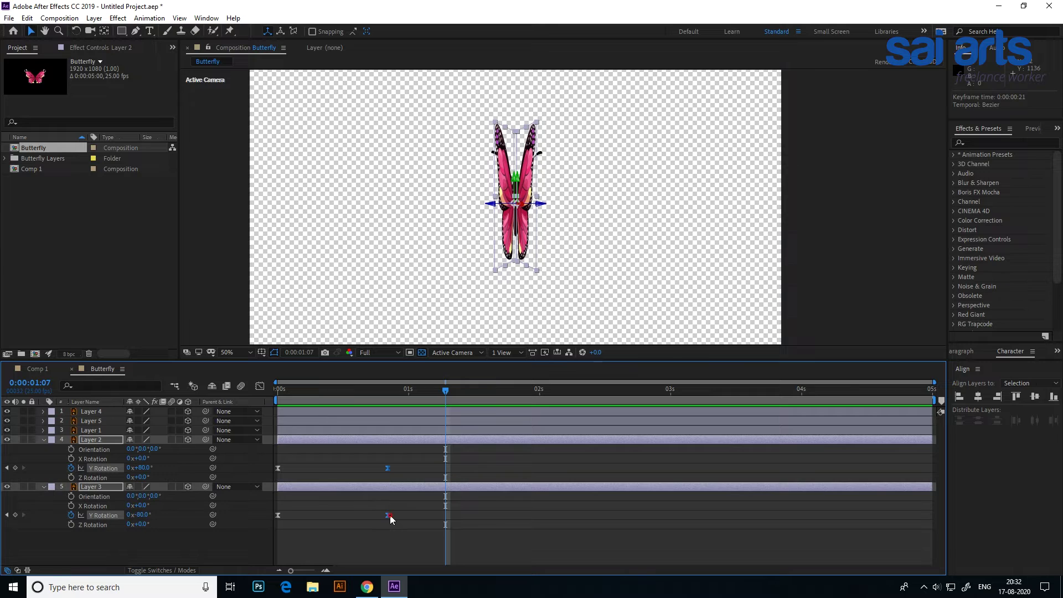
drag(388, 516, 347, 521)
drag(344, 516, 341, 516)
key(space)
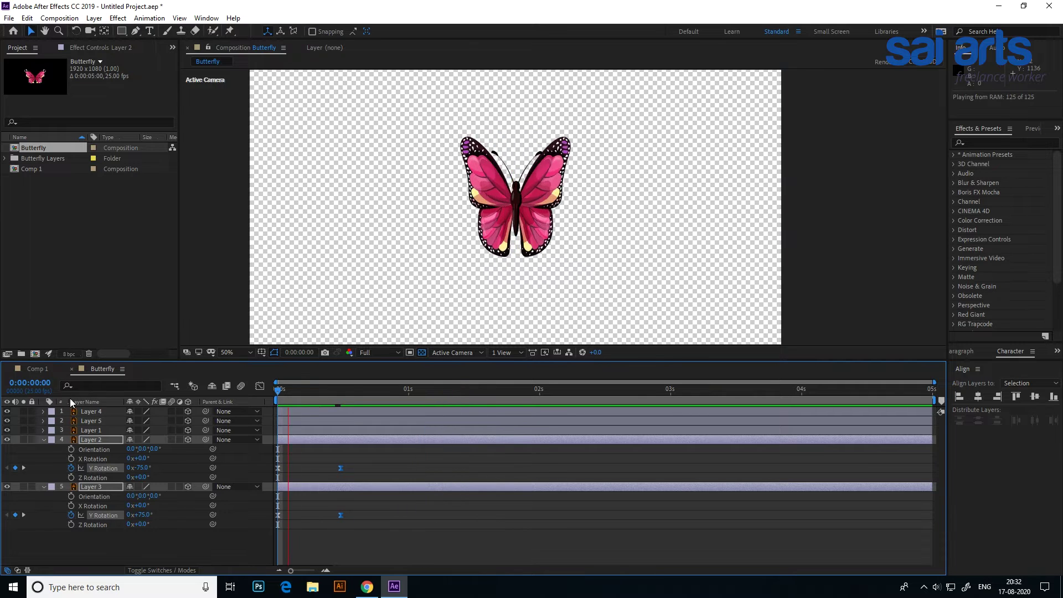
click(301, 396)
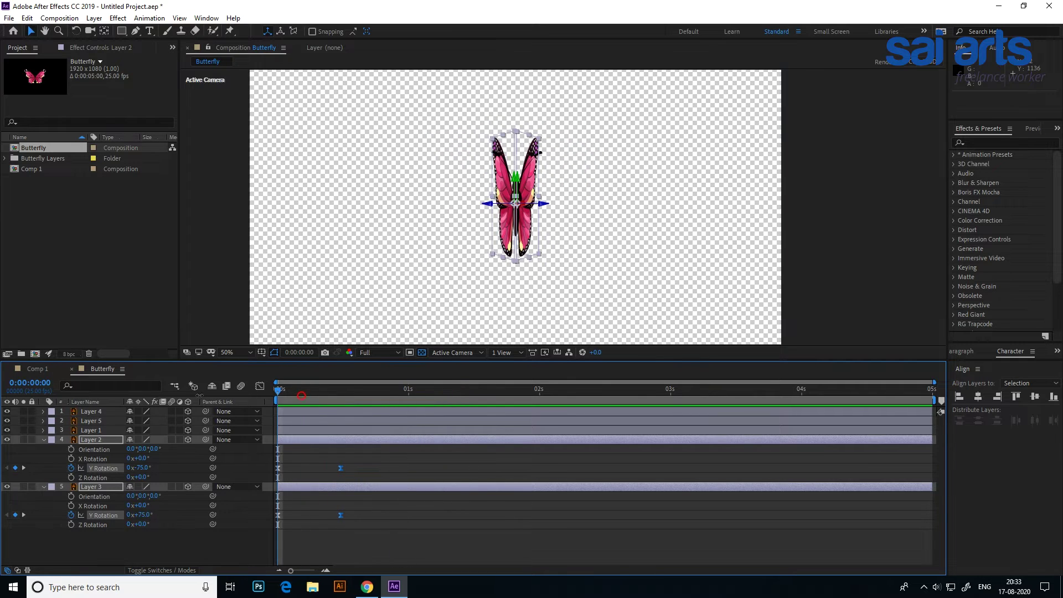
mouse_move(301, 395)
mouse_down()
mouse_move(375, 398)
mouse_move(169, 385)
mouse_up()
- Add a loopOut("pingpong") expression to Layer 2's Y Rotation
alt+click(72, 469)
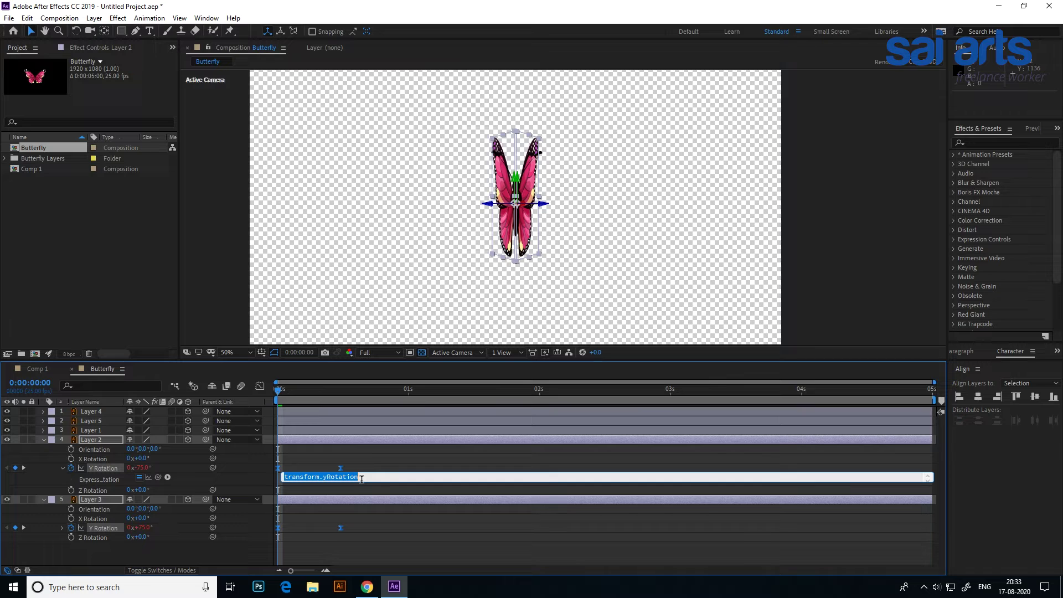
text(loopOut)
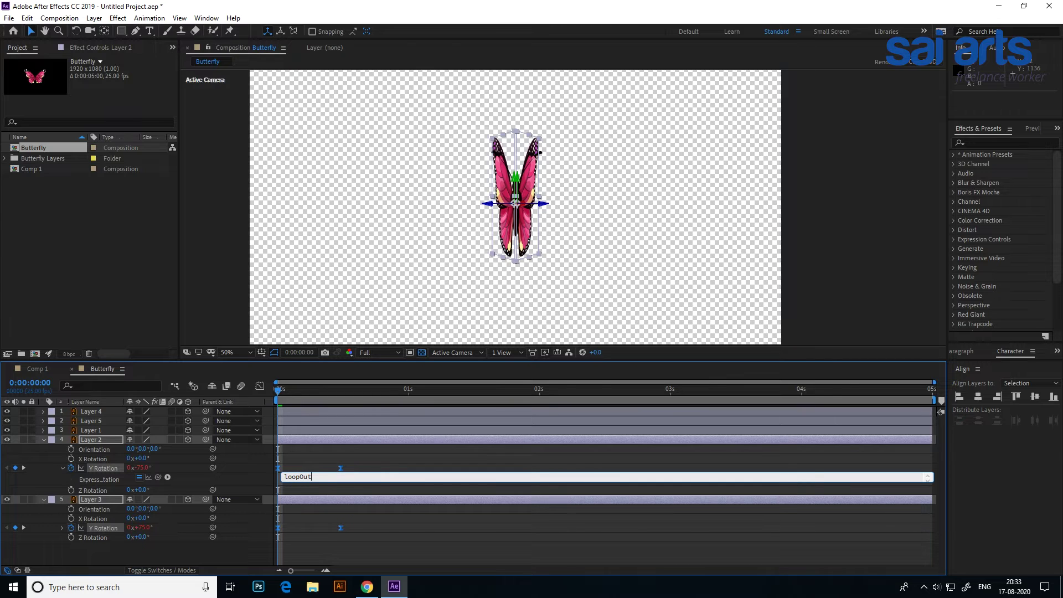
text(())
text(")
text(pingpon)
text(g)
text(")
click(363, 485)
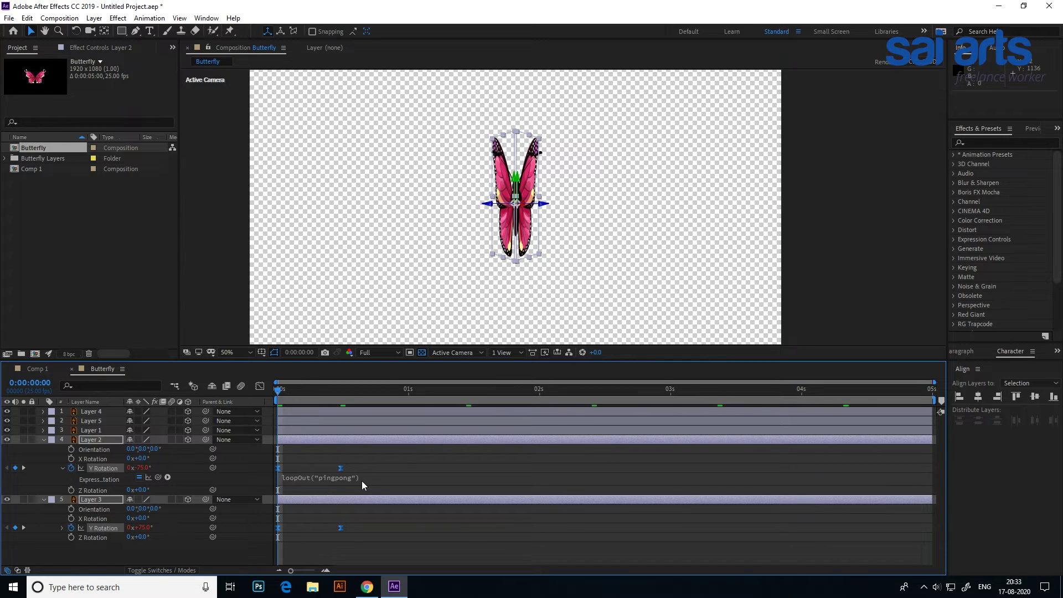
- Fix the capitalisation error in the loopOut expression so it runs without errors
click(302, 481)
click(305, 481)
key(BackSpace)
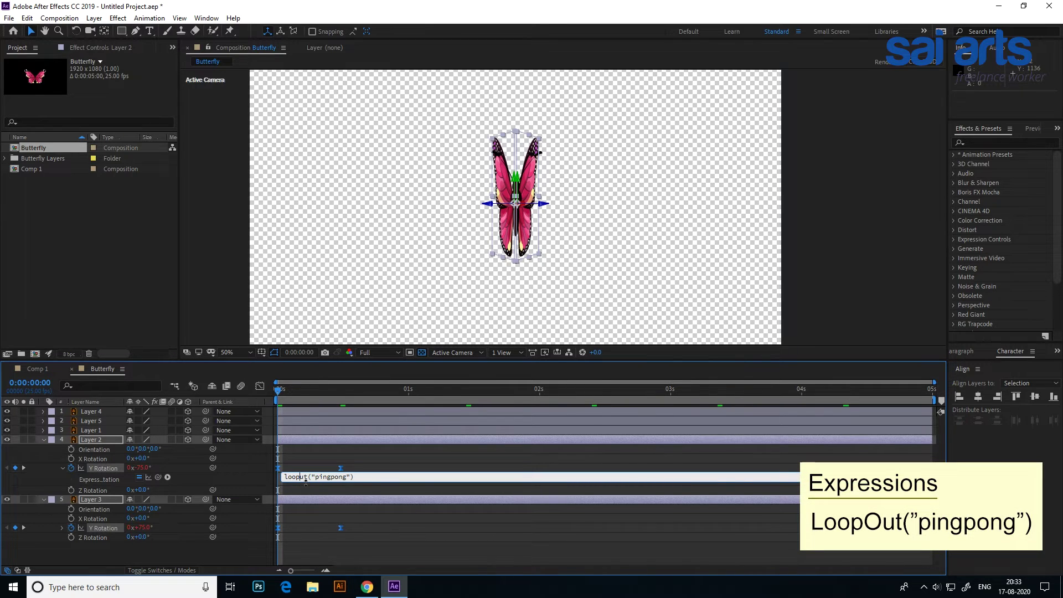
text(o)
click(292, 467)
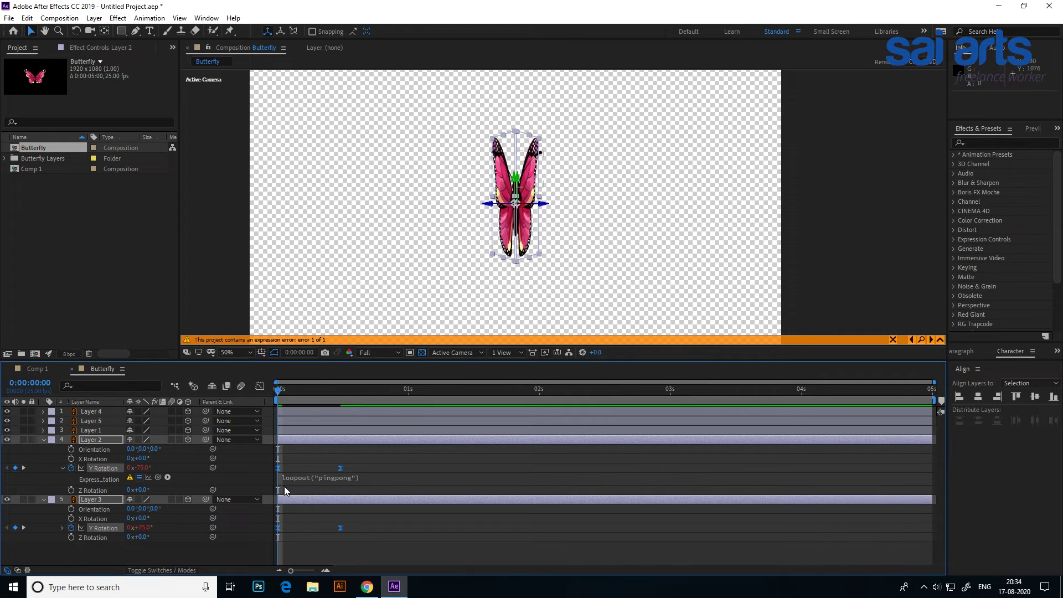
click(302, 478)
click(302, 478)
text(O)
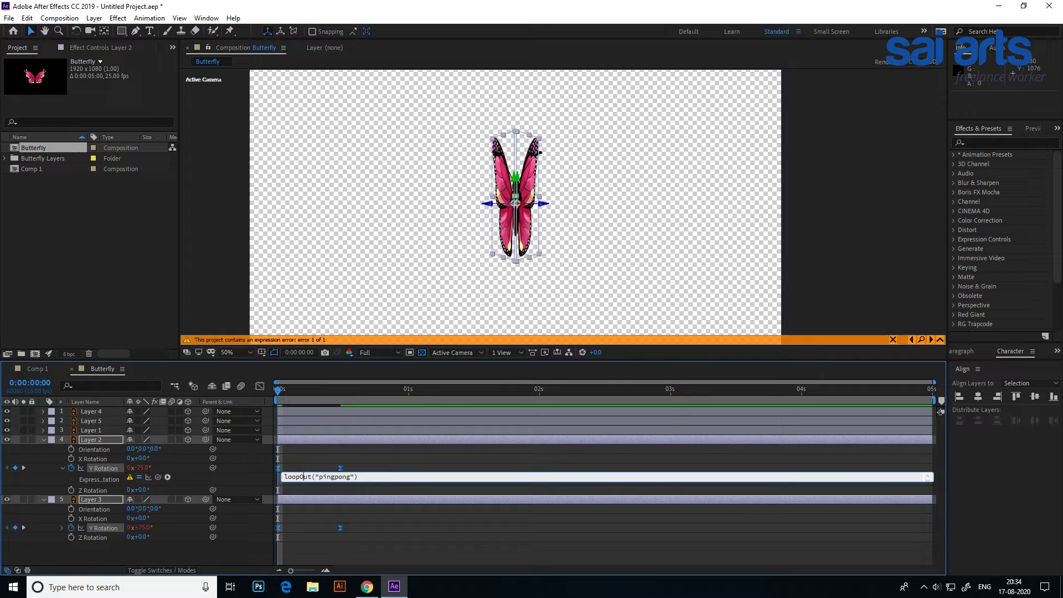
click(337, 524)
click(305, 477)
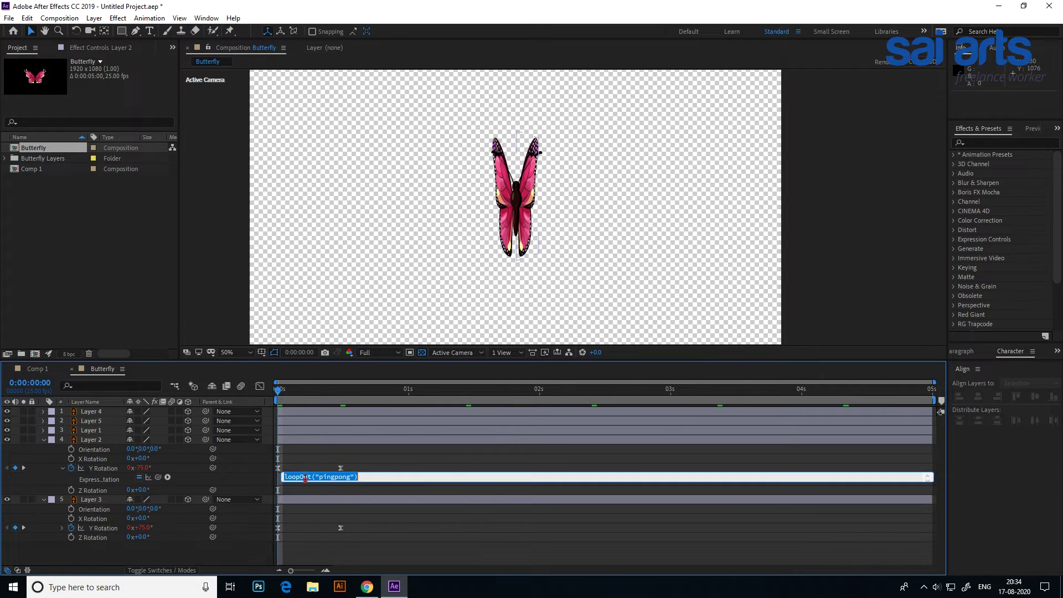
click(101, 530)
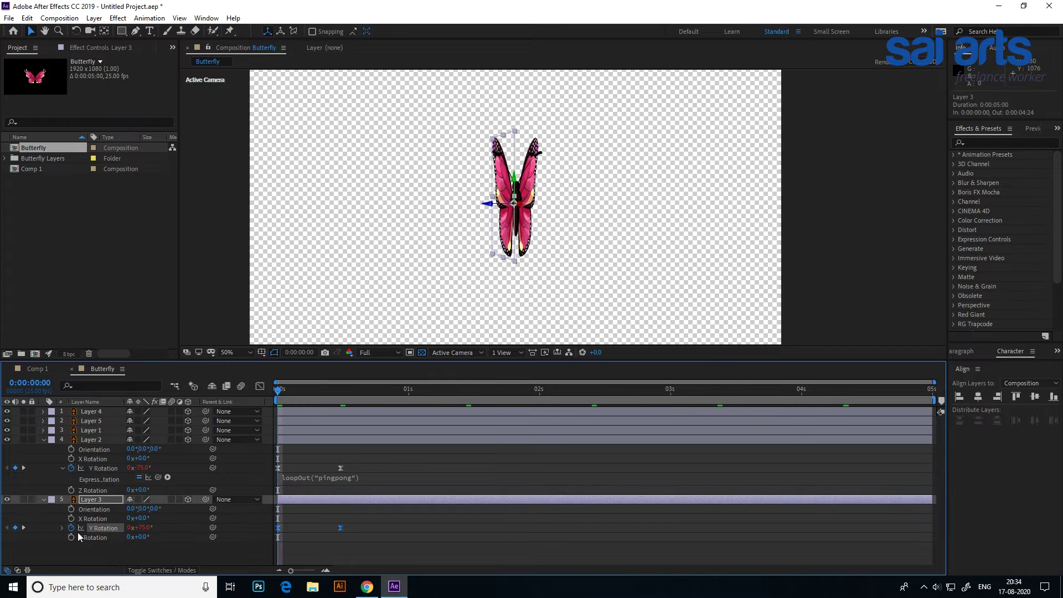
- Give Layer 3's Y Rotation the same loopOut("pingpong") expression and preview the flapping
alt+click(72, 528)
alt+click(71, 528)
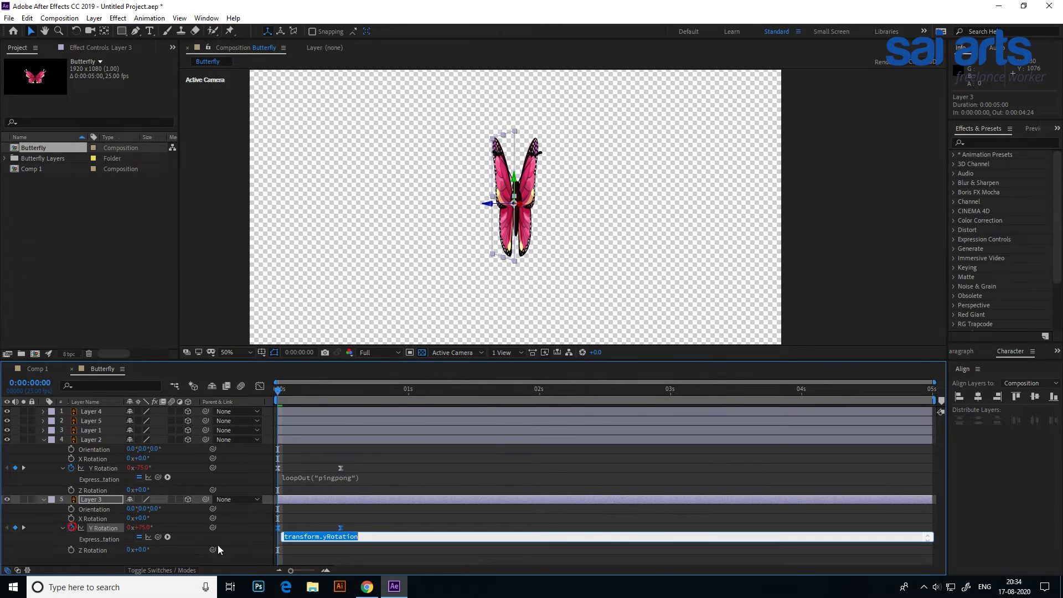
text(loopOut("pingpong"))
click(409, 463)
key(space)
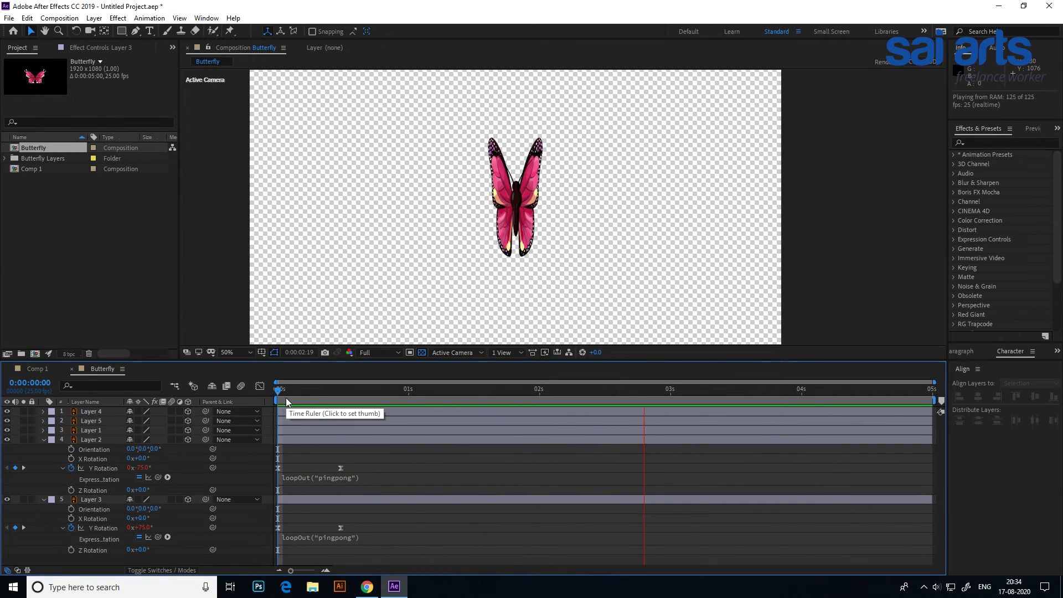
key(space)
- Shift both wings' second Y Rotation keyframes slightly earlier and preview from the start
click(341, 470)
shift+click(341, 528)
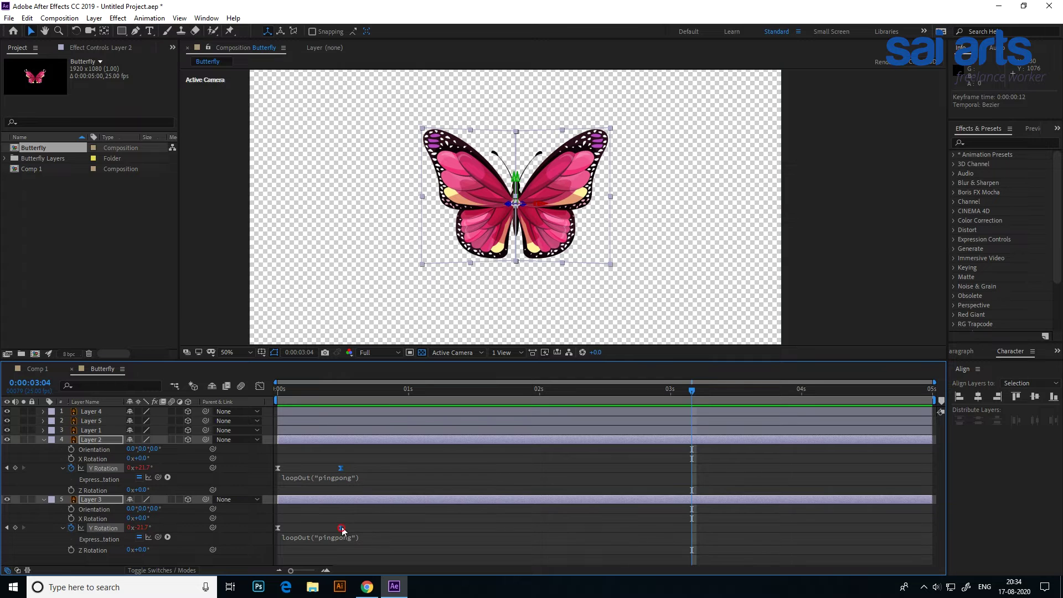
drag(340, 528, 330, 535)
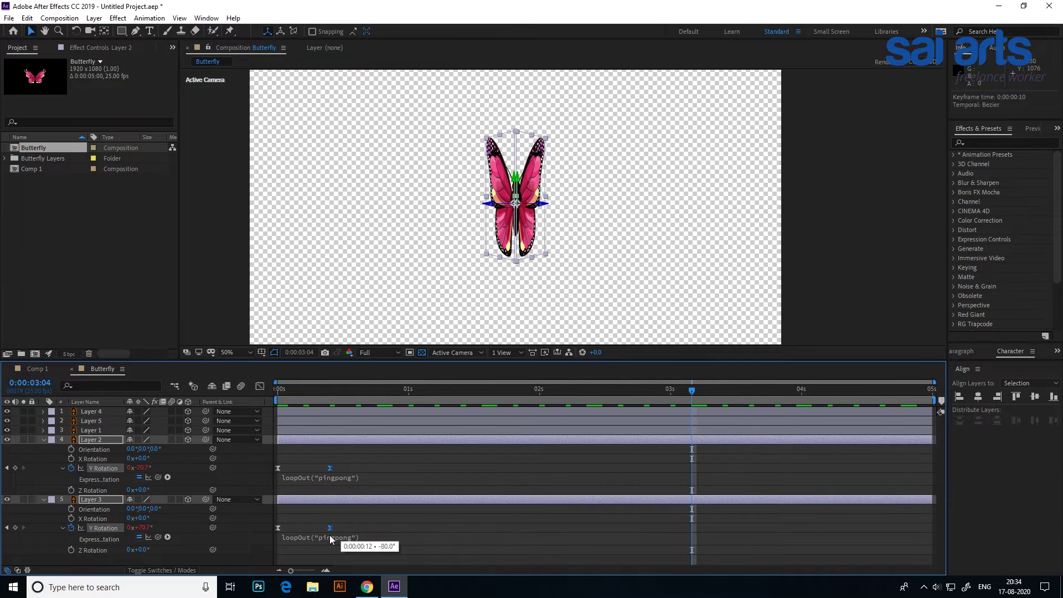
key(Home)
key(space)
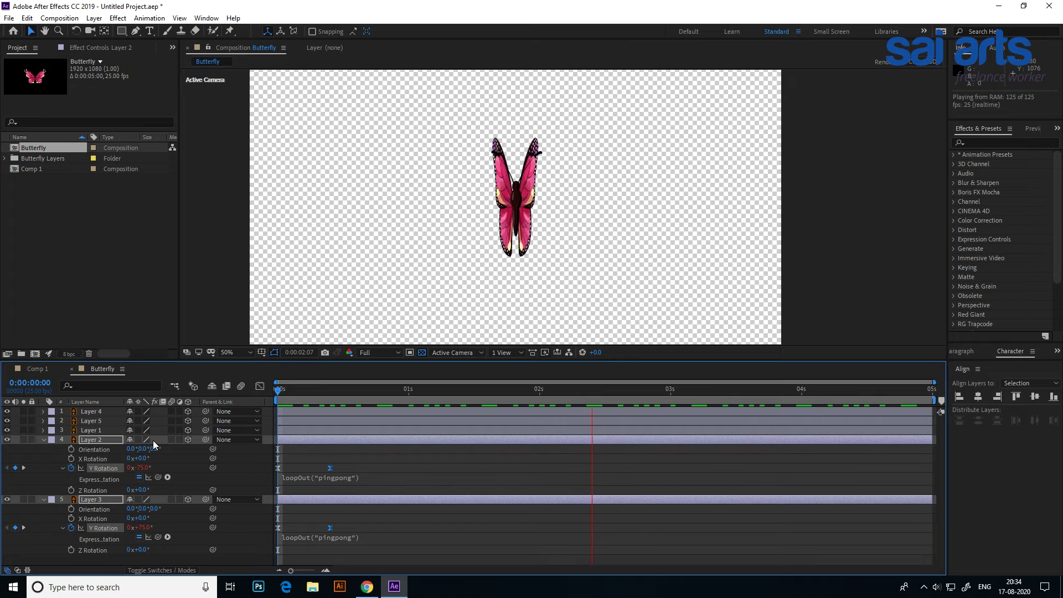
key(space)
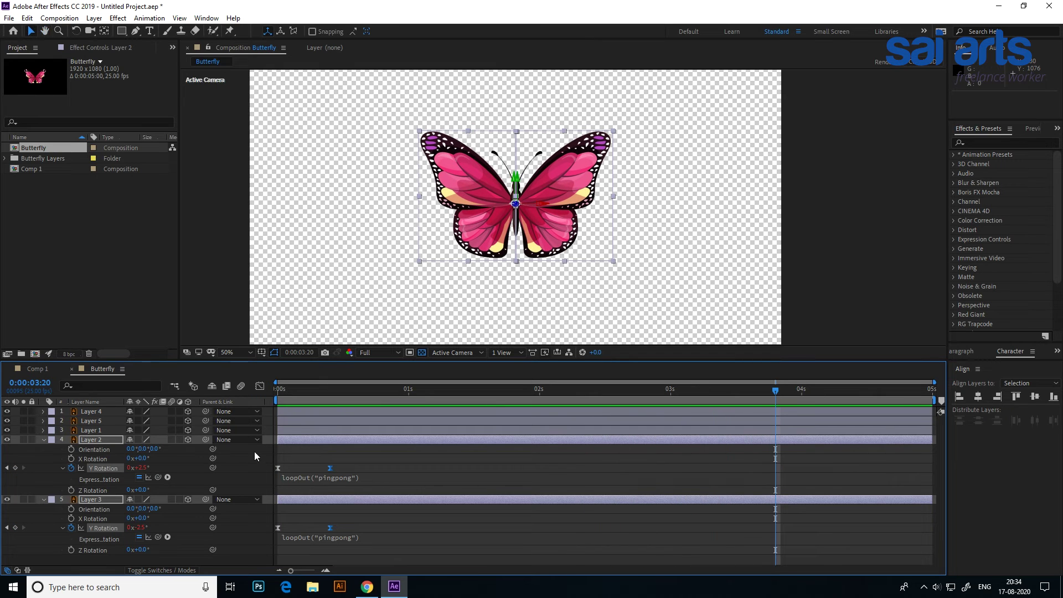
- Ease both wings' Y Rotation keyframes in the Graph Editor, raising influence to about 79%
drag(350, 467, 274, 468)
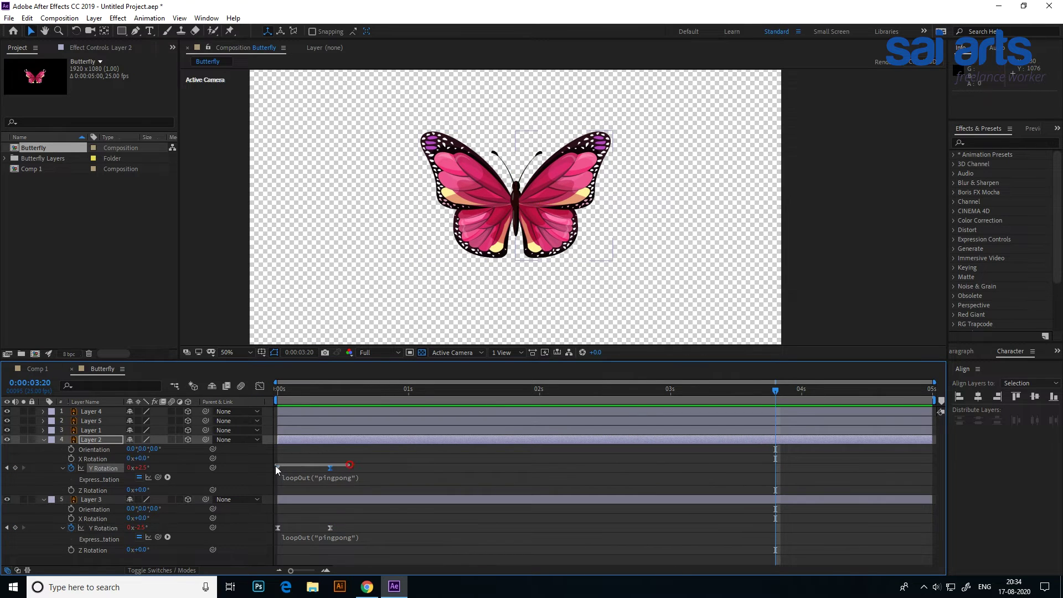
drag(345, 521, 275, 533)
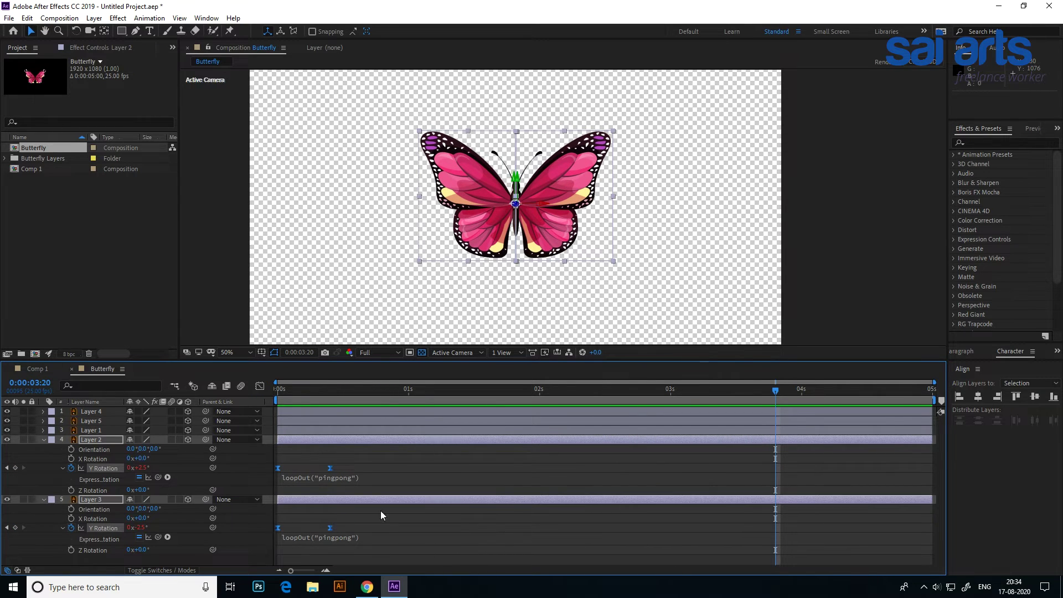
click(260, 386)
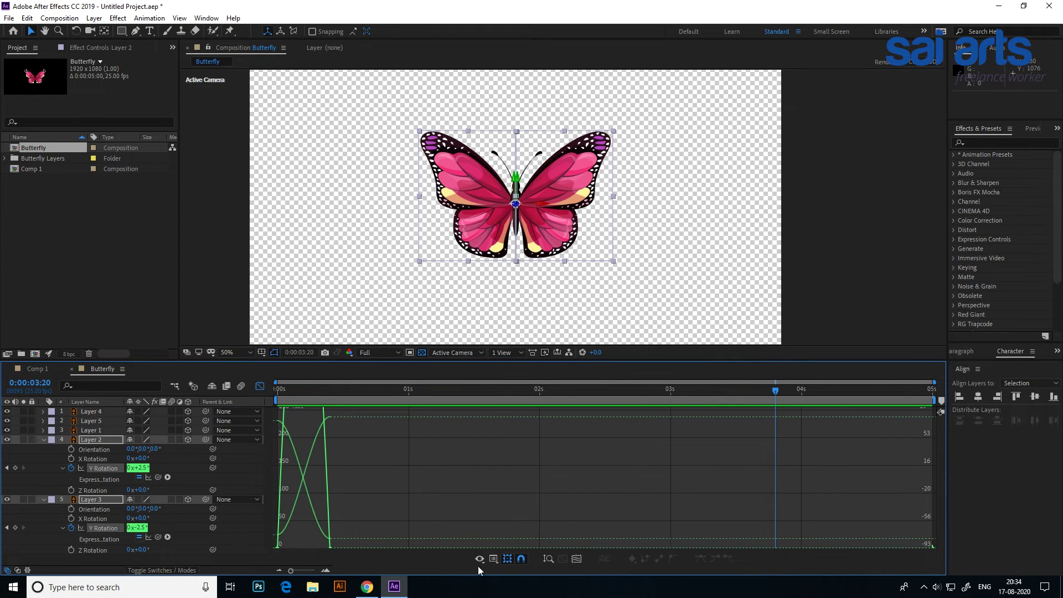
click(578, 560)
drag(566, 460, 208, 484)
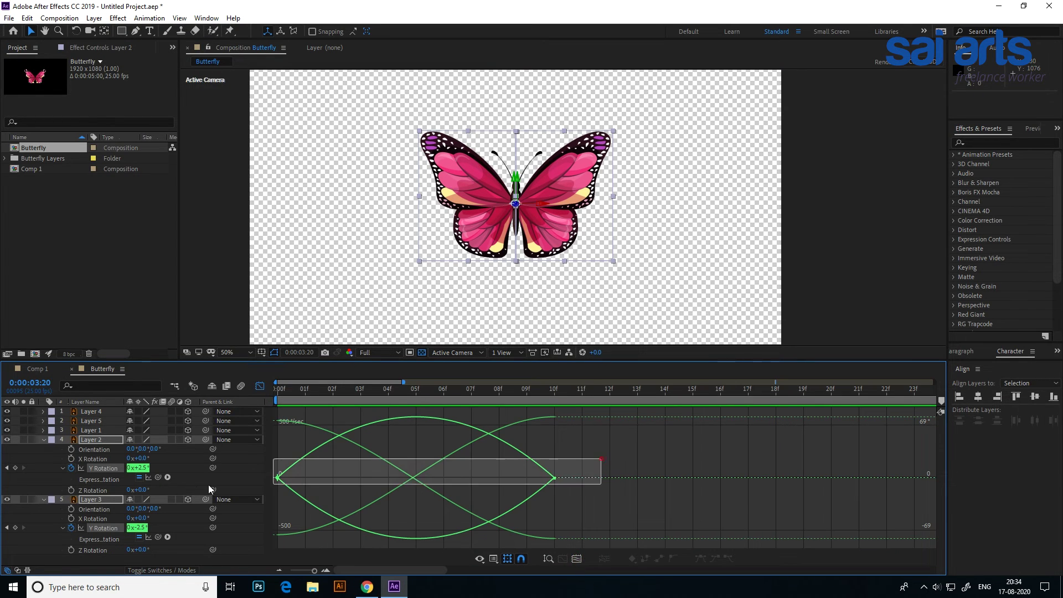
drag(508, 478, 444, 478)
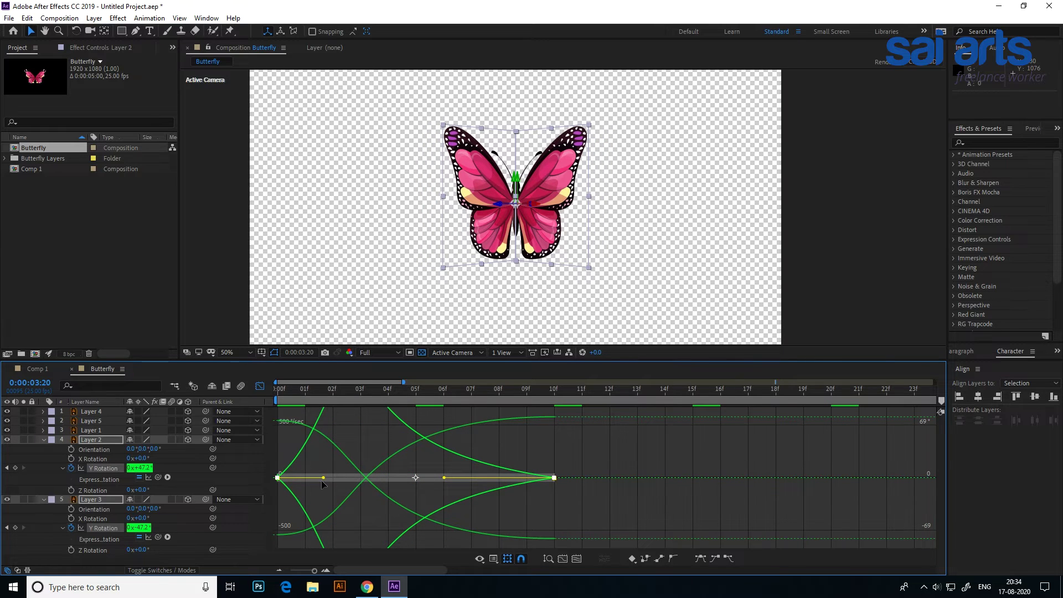
drag(365, 478, 386, 478)
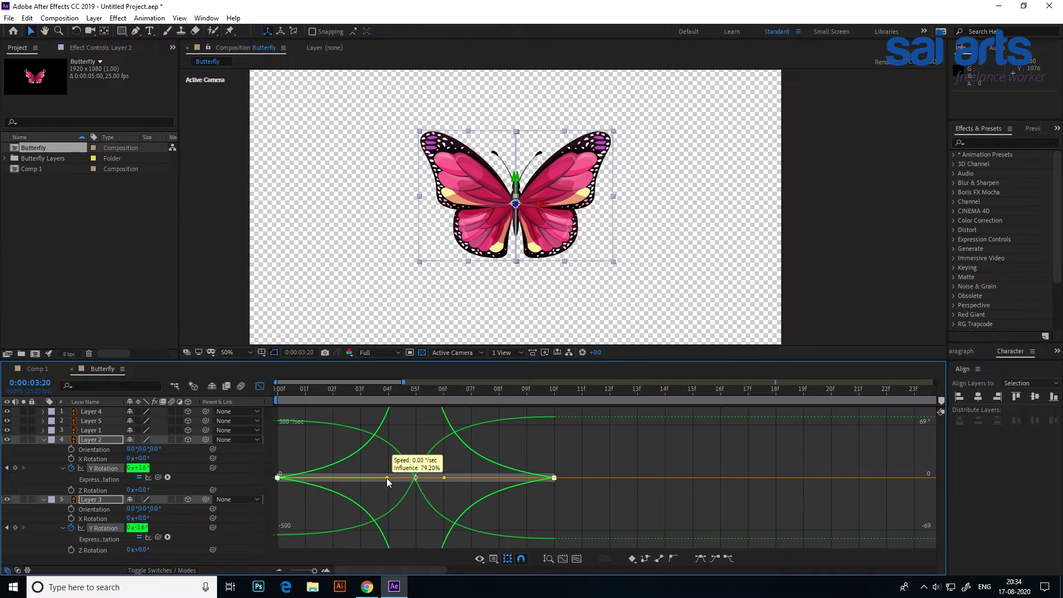
click(260, 386)
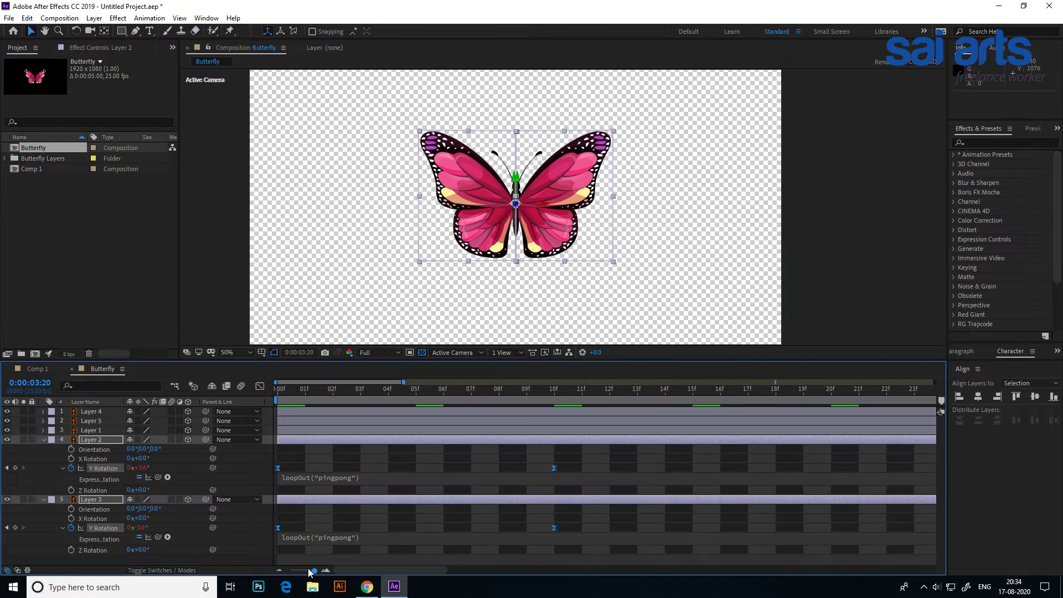
drag(313, 571, 278, 572)
- Move both wings' second Y Rotation keyframes to 0:00:00:12
key(space)
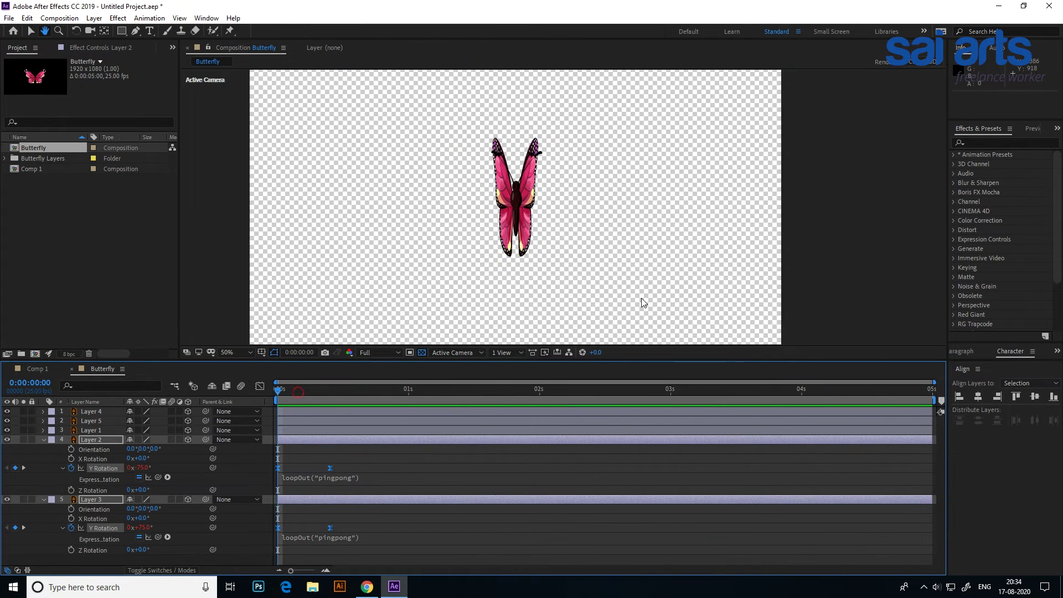
click(329, 468)
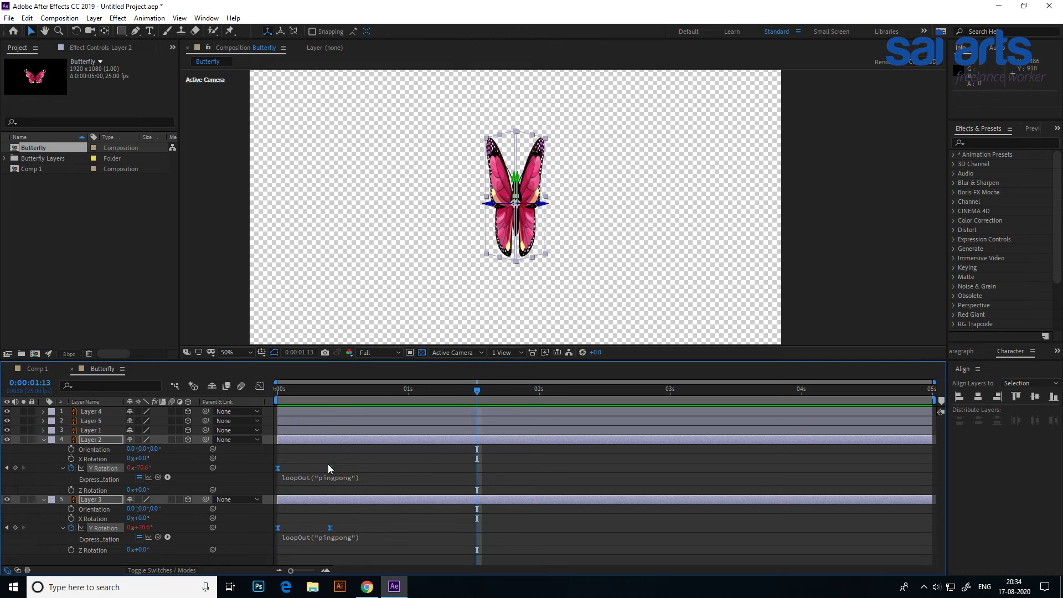
click(355, 462)
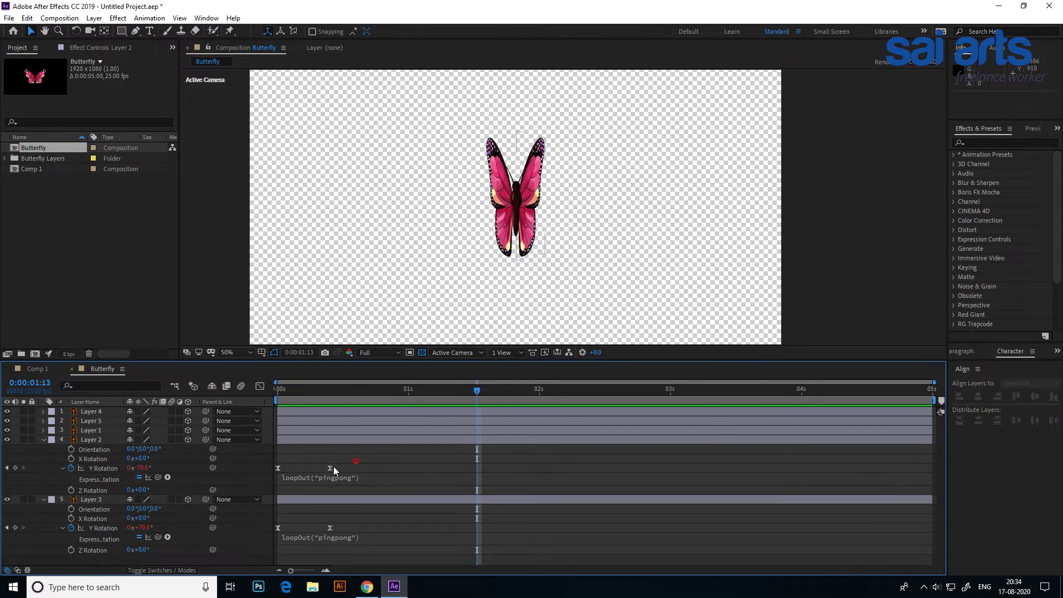
click(329, 468)
shift+click(331, 528)
drag(330, 528, 334, 530)
- Preview the quicker flap and collapse the wing layers' properties
key(space)
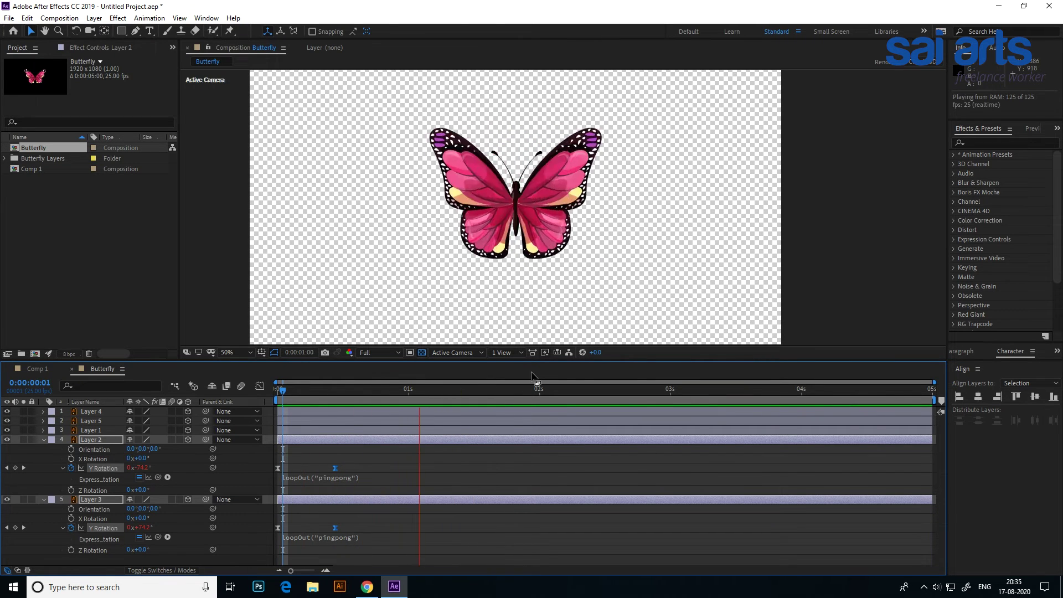
key(space)
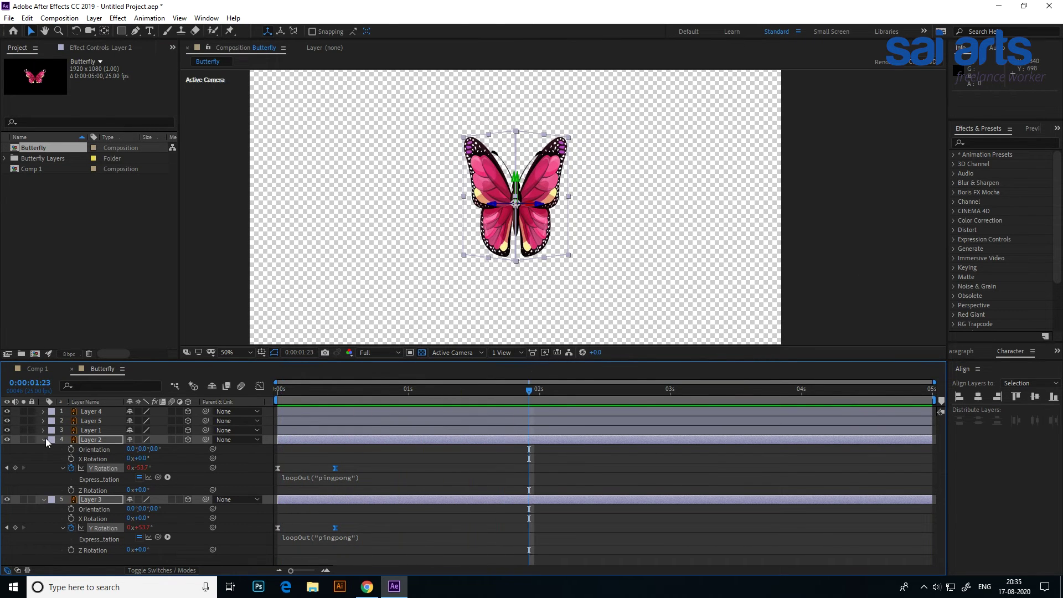
click(43, 439)
click(98, 503)
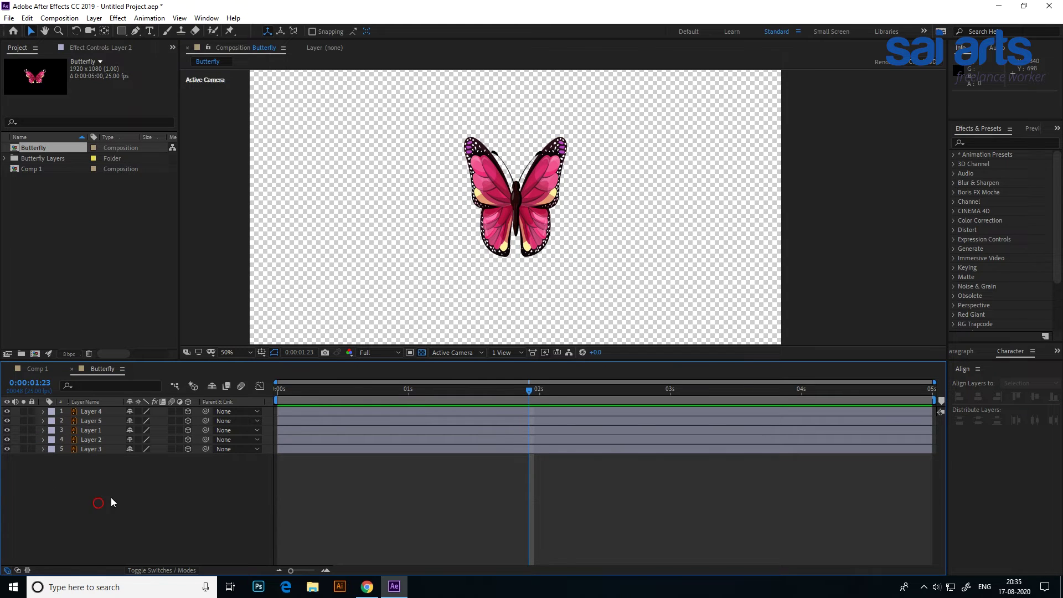
- Add a new null layer, Null 1, to the composition
right_click(105, 491)
mouse_move(111, 368)
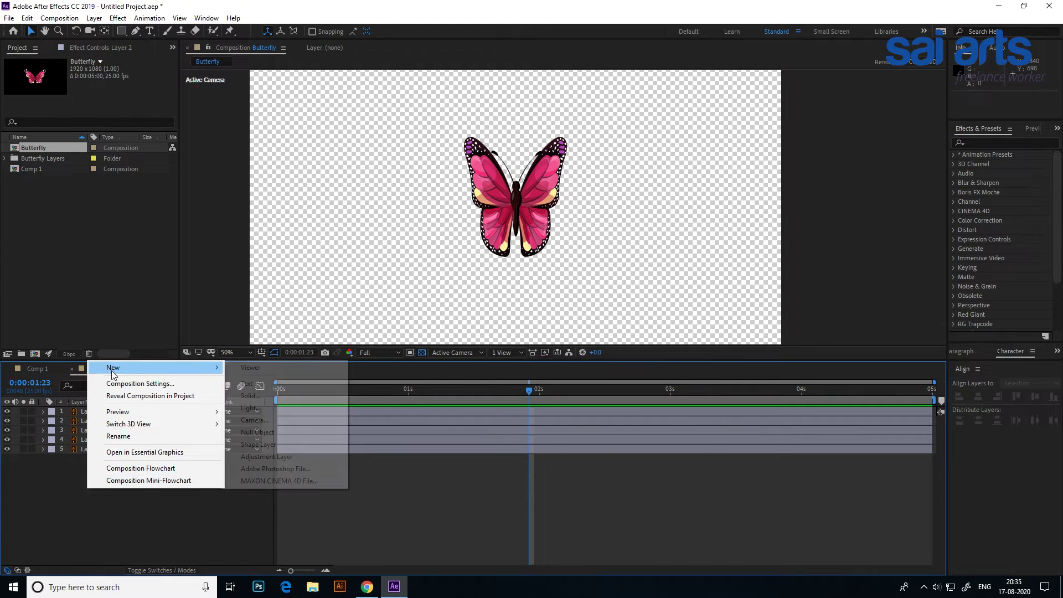
click(254, 433)
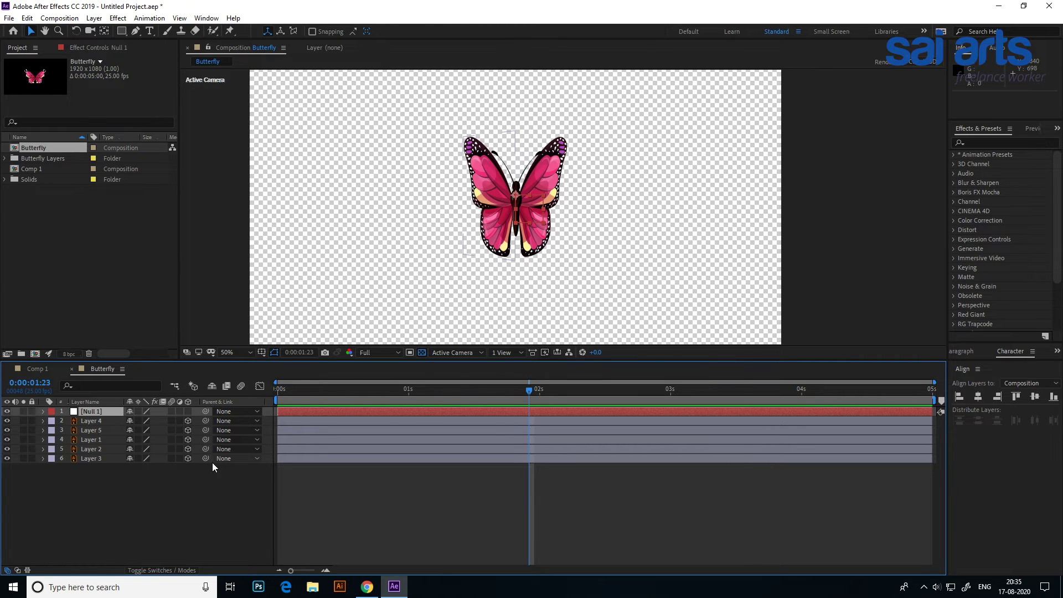
- Parent butterfly layers 2–6 to Null 1, then select Null 1 alone
click(86, 421)
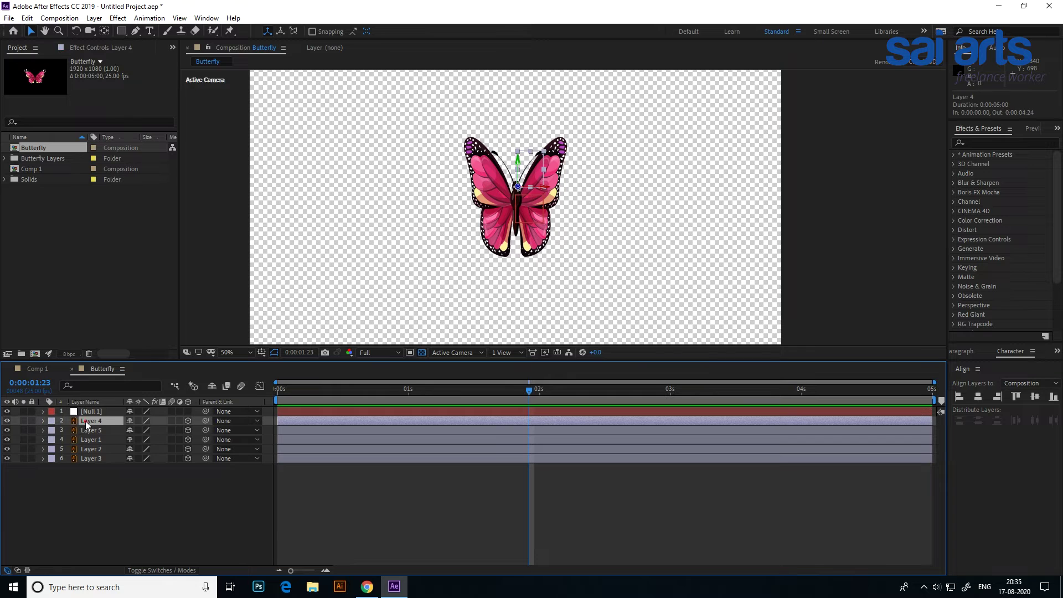
shift+click(91, 459)
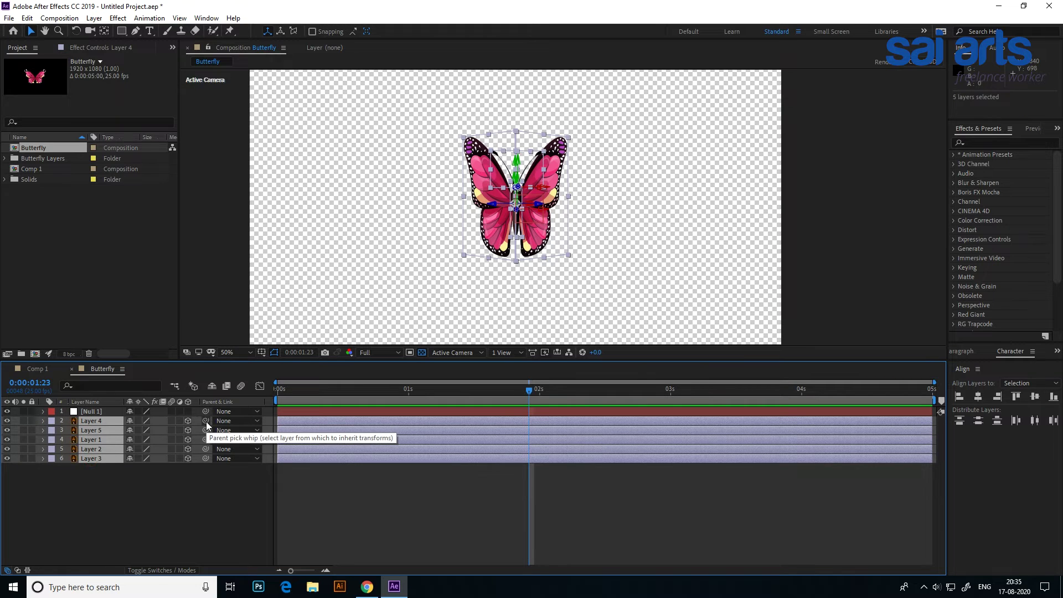
drag(206, 421, 89, 413)
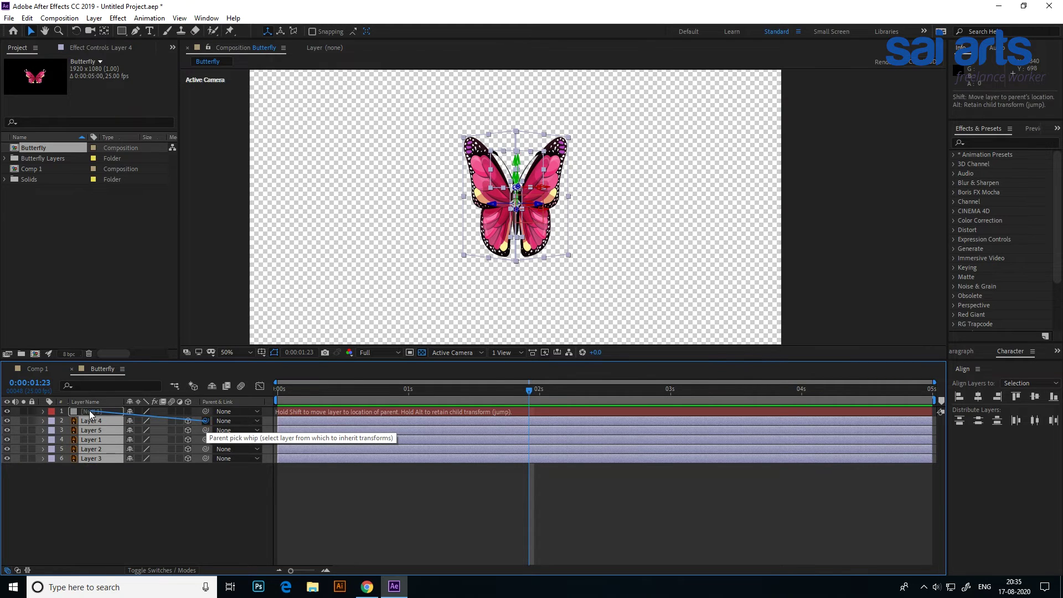
click(118, 504)
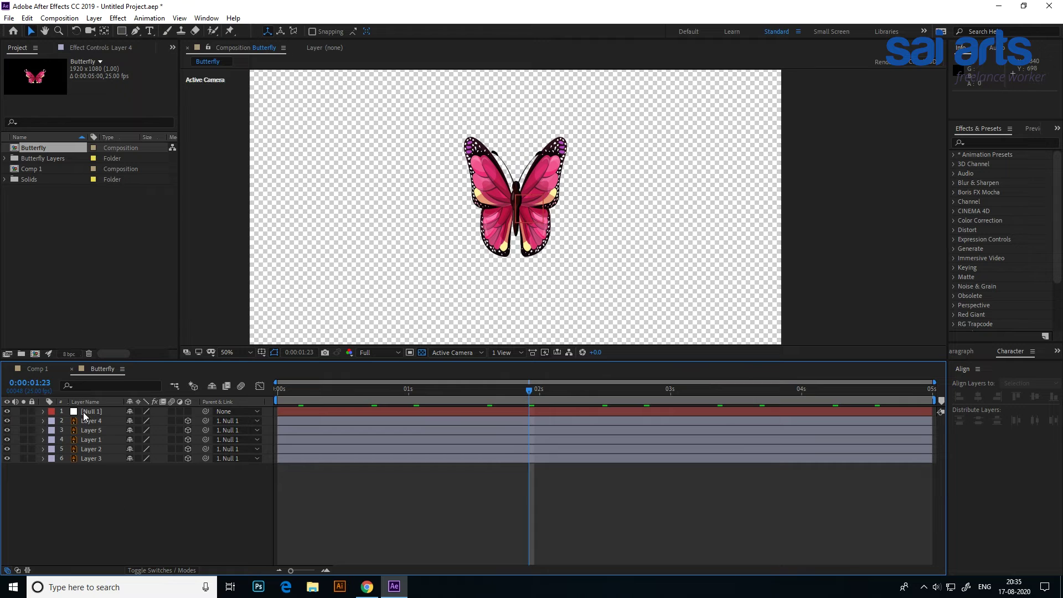
click(96, 412)
mouse_move(493, 211)
mouse_down()
mouse_move(469, 305)
mouse_move(390, 203)
mouse_move(493, 206)
mouse_up()
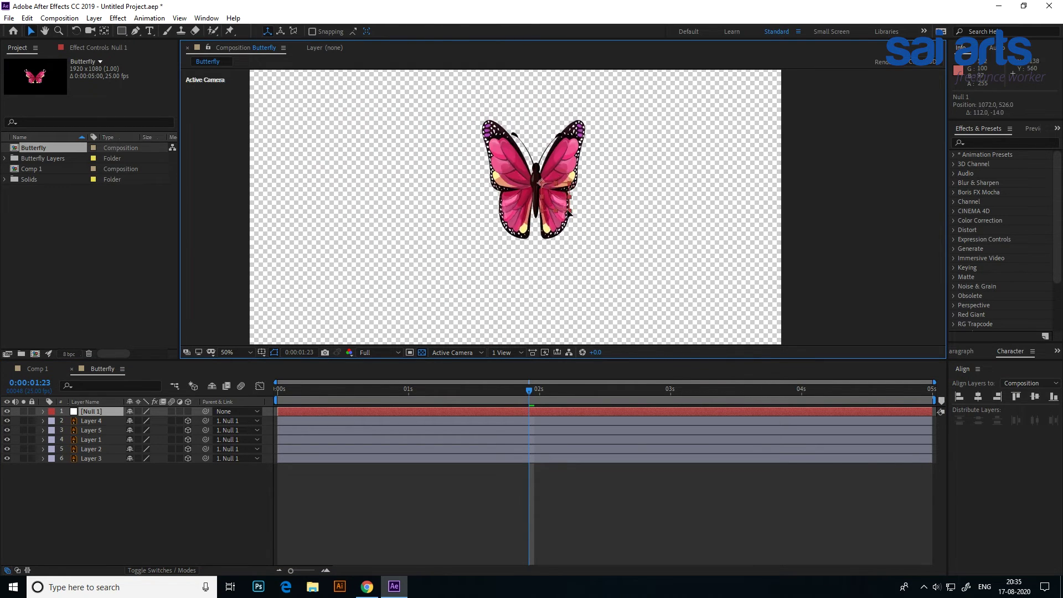
- Undo the stray move, make the null 3D, and rotate it to X 28°, Y -24°, Z 51°
key(ctrl+z)
key(ctrl+z)
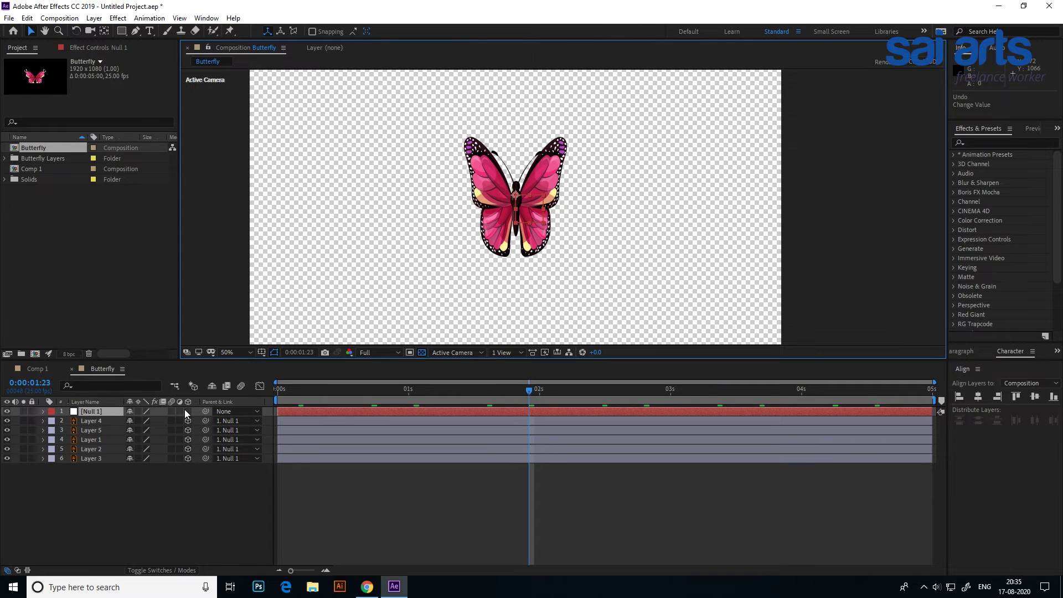
click(186, 411)
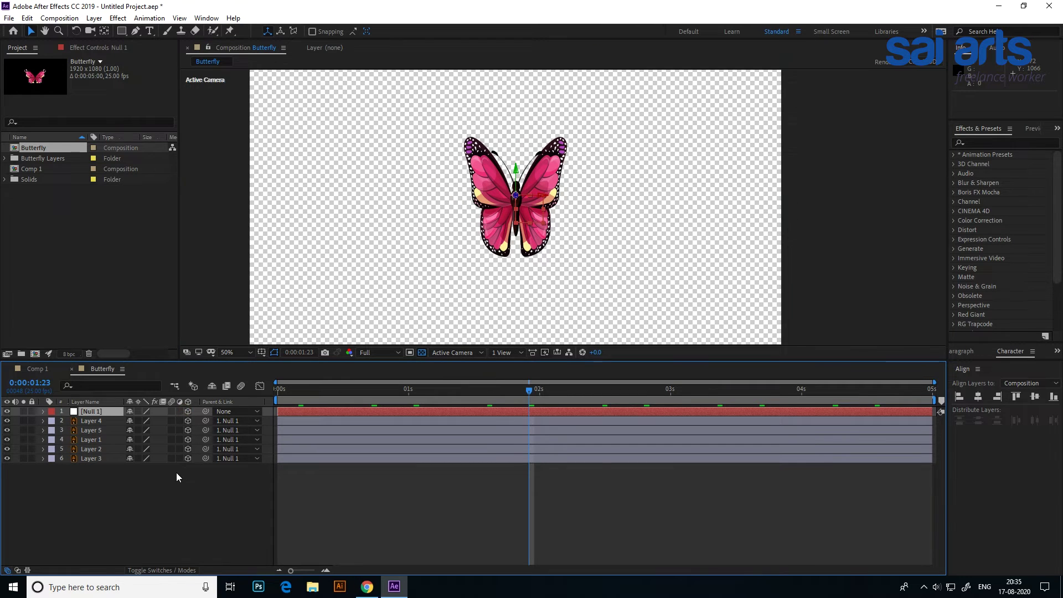
key(p)
key(shift+r)
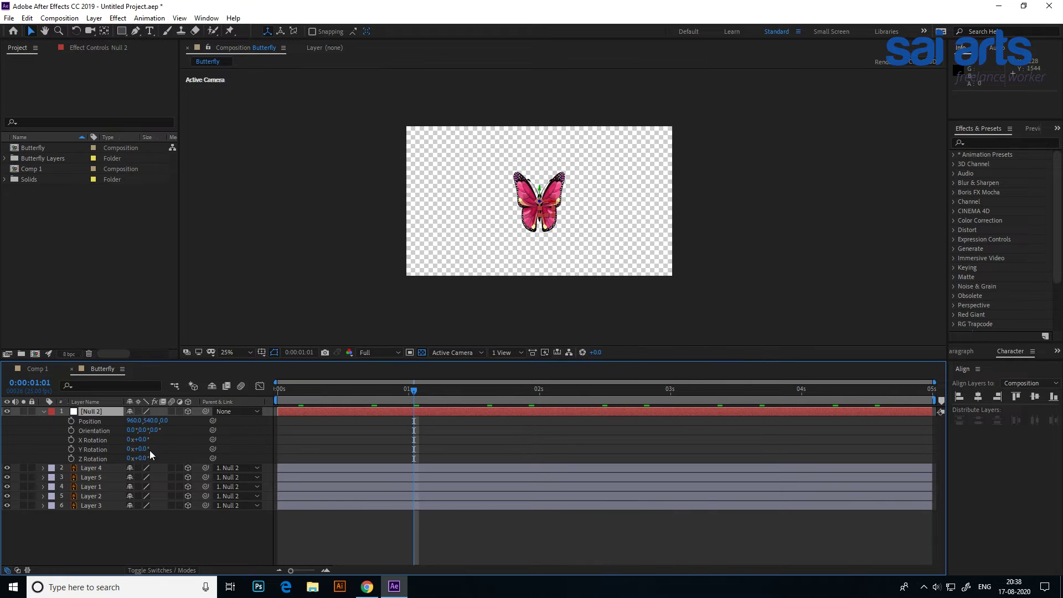
mouse_move(142, 446)
mouse_down()
mouse_move(168, 426)
mouse_move(147, 466)
mouse_move(162, 461)
mouse_up()
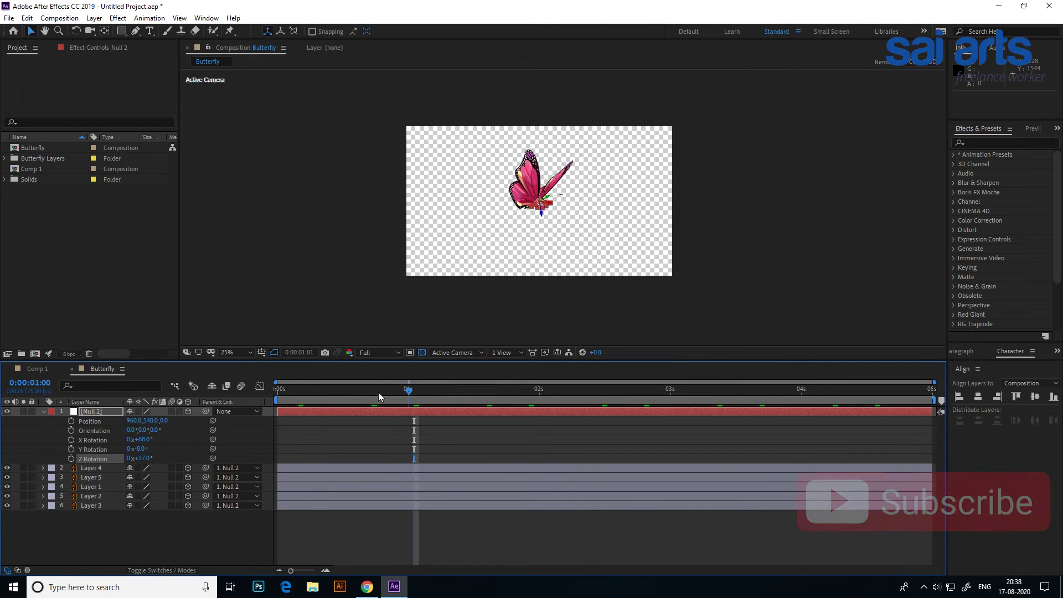
- Preview the tilted butterfly and check its pose around 0:00:01:06
click(309, 390)
key(space)
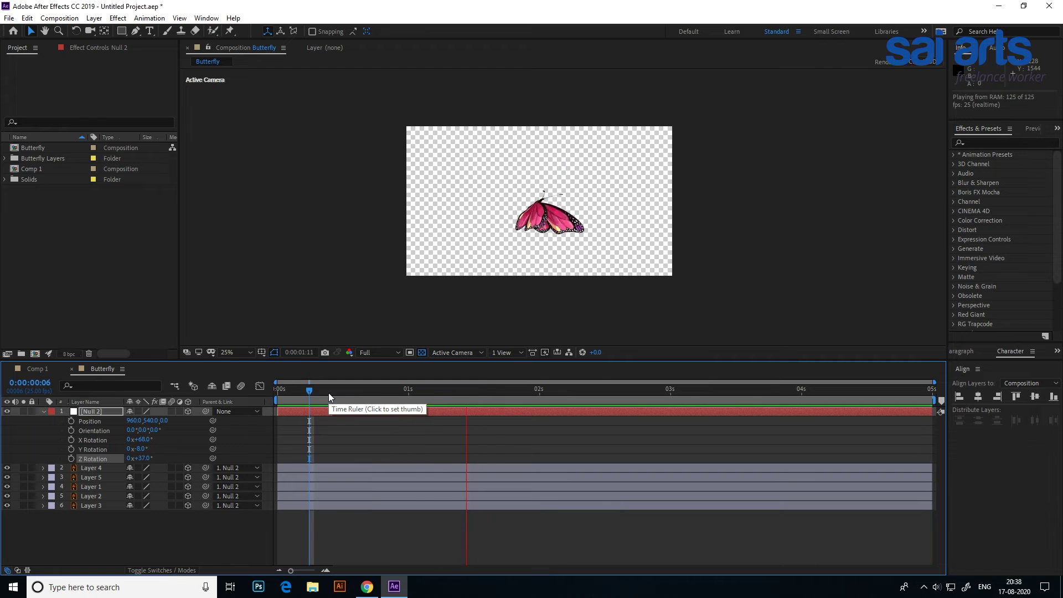
click(435, 390)
mouse_move(435, 391)
mouse_down()
mouse_move(408, 392)
mouse_move(510, 391)
mouse_move(465, 388)
mouse_move(500, 388)
mouse_move(481, 392)
mouse_up()
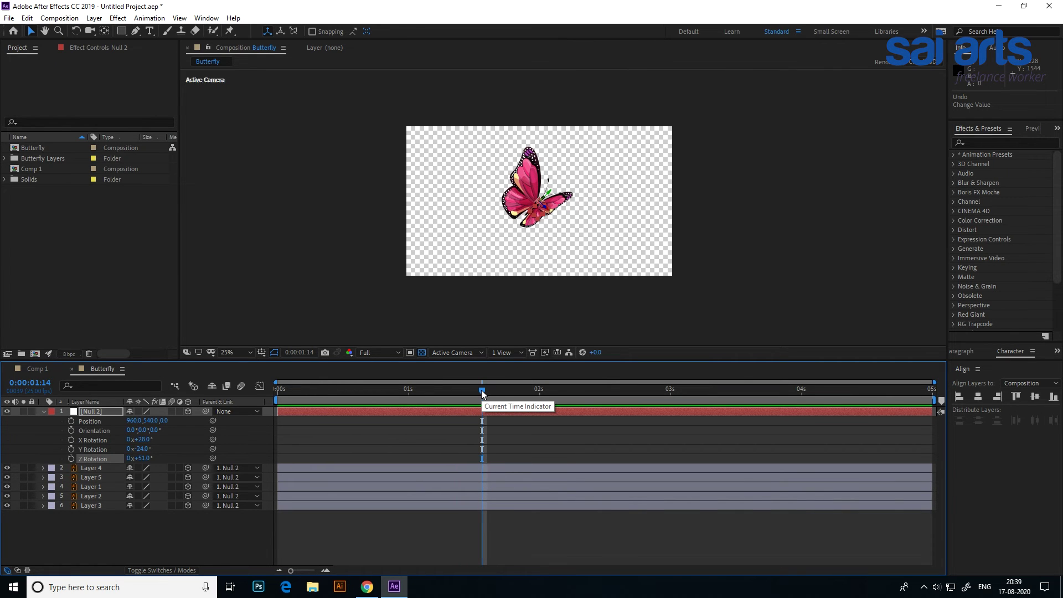
- Import Rain-.mp4 from the Footage > video folder into the project
right_click(78, 228)
click(119, 284)
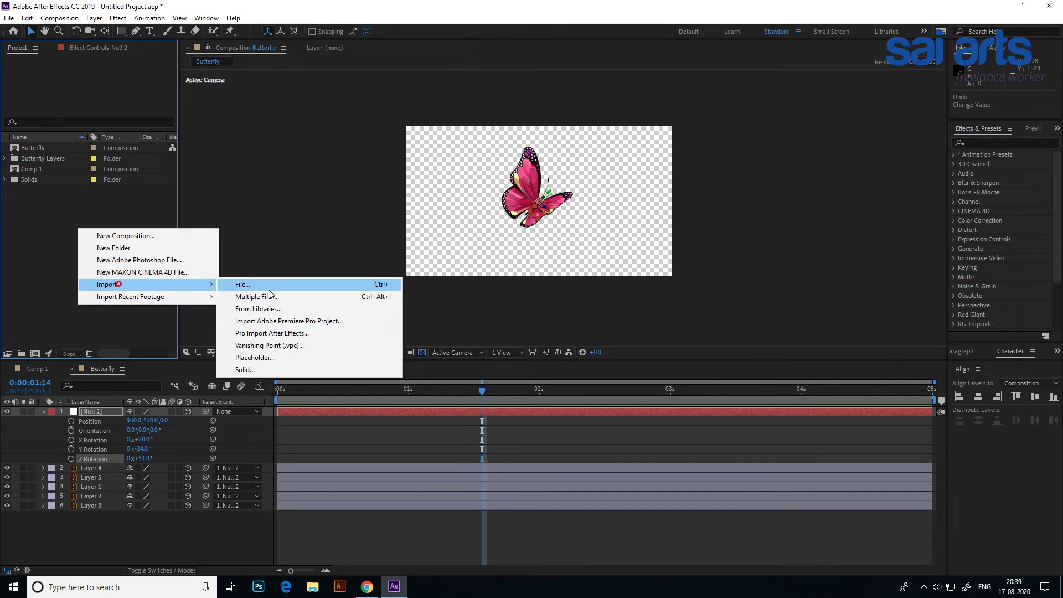
click(264, 284)
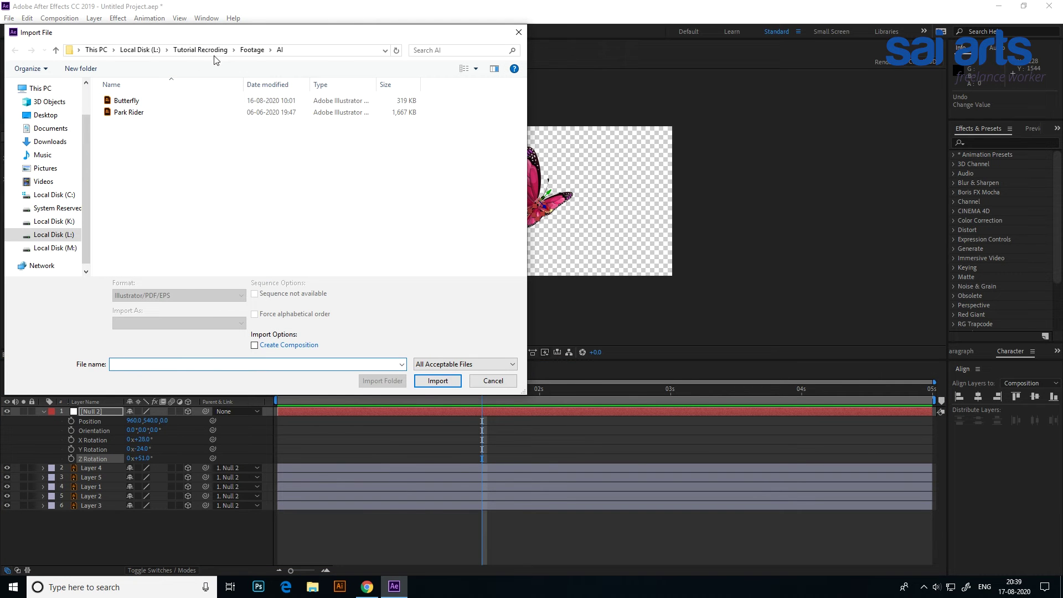
click(201, 50)
double_click(130, 101)
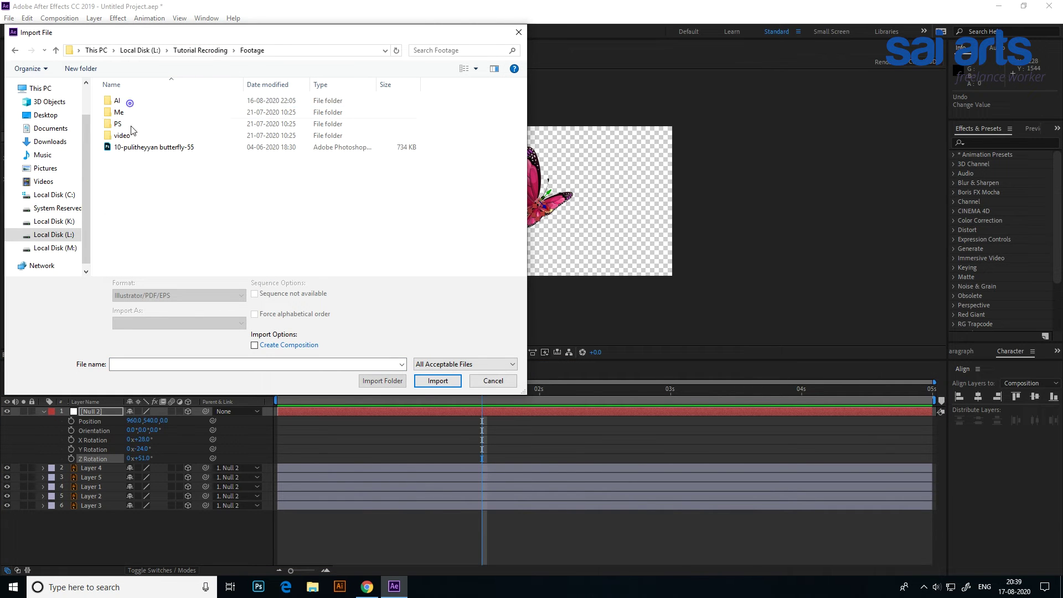
double_click(118, 136)
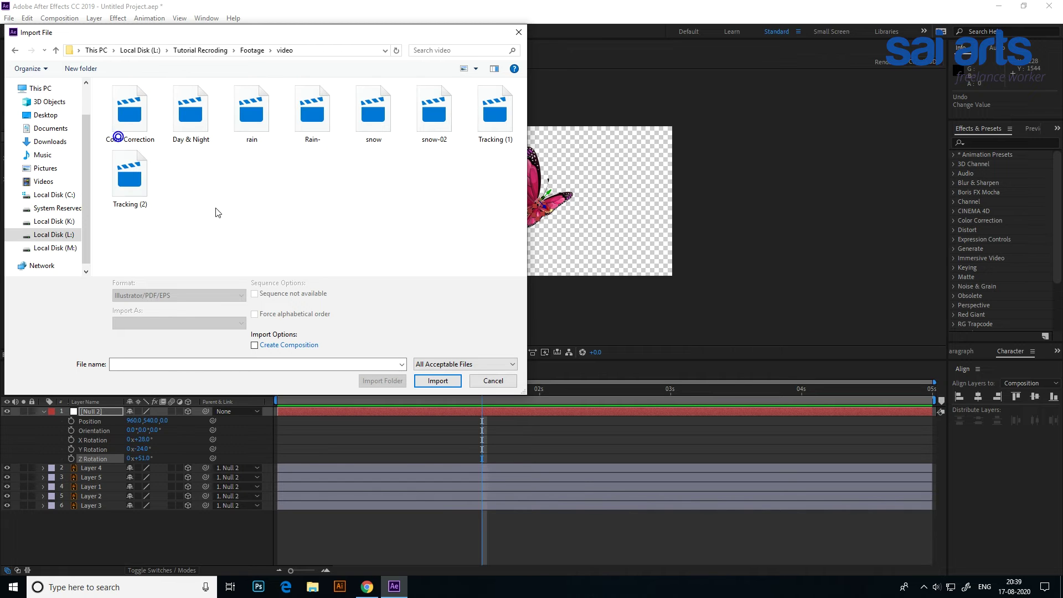
double_click(312, 110)
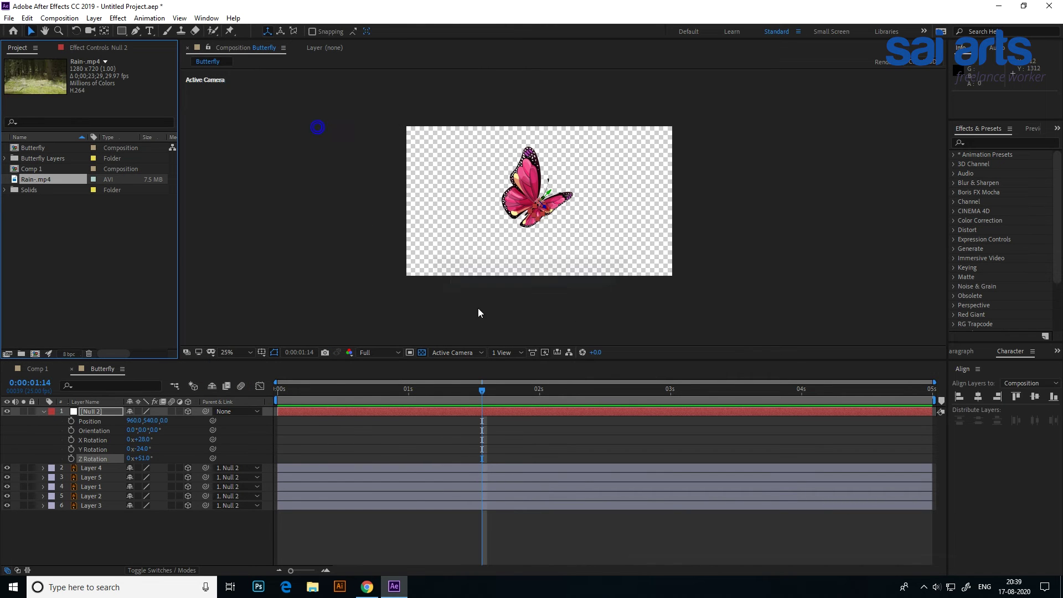
- Place Rain-.mp4 as the bottom layer 7 and scale it to 169%
drag(54, 178, 138, 554)
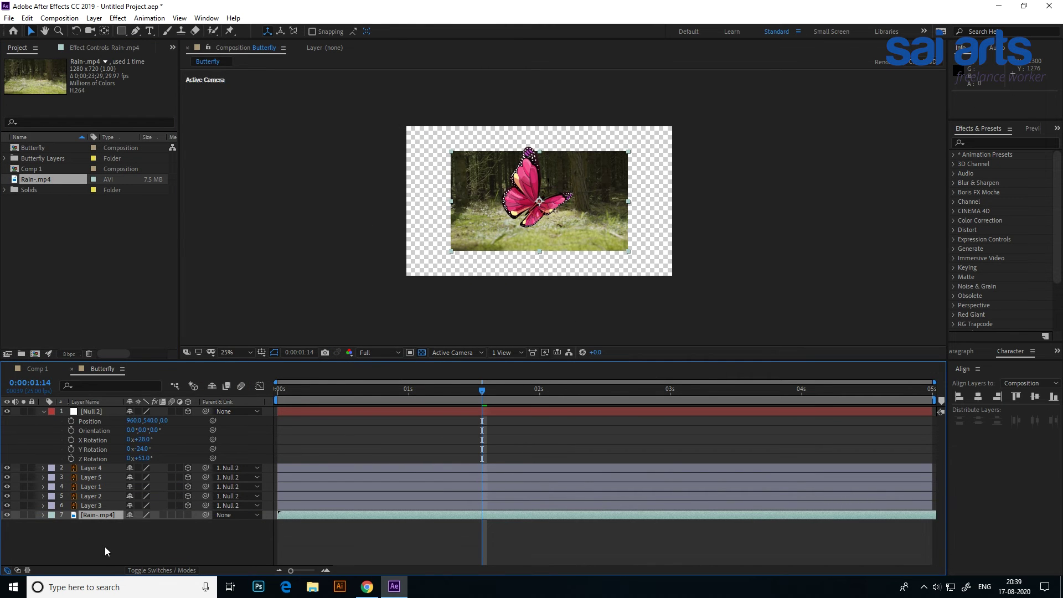
key(s)
drag(162, 529, 182, 530)
- Preview the butterfly animation over the forest background from the start
click(712, 304)
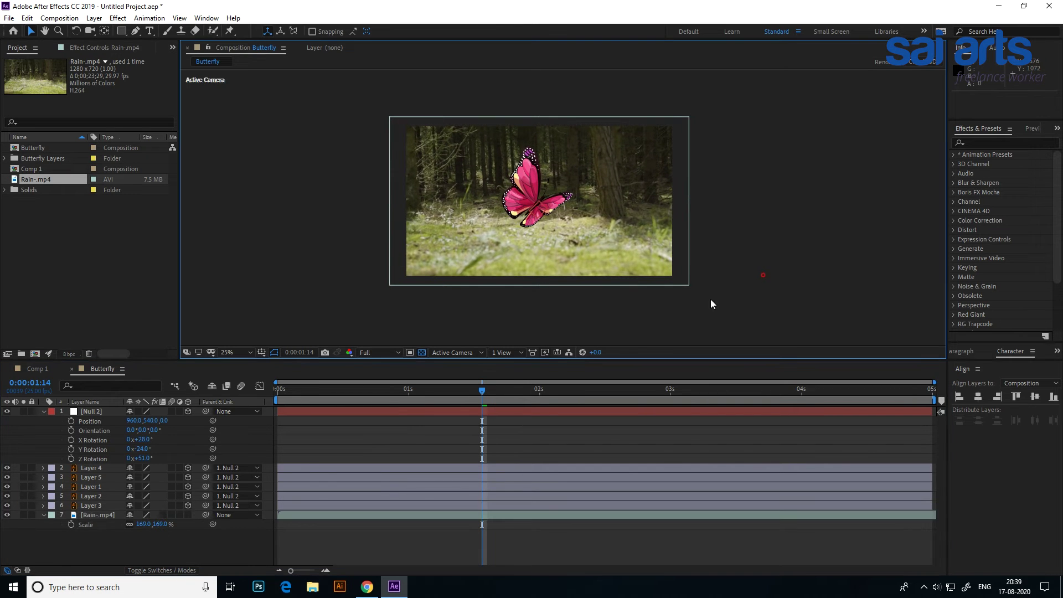
drag(470, 396, 219, 395)
key(space)
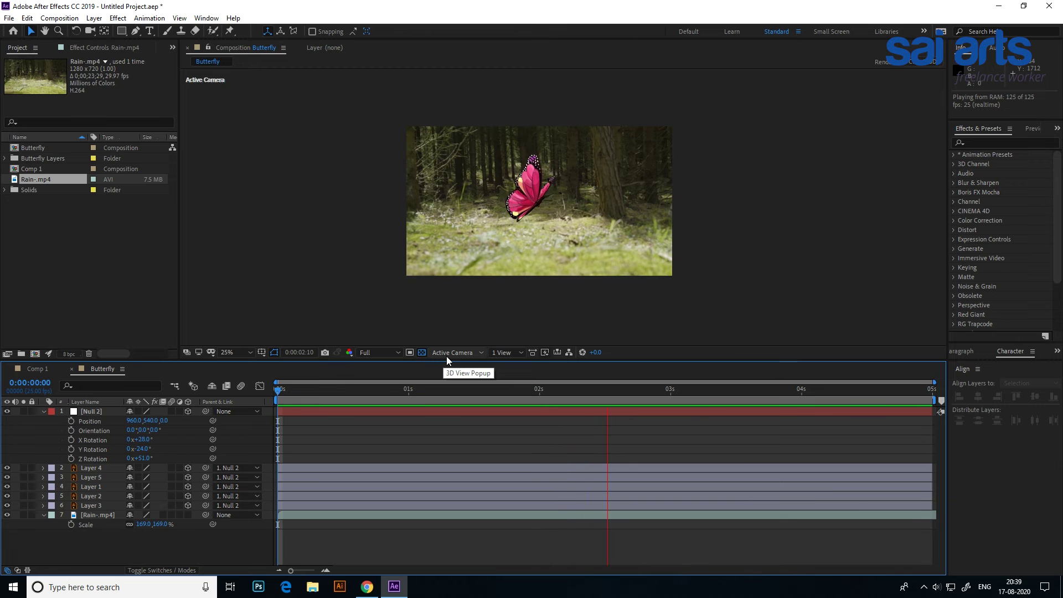
key(space)
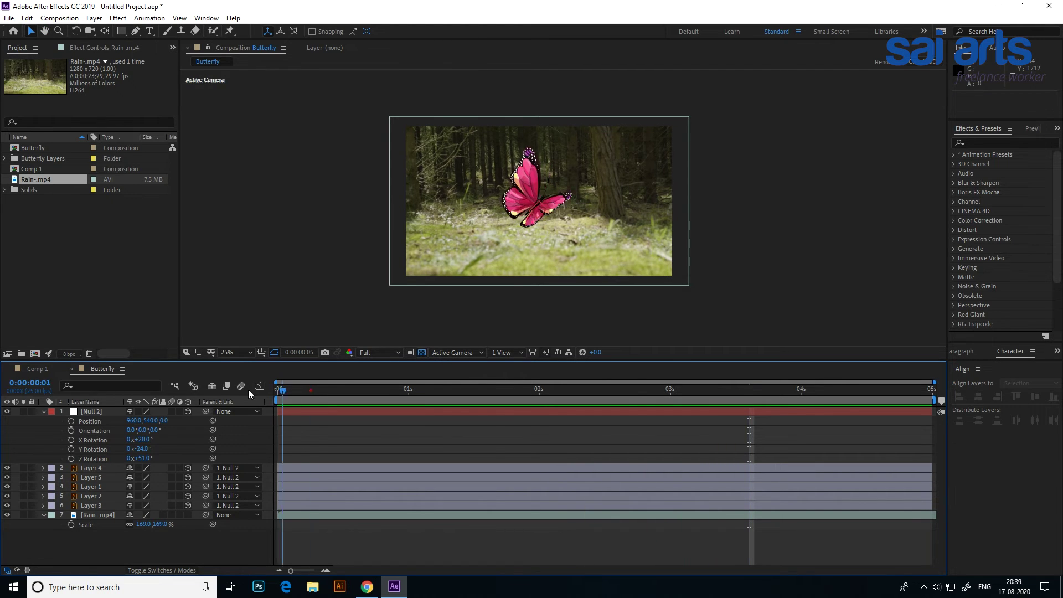
- Rotate the null on X to 136° and preview the new angle
key(Home)
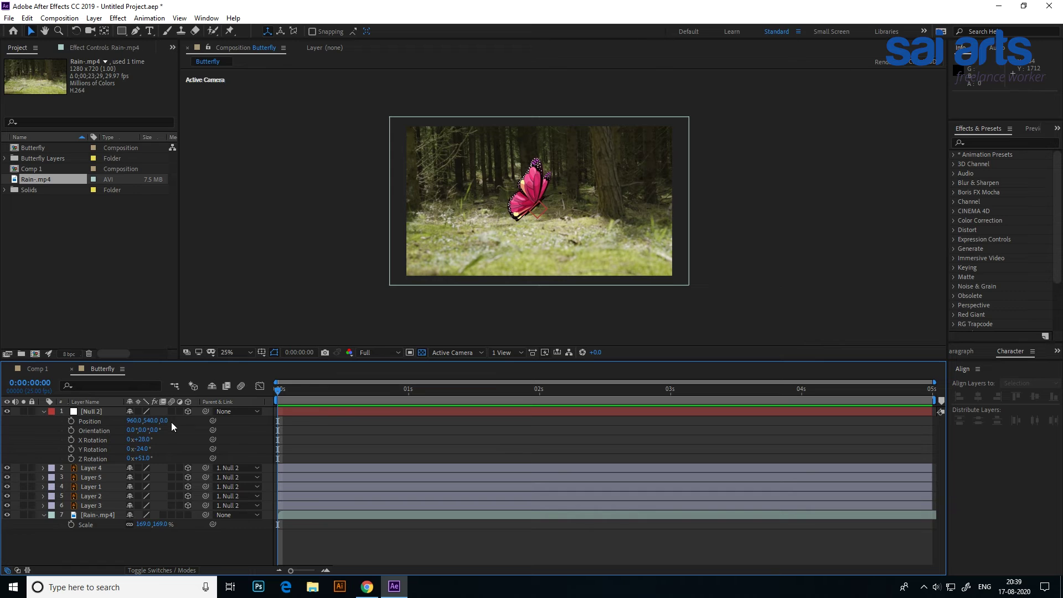
mouse_move(143, 439)
mouse_down()
mouse_move(194, 429)
mouse_move(131, 459)
mouse_move(181, 449)
mouse_up()
key(space)
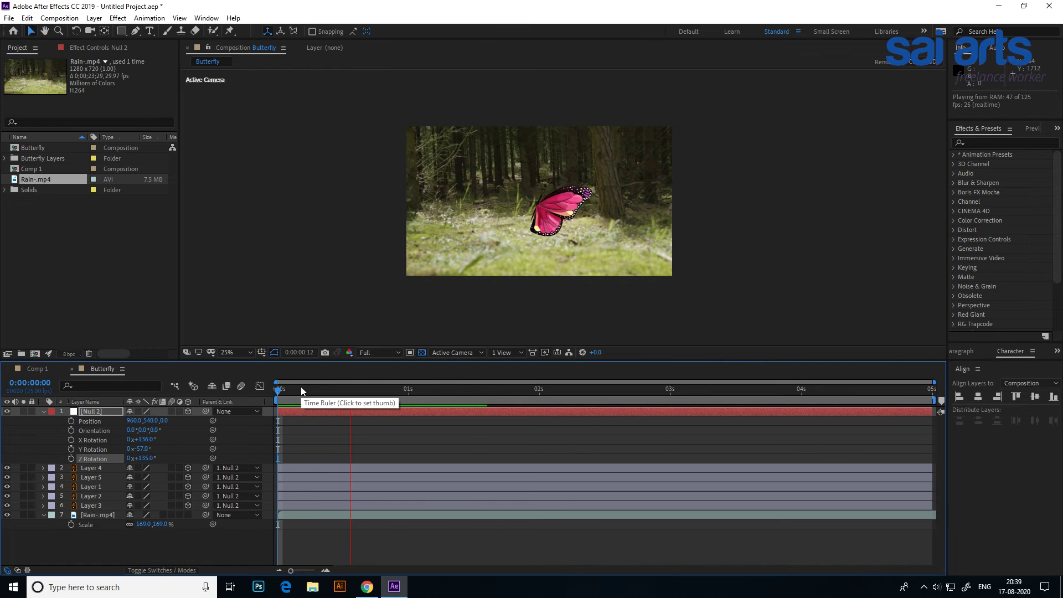
key(space)
- Set the null's Y rotation to -18° and preview the adjusted tilt
drag(311, 390, 265, 400)
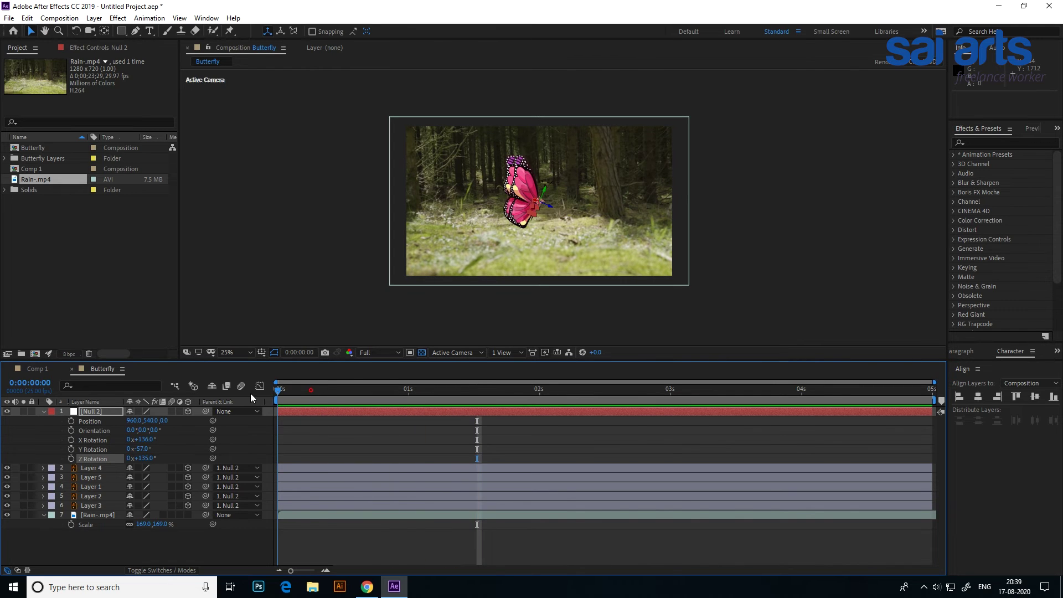
drag(143, 450, 160, 449)
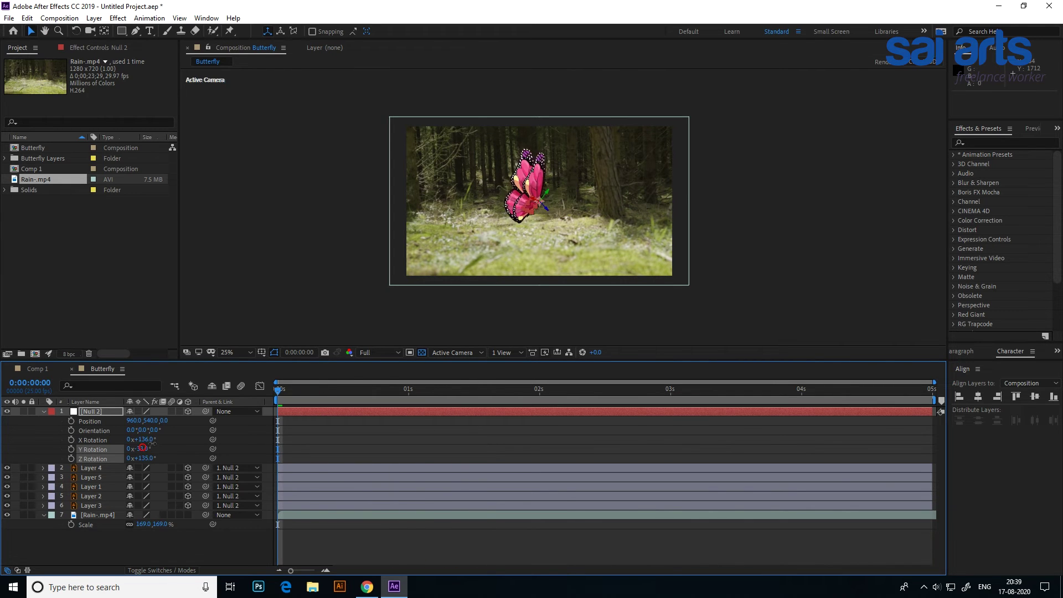
key(space)
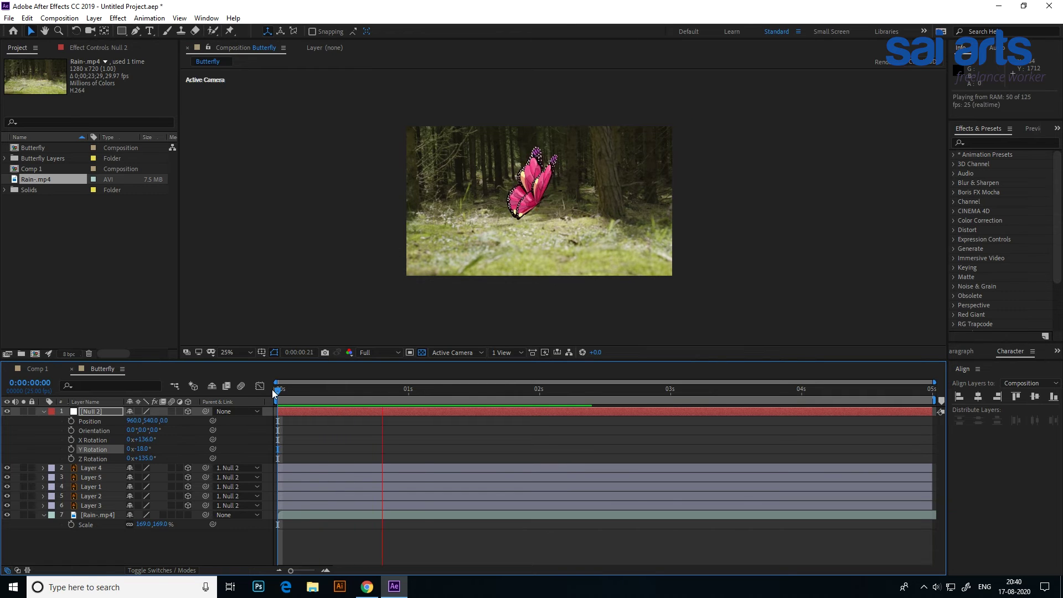
click(325, 394)
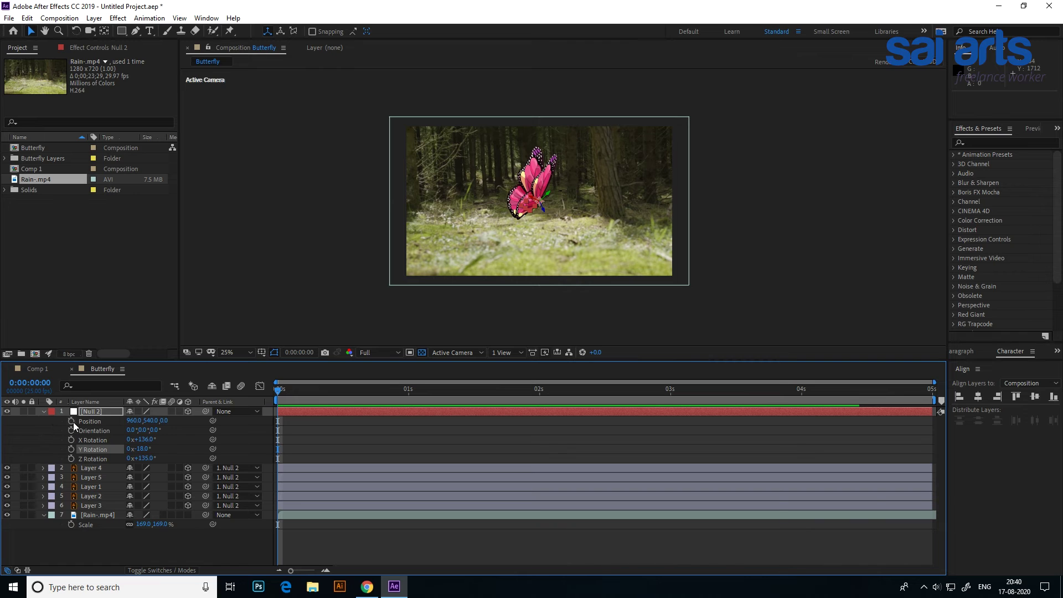
- Keyframe the null's Position from off-frame lower left to upper right at the last frame
mouse_move(548, 195)
mouse_down()
mouse_move(397, 321)
mouse_move(377, 310)
mouse_up()
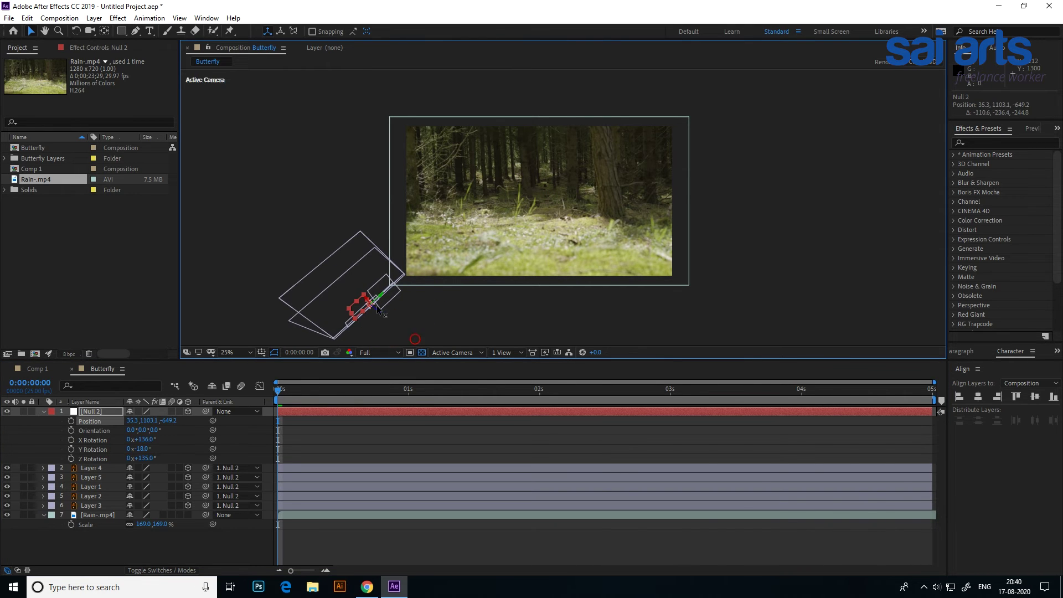
click(71, 421)
drag(278, 382, 979, 398)
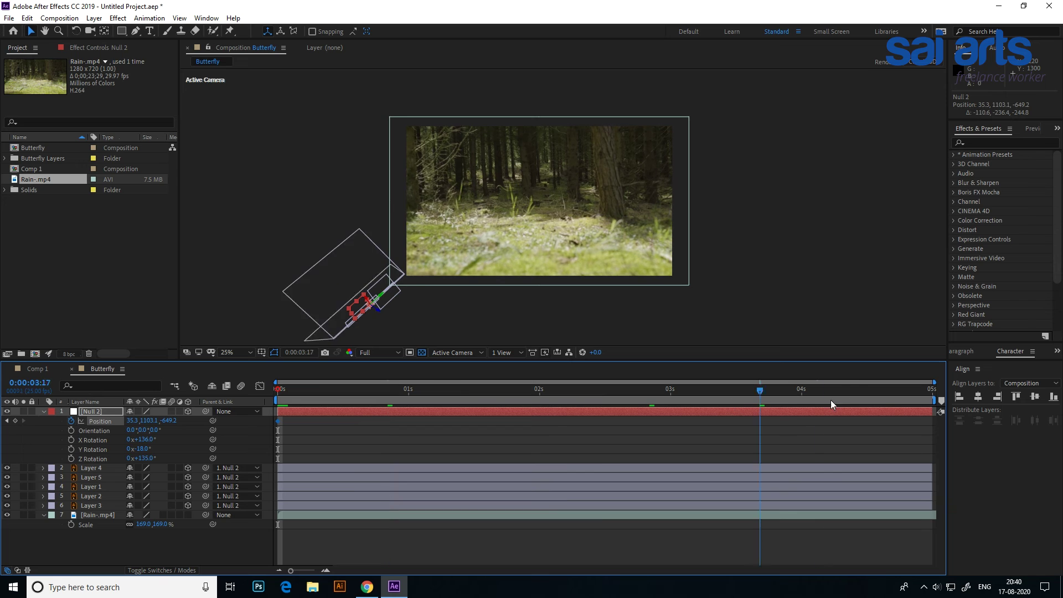
drag(384, 297, 720, 118)
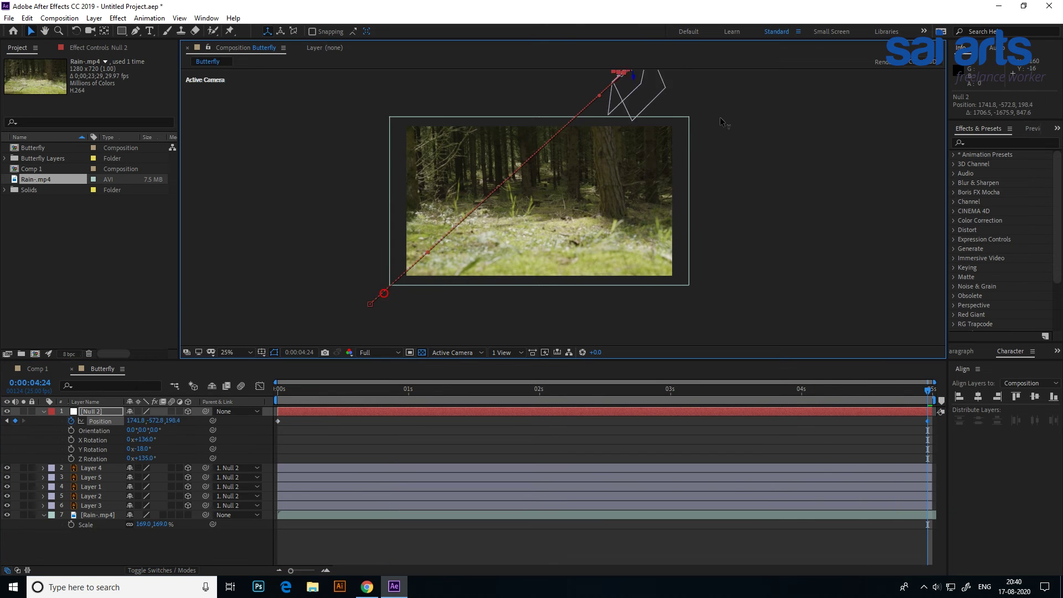
drag(636, 139, 608, 160)
key(v)
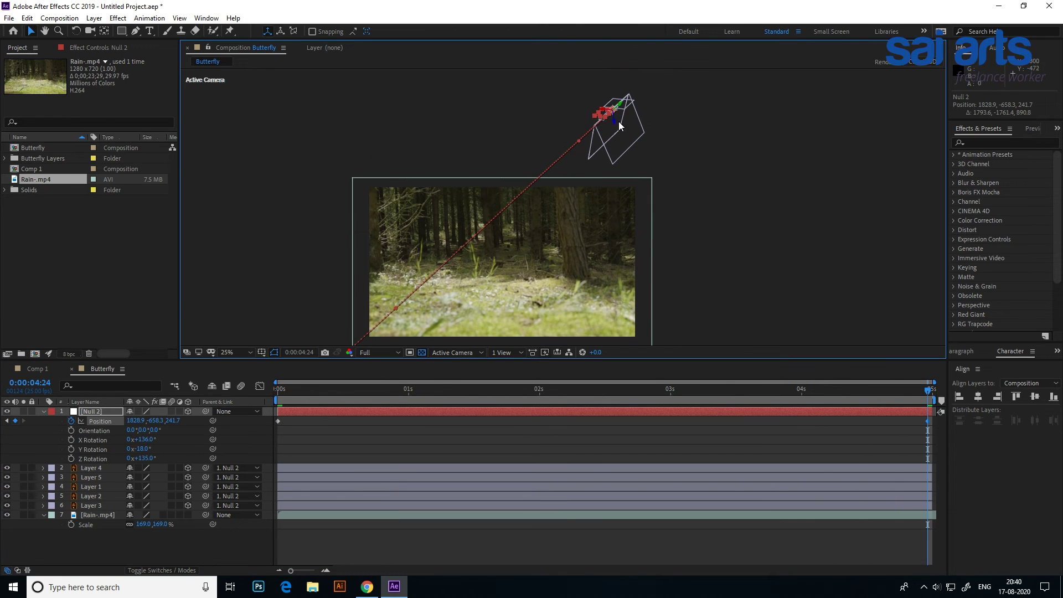
mouse_move(613, 119)
mouse_down()
mouse_move(640, 199)
mouse_move(641, 177)
mouse_up()
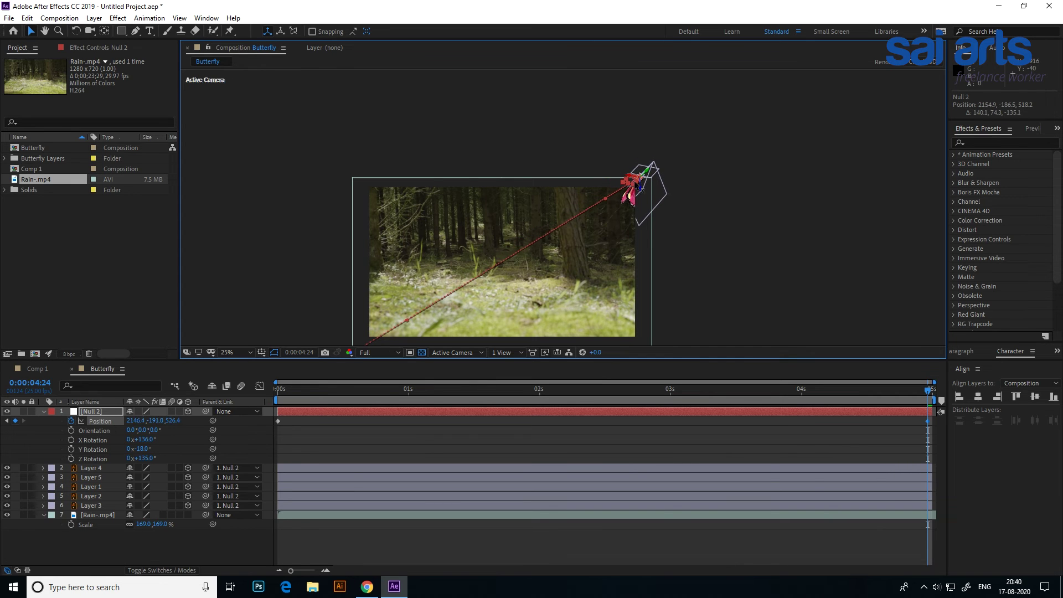
click(345, 389)
click(479, 154)
- Preview the butterfly's diagonal flight and select the null
key(space)
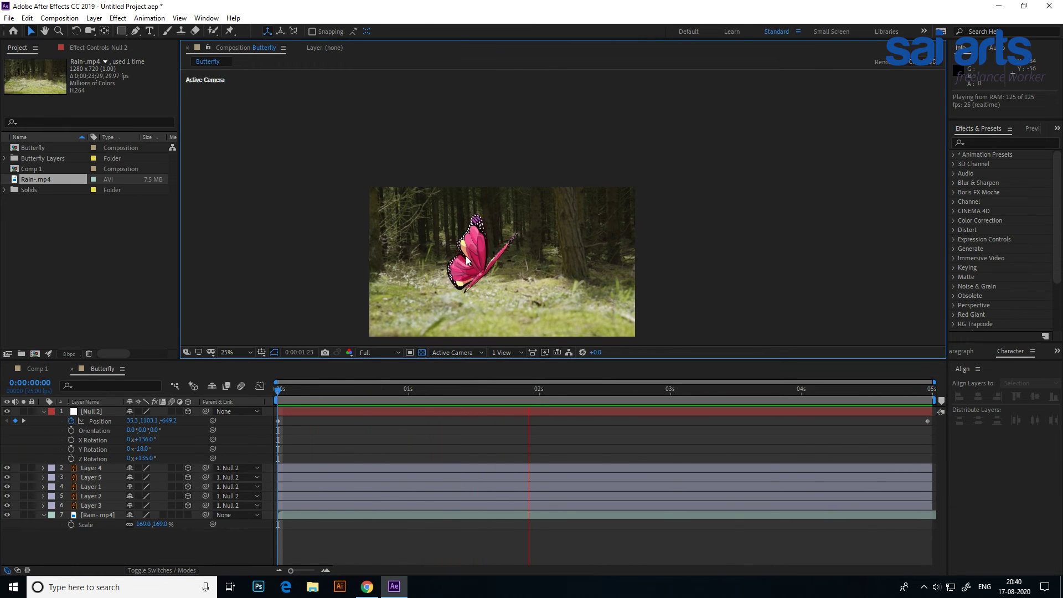
click(466, 256)
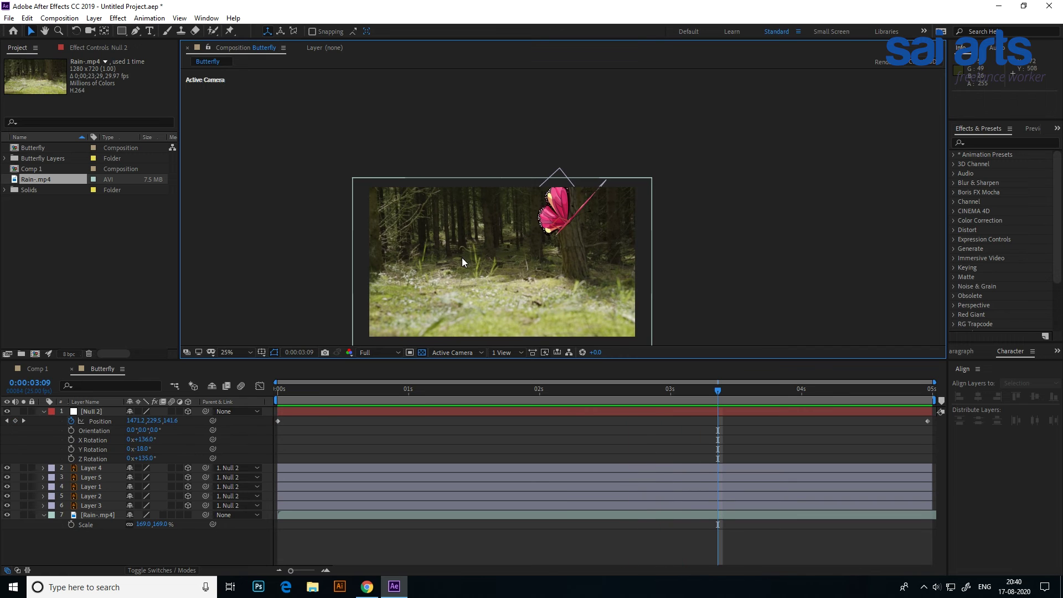
click(341, 389)
key(space)
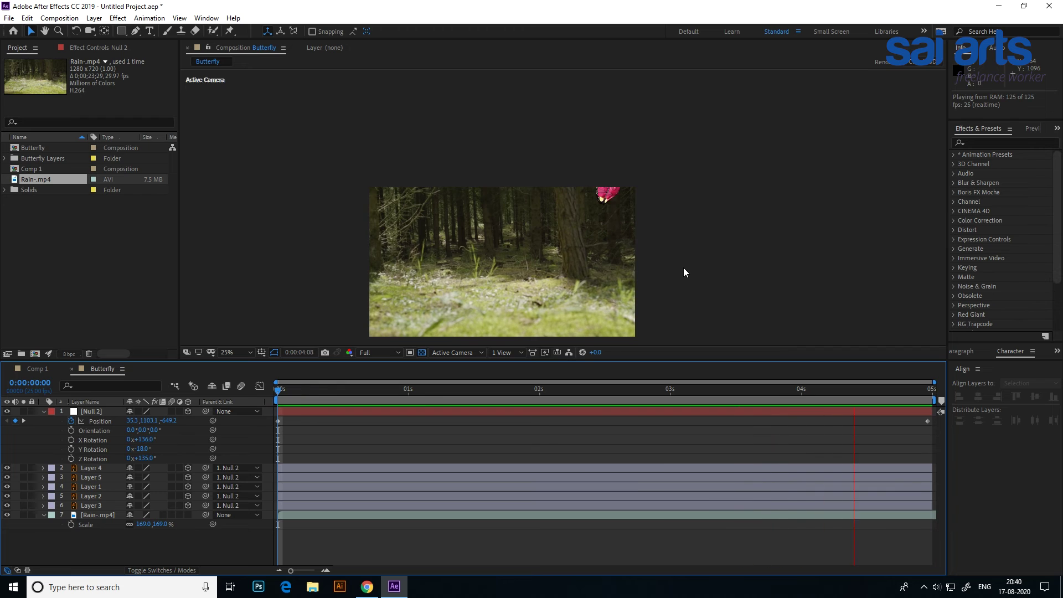
drag(328, 390, 280, 388)
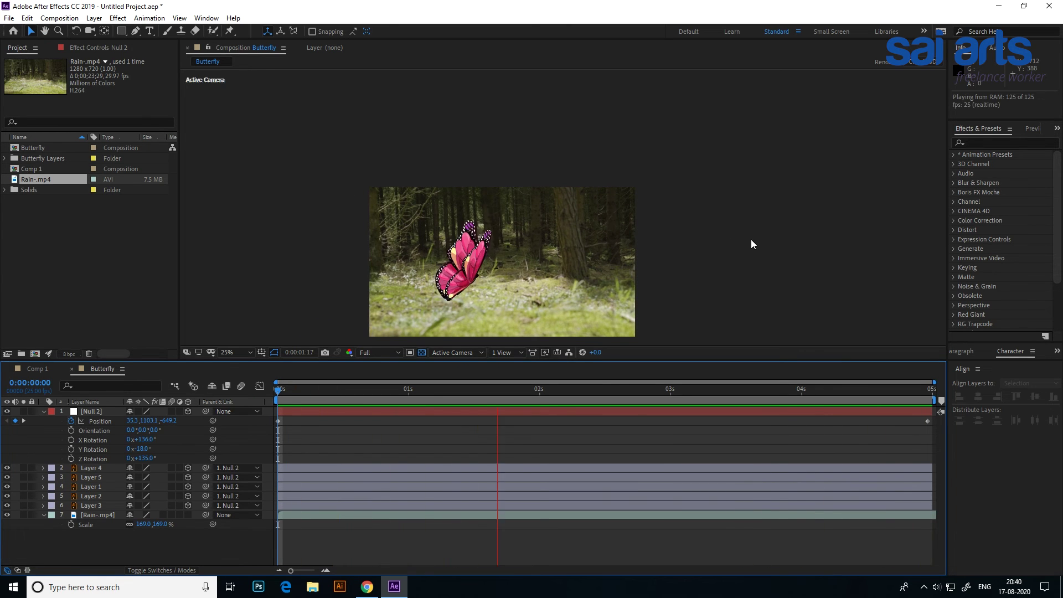
key(space)
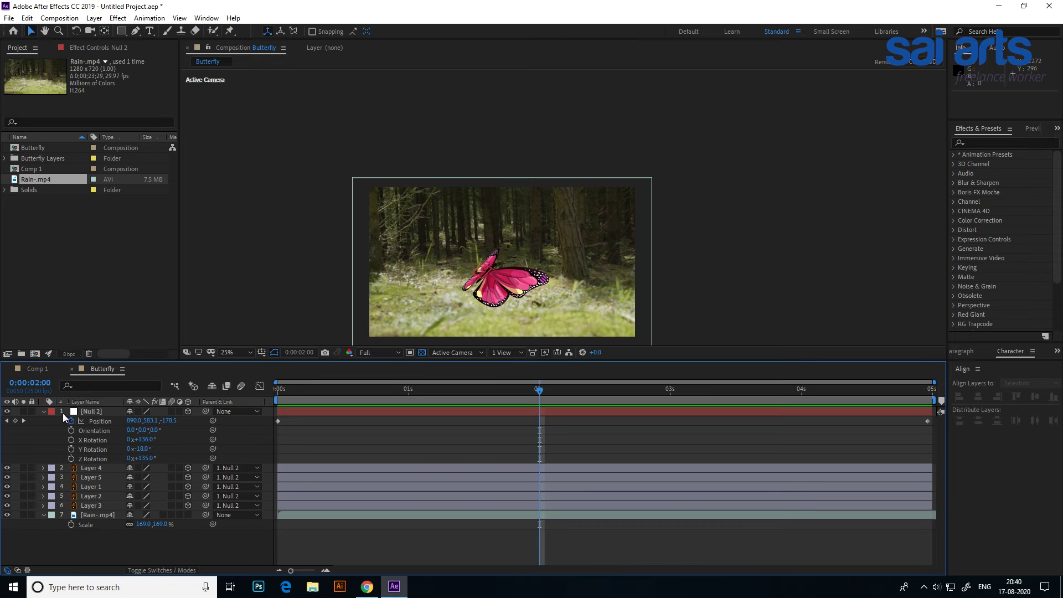
click(99, 412)
- Scale Null 2 to 47% and preview the smaller butterfly's flight
key(s)
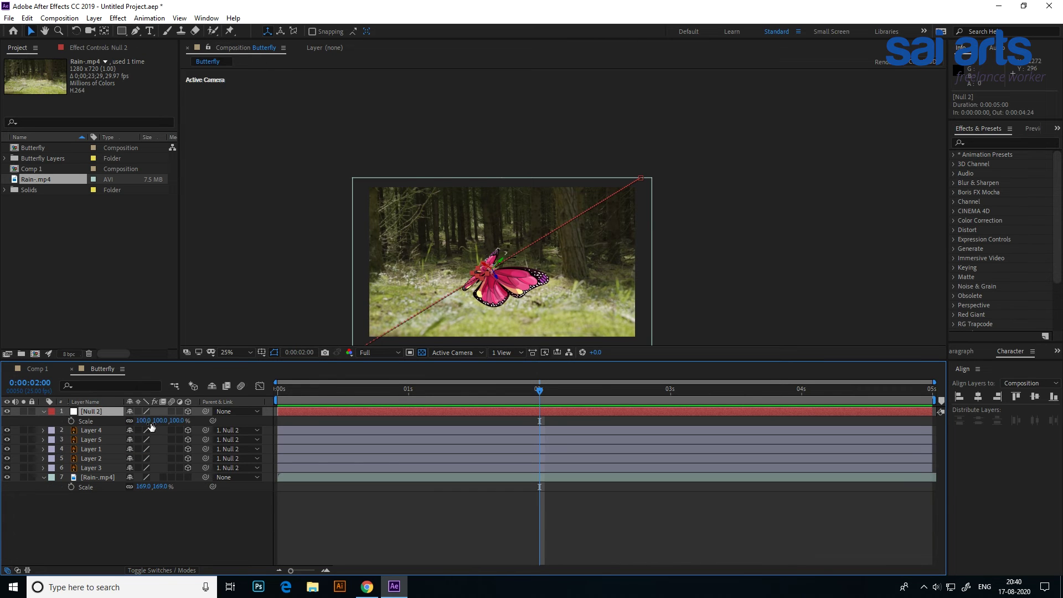
drag(160, 421, 140, 435)
key(Home)
key(space)
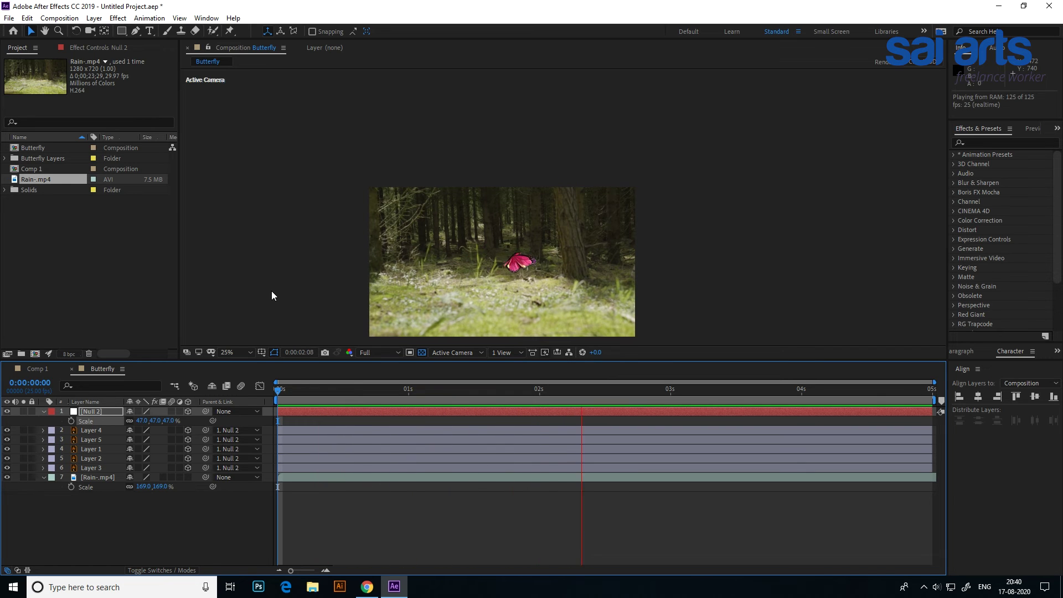
key(space)
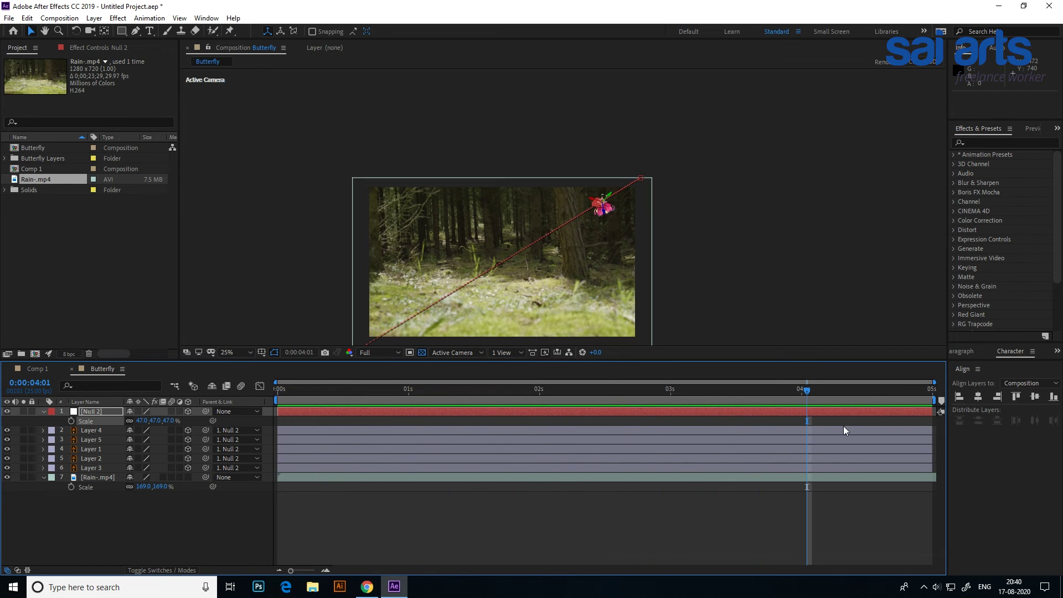
drag(803, 393, 217, 435)
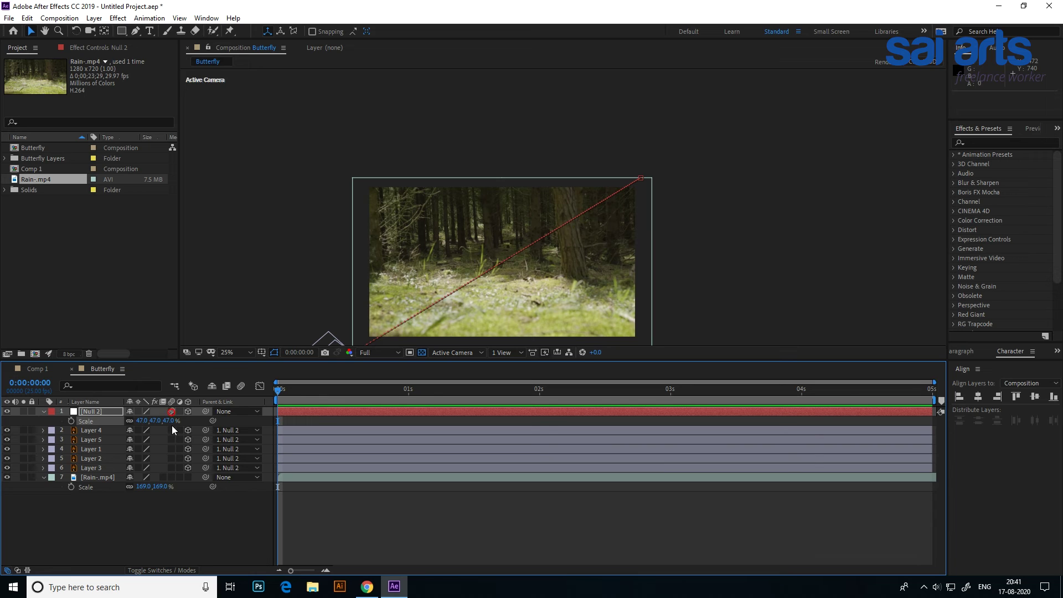
- Enable layer and composition motion blur and preview the blurred flight
click(171, 477)
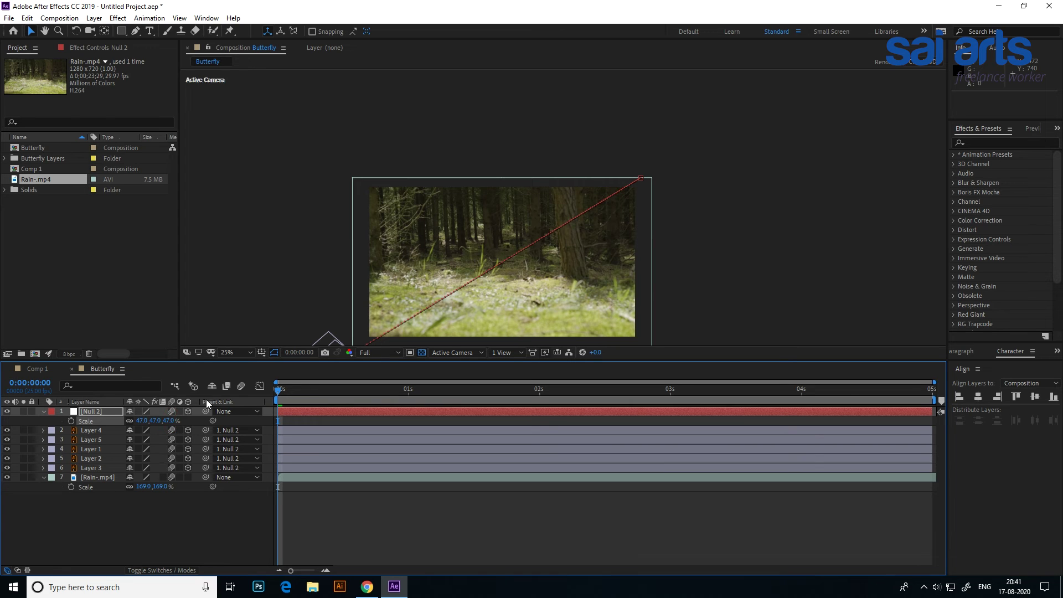
click(241, 387)
key(space)
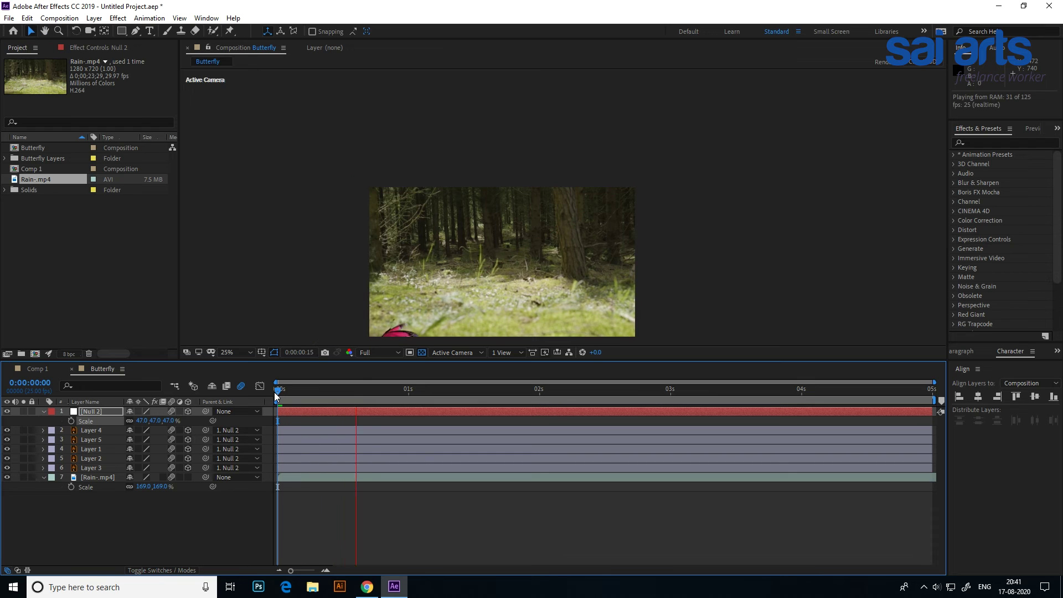
key(space)
key(ctrl+z)
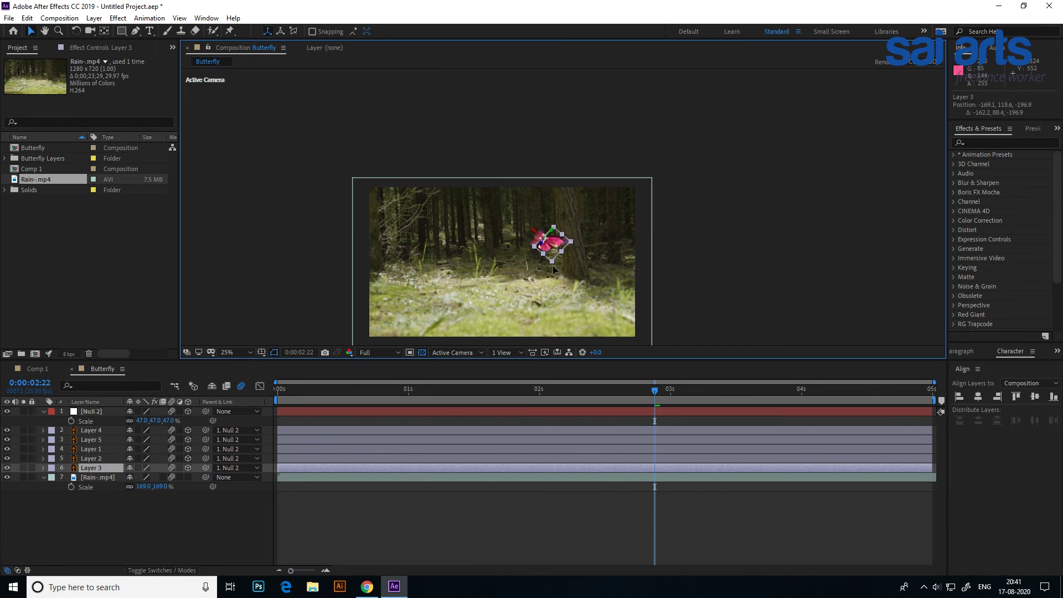
- Bend the null's flight path into a curve near its lower-left start and preview it
click(91, 412)
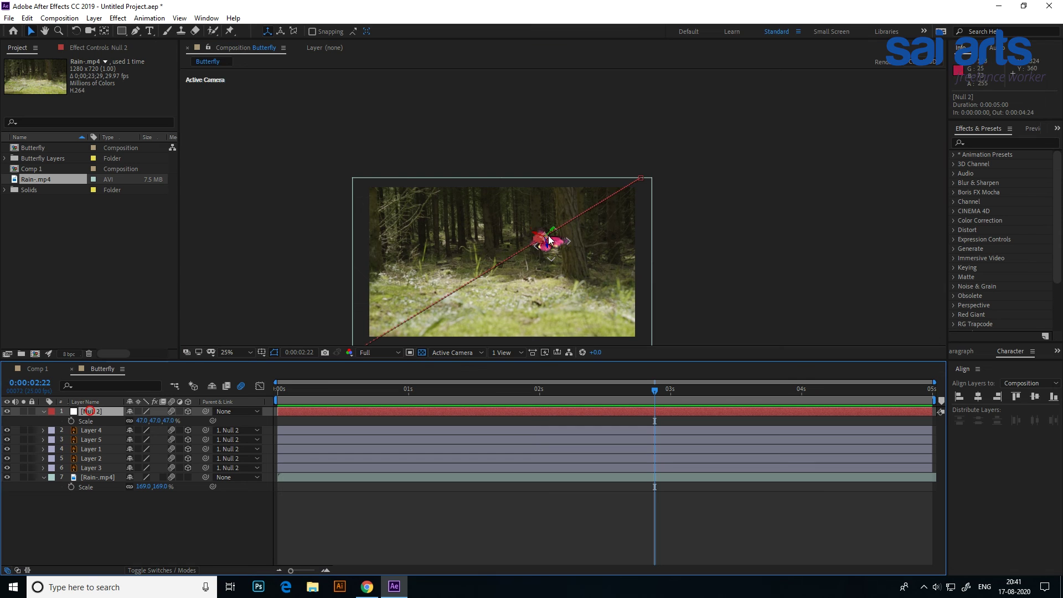
drag(548, 249, 580, 314)
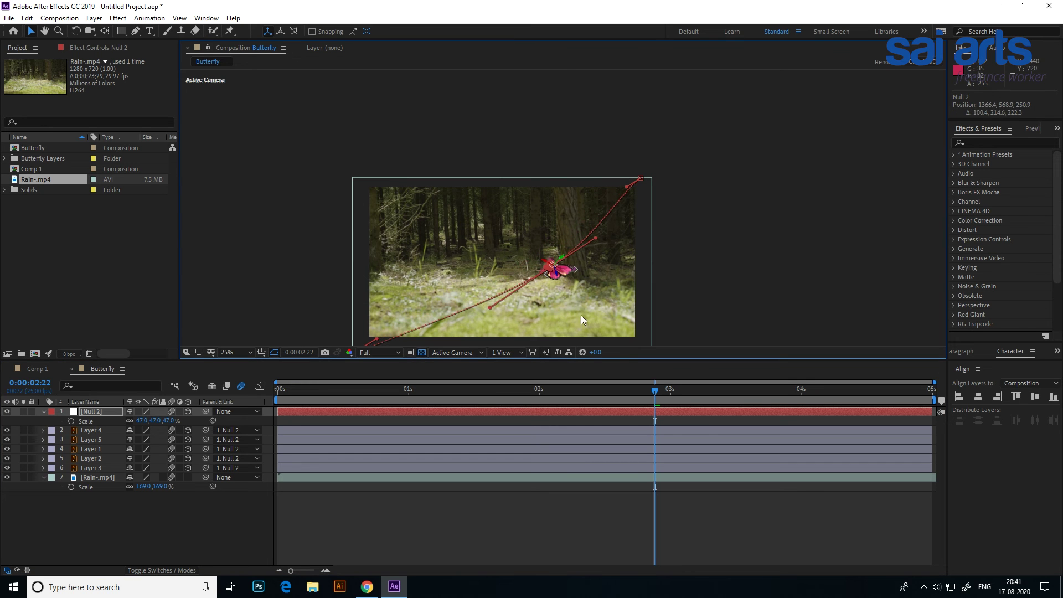
drag(377, 337, 357, 311)
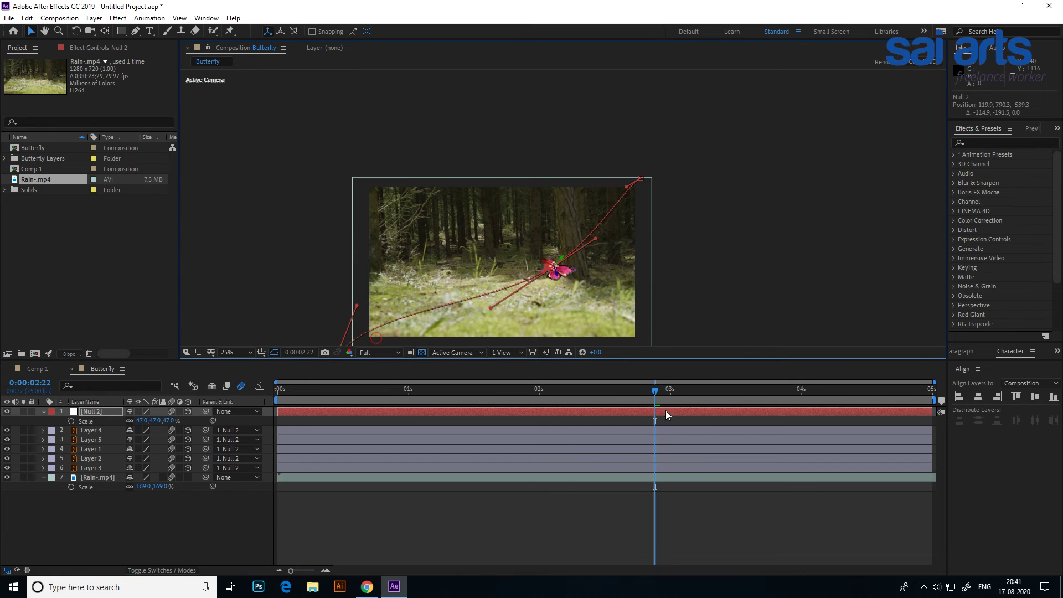
click(807, 254)
key(space)
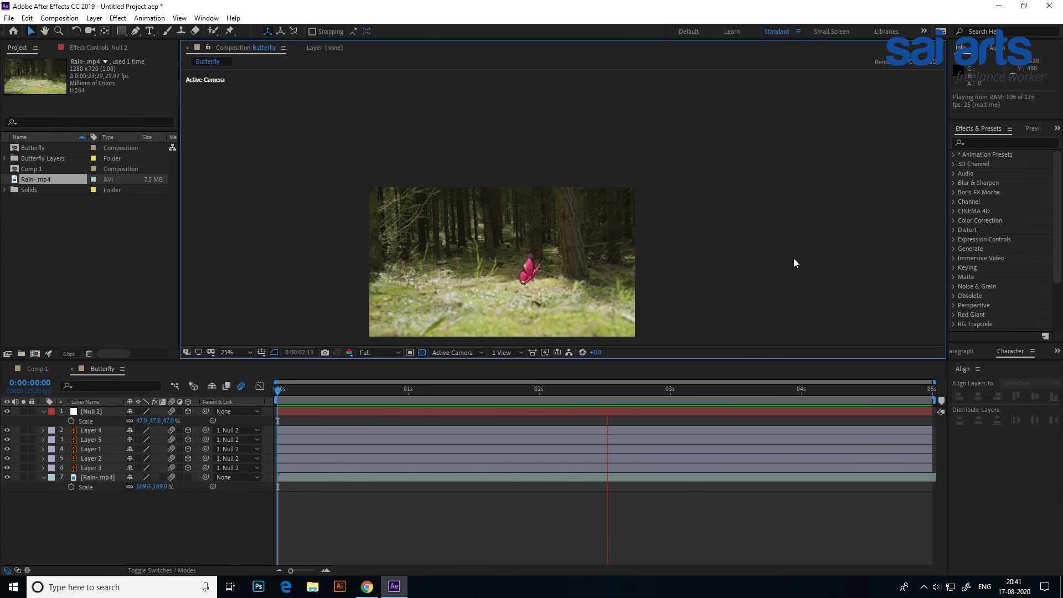
key(space)
- Duplicate the Butterfly composition in the Project panel as Butterfly 2
mouse_move(771, 397)
mouse_down()
mouse_move(600, 399)
mouse_move(641, 402)
mouse_up()
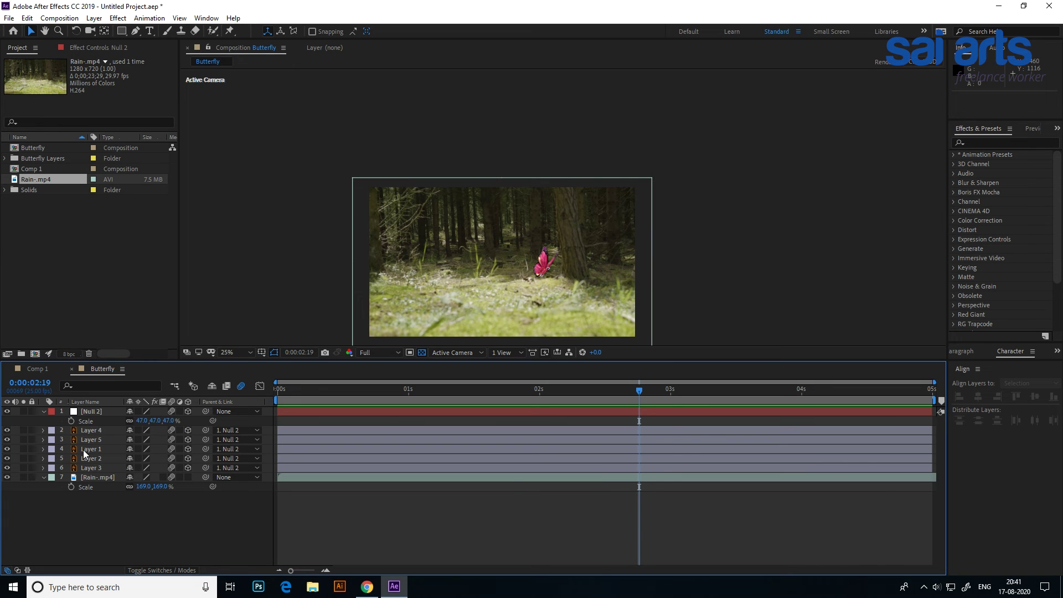
click(33, 149)
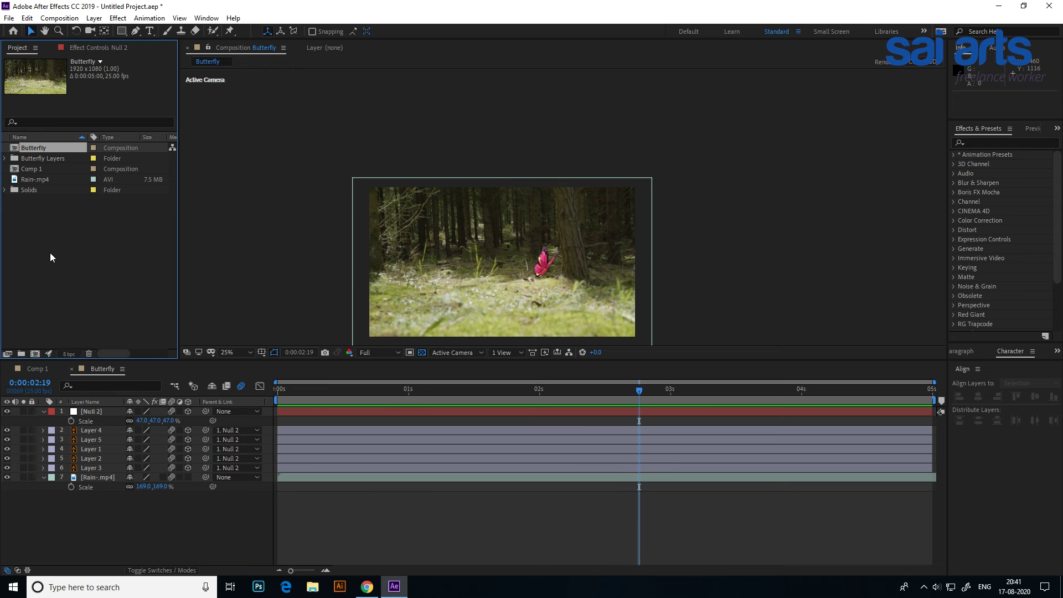
key(ctrl+d)
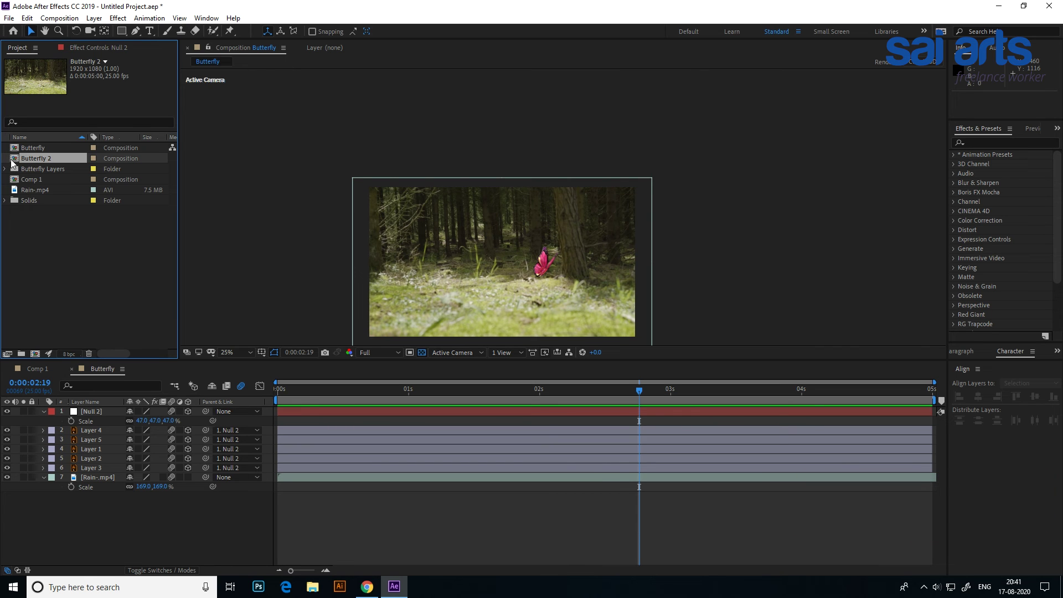
- Open Butterfly 2 and delete its Rain-.mp4 footage layer
double_click(12, 160)
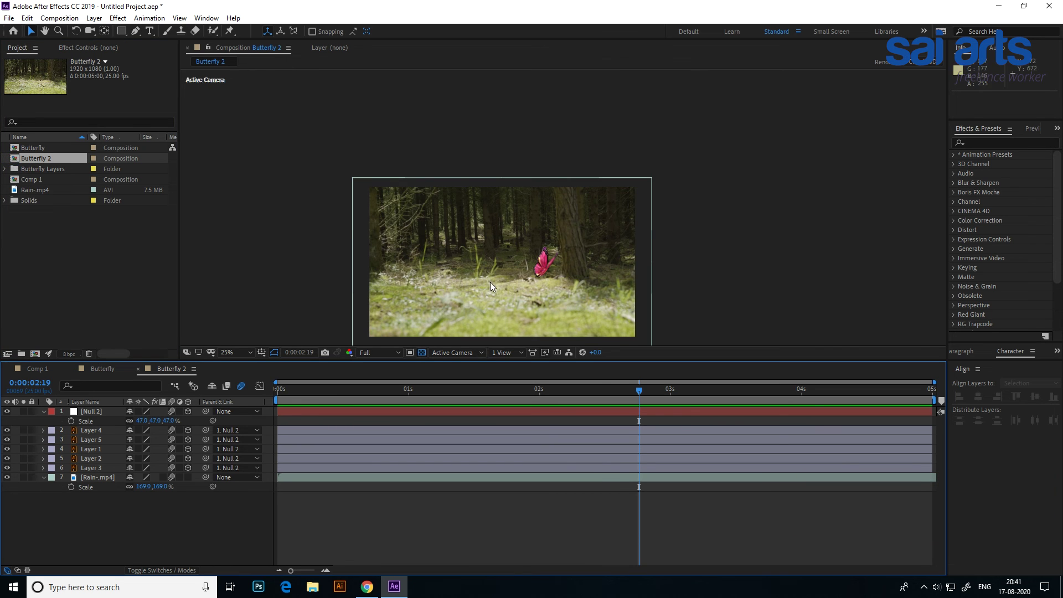
click(105, 480)
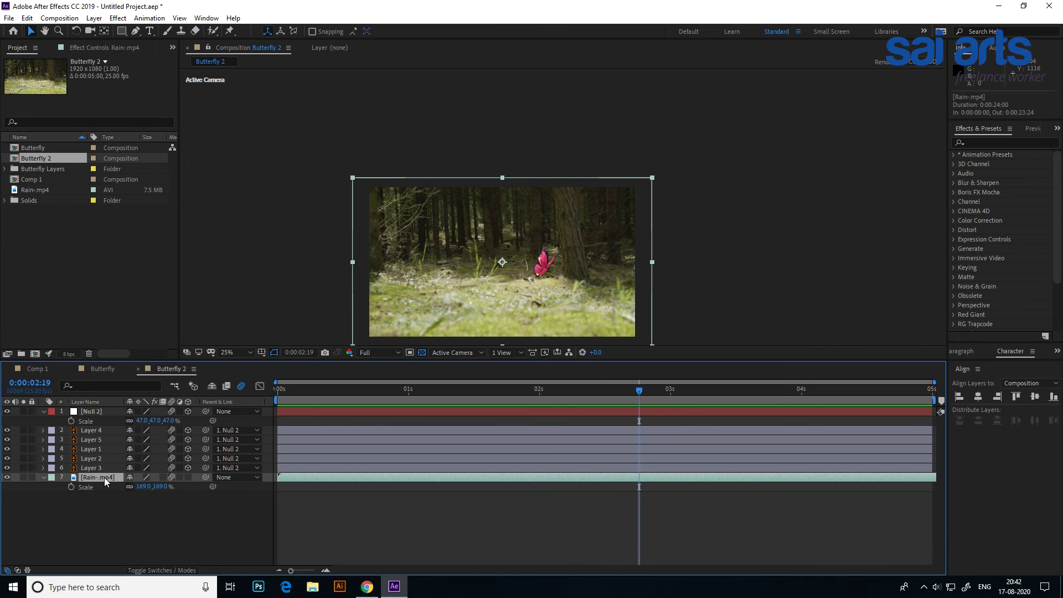
key(Delete)
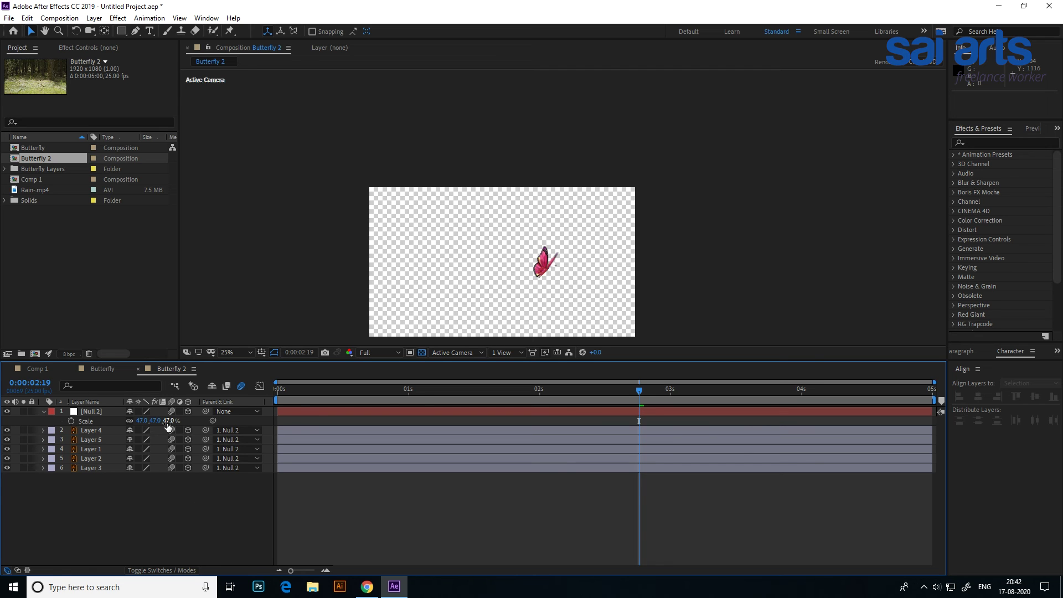
- Scale the null to 86% and bend the flight path into a hooked curve
drag(167, 421, 588, 263)
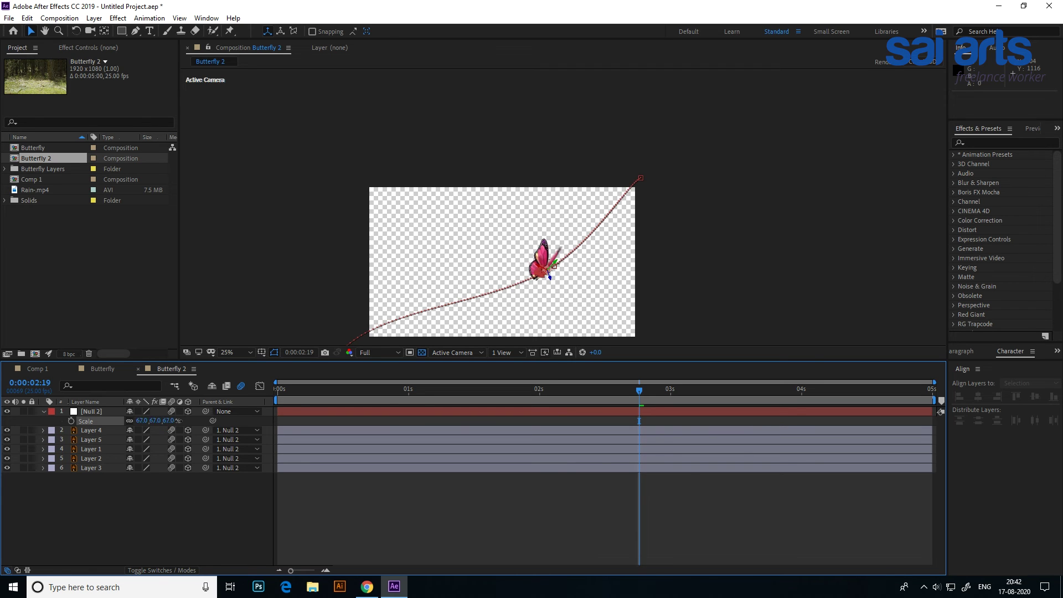
mouse_move(554, 278)
mouse_down()
mouse_move(362, 308)
mouse_move(638, 183)
mouse_move(374, 300)
mouse_move(403, 276)
mouse_up()
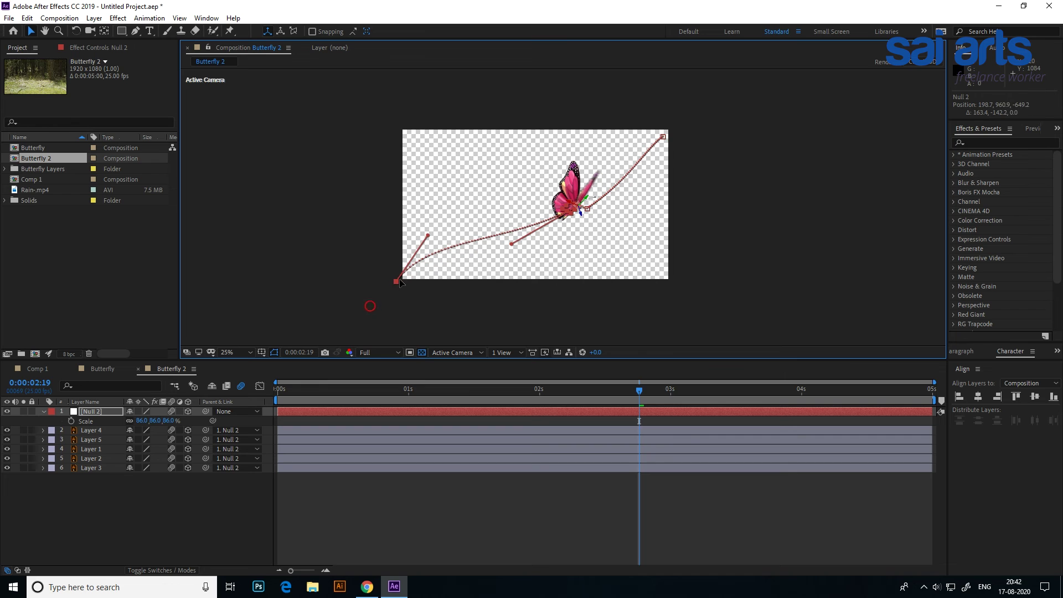
mouse_move(664, 137)
mouse_down()
mouse_move(590, 137)
mouse_move(622, 144)
mouse_move(650, 130)
mouse_up()
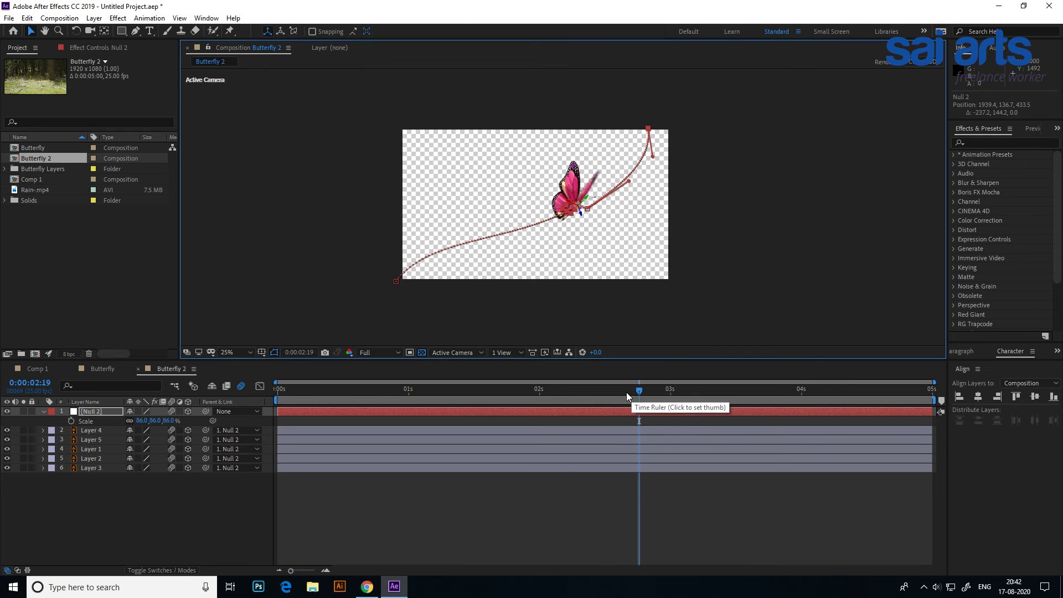
key(Home)
- Add Butterfly 2 as a layer in the Butterfly comp, leaving its scale unchanged
click(99, 369)
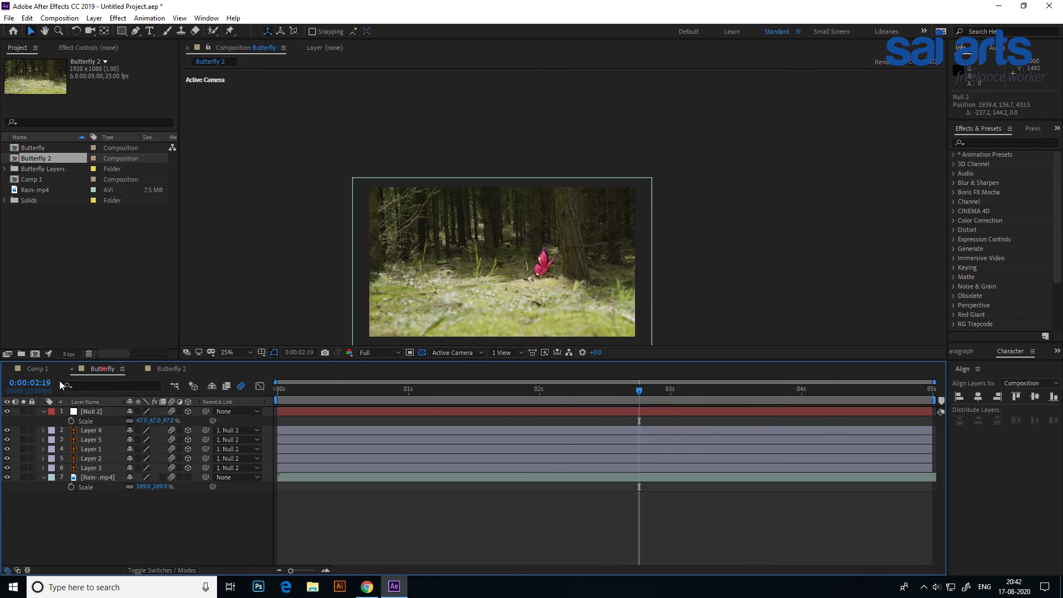
drag(35, 161, 94, 408)
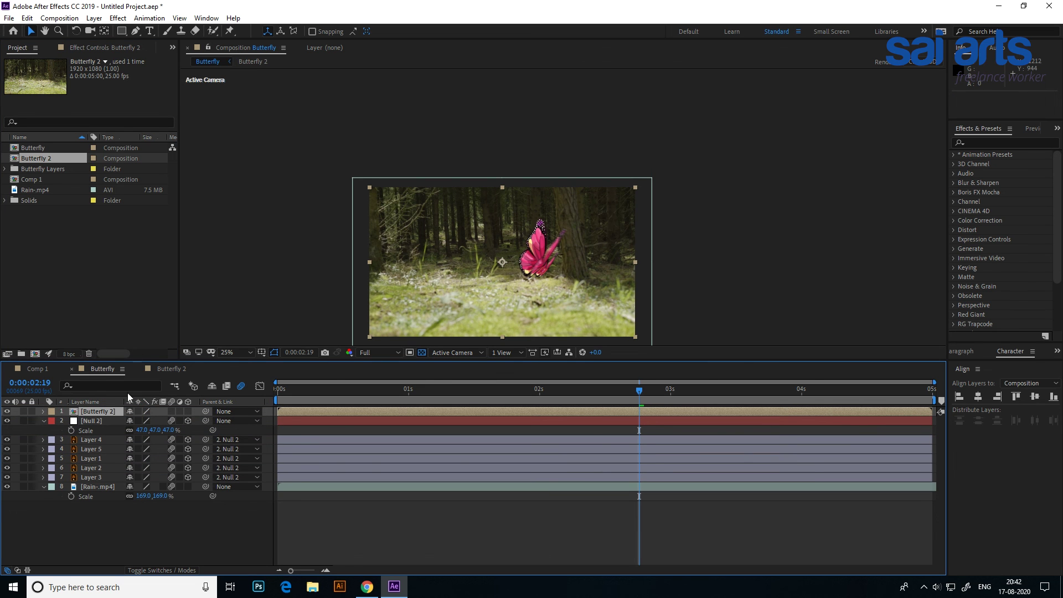
key(s)
drag(141, 423, 207, 433)
key(ctrl+z)
- Make Butterfly 2 a 3D layer rotated 179° on the Y axis
key(r)
mouse_move(138, 421)
mouse_down()
mouse_move(124, 425)
mouse_move(348, 429)
mouse_up()
key(ctrl+z)
click(188, 411)
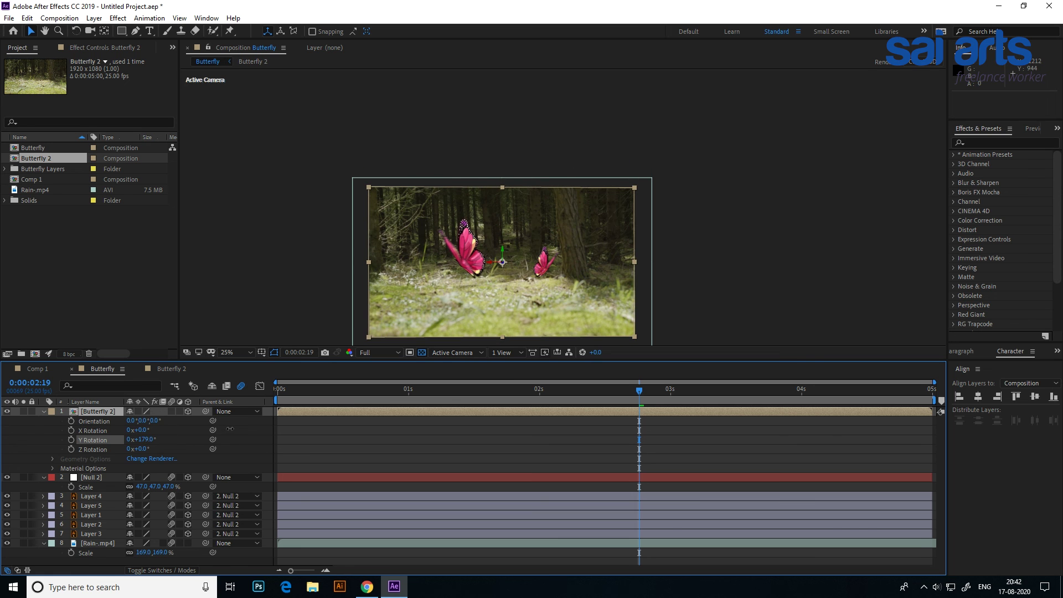
- Delay Butterfly 2 to start at 0:00:00:14 and preview both butterflies flying
key(space)
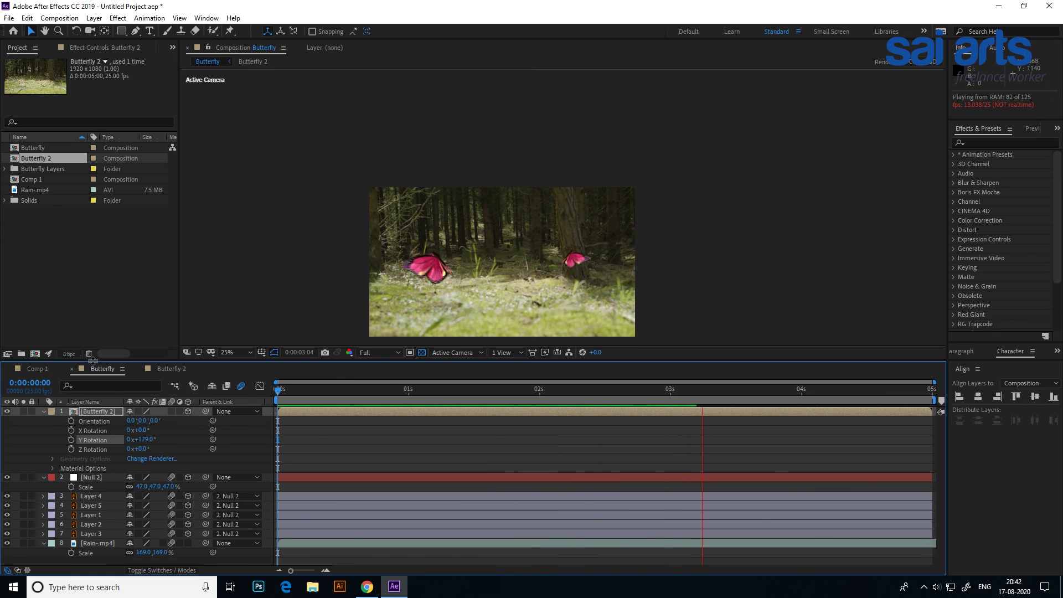
click(338, 428)
drag(334, 412, 407, 412)
click(340, 390)
key(space)
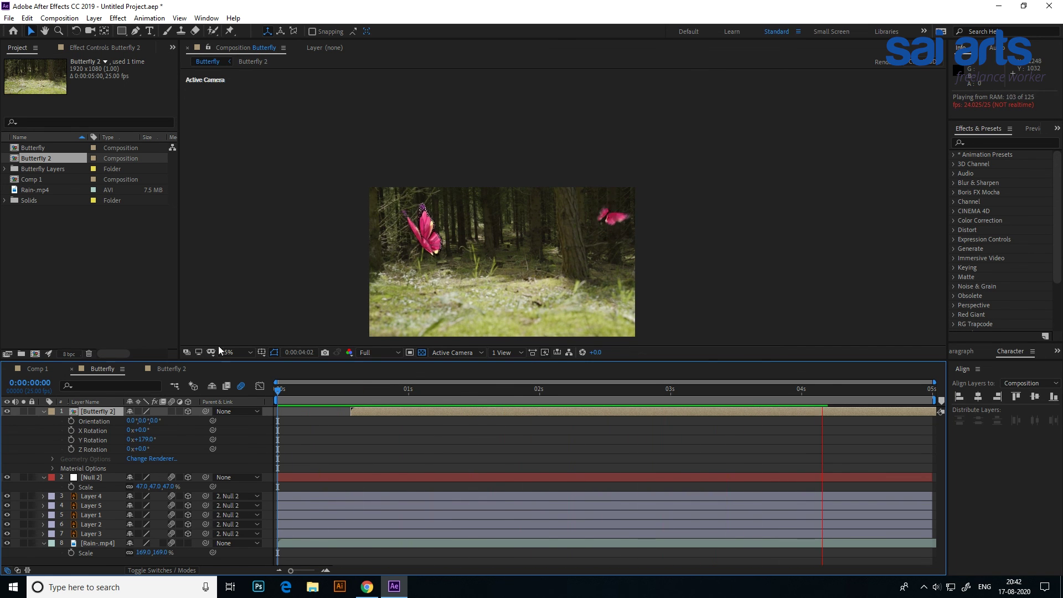
- Halt the RAM preview with both pink butterflies crossing the forest footage
key(space)
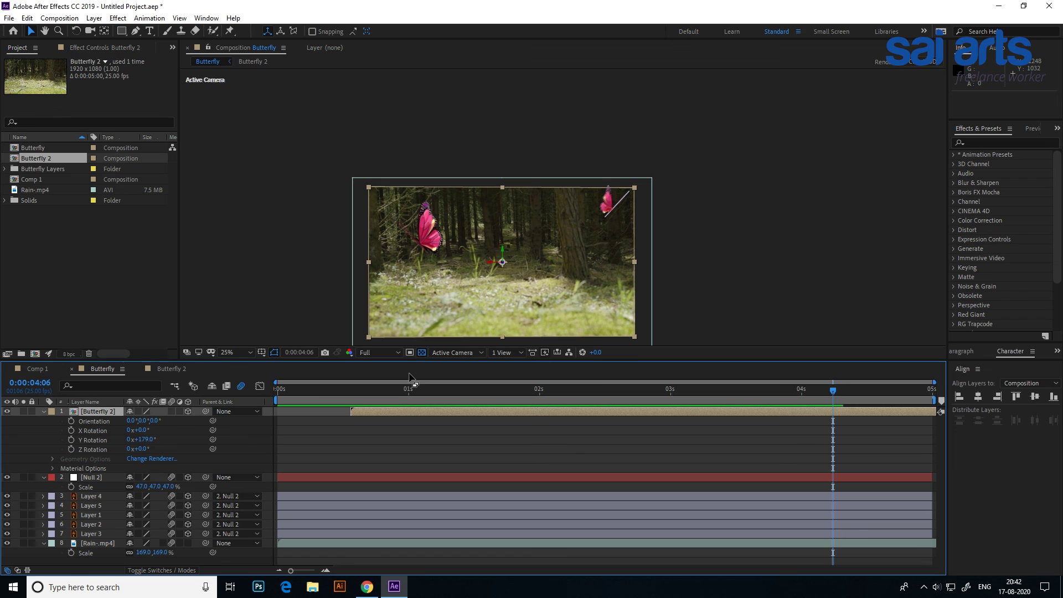